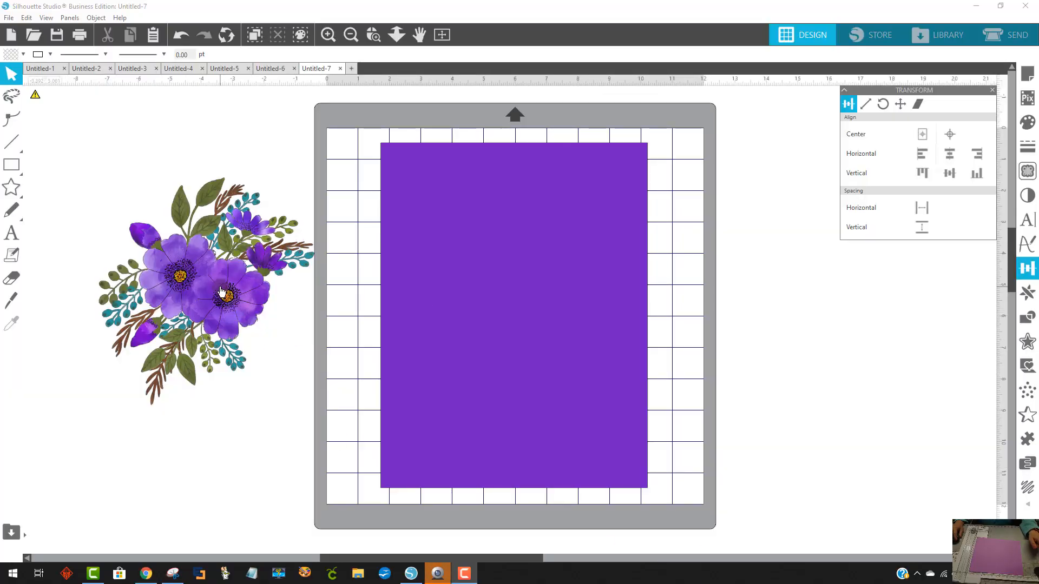
Step: Place the purple sheet in the mat's upper-left corner and move the flower artwork completely off the mat
left_click_drag(220, 287, 249, 281)
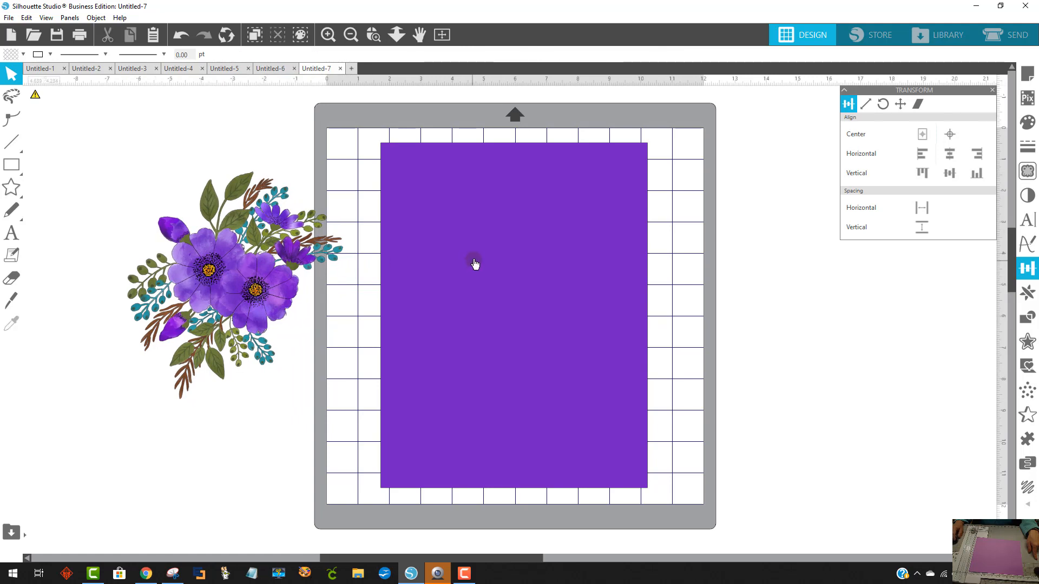
mouse_move(475, 264)
left_mouse_down()
mouse_move(541, 259)
mouse_move(485, 262)
left_mouse_up()
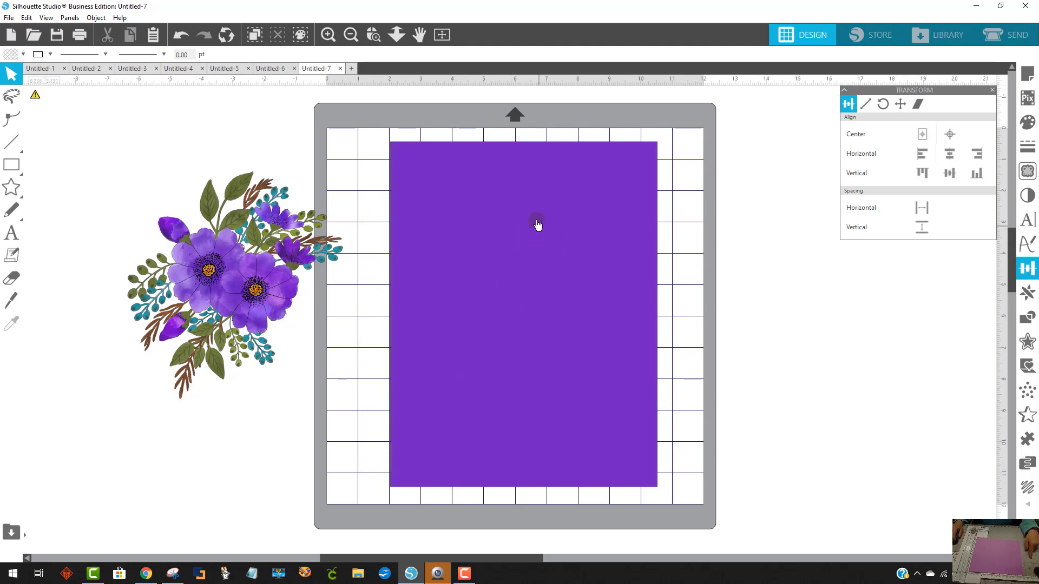
left_click_drag(536, 225, 475, 211)
left_click_drag(247, 282, 201, 257)
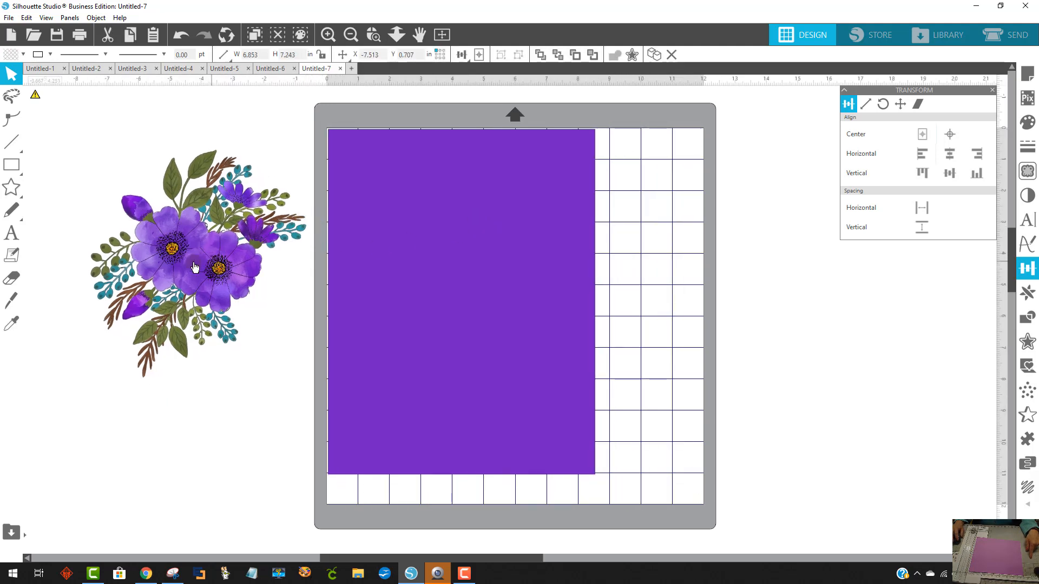
Step: Draw a straight horizontal Knife line about 9.2 in long across the purple sheet, using Solid mode with Auto Apply off
left_click(14, 299)
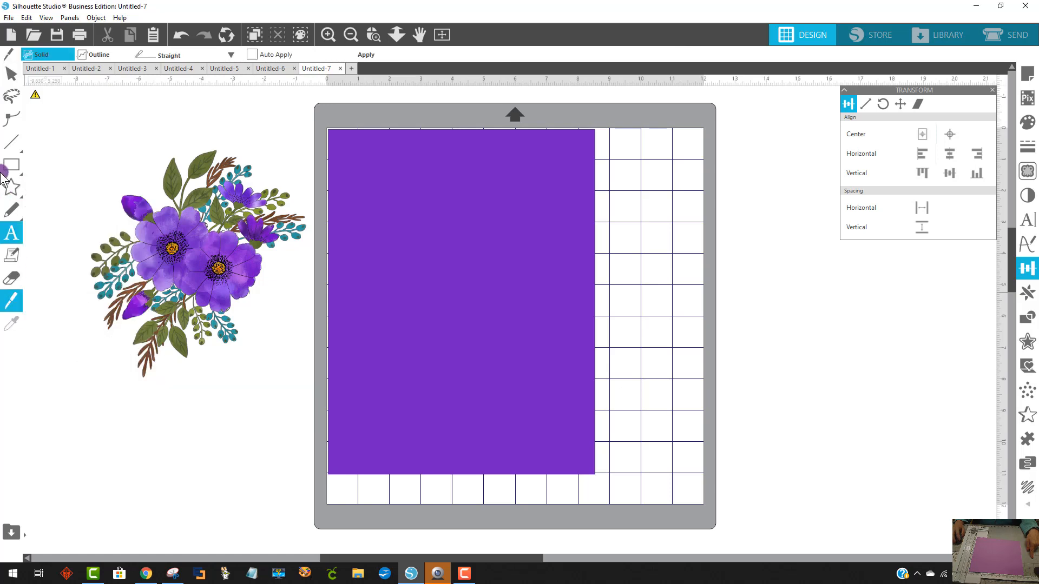
left_click(42, 54)
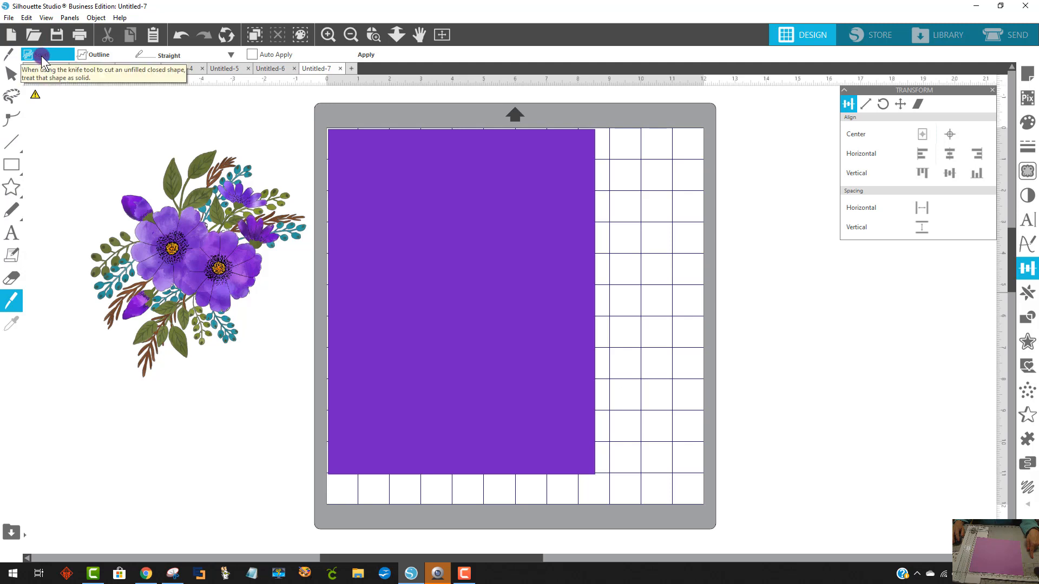
left_click(180, 57)
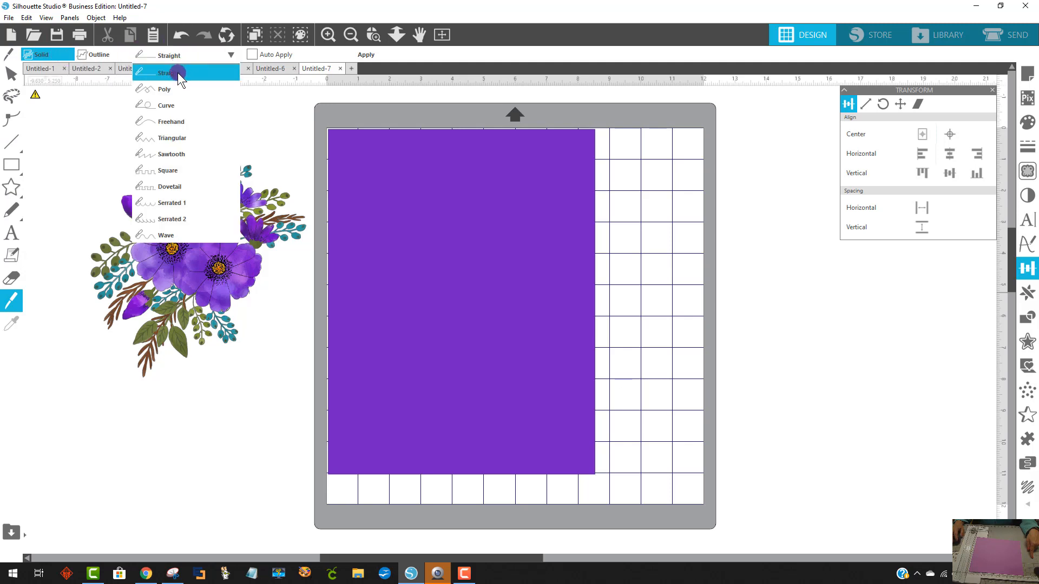
left_click(178, 73)
left_click(255, 55)
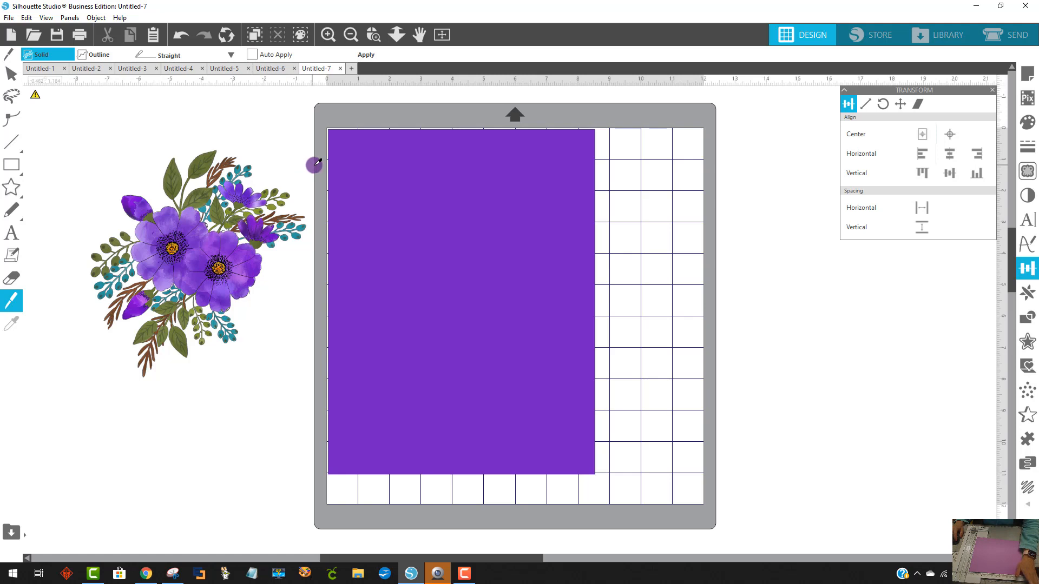
left_click_drag(322, 164, 610, 166)
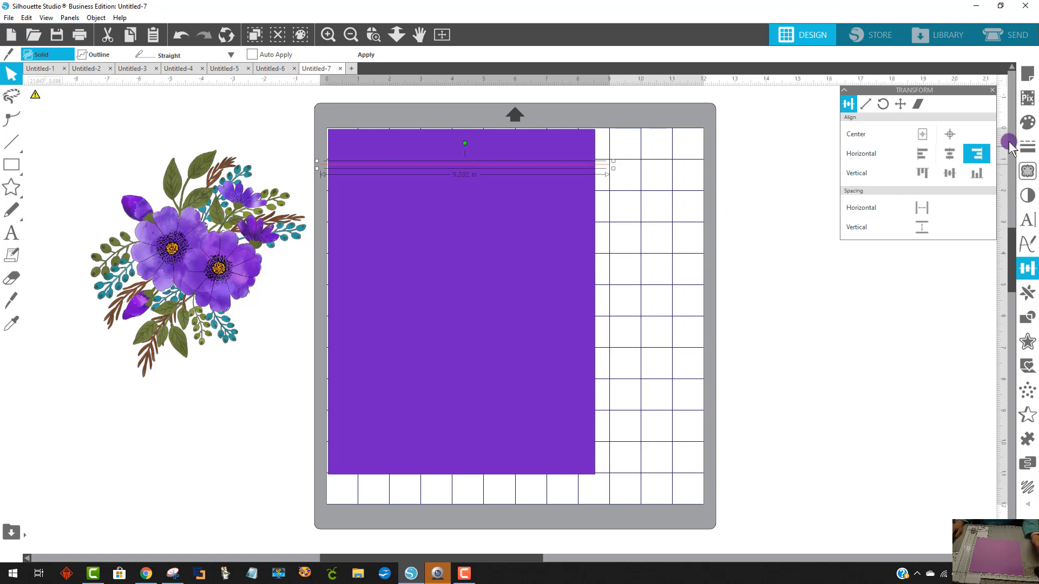
Step: Center the knife line and the purple sheet on each other, and apply the cut to split the sheet into halves
left_click(994, 90)
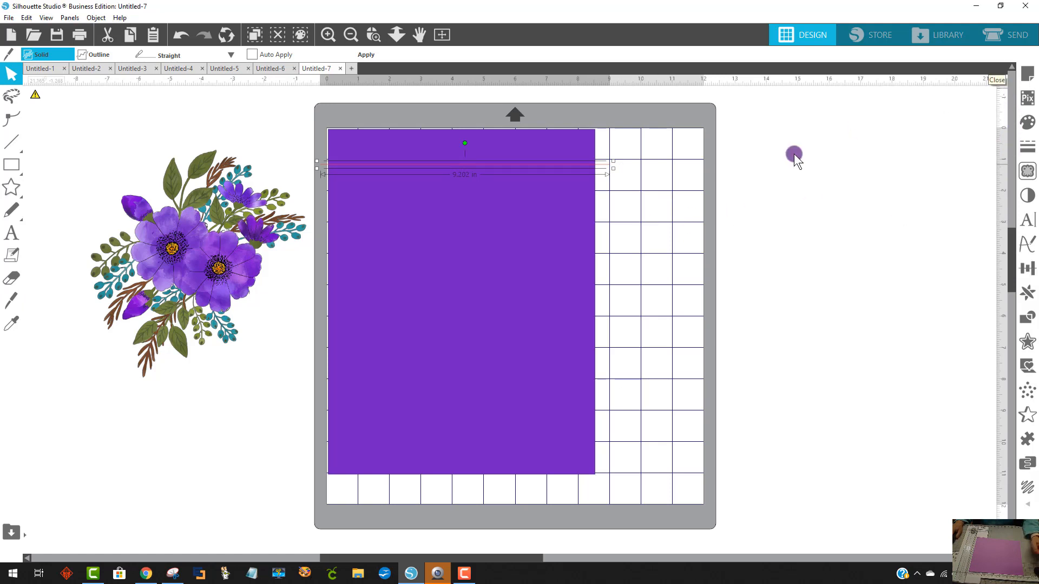
left_click(590, 142)
left_click_drag(637, 239, 516, 99)
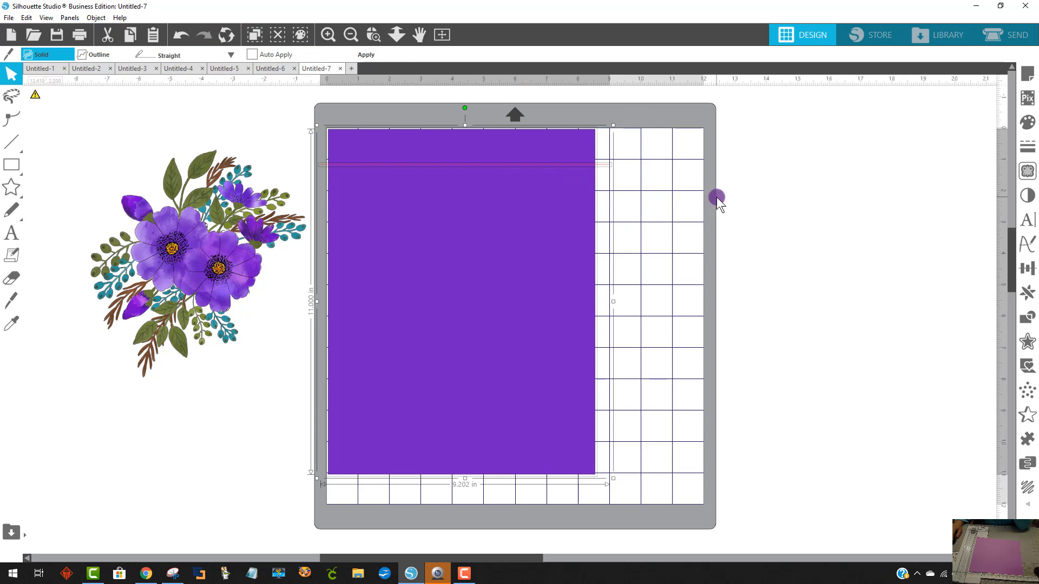
left_click(1035, 277)
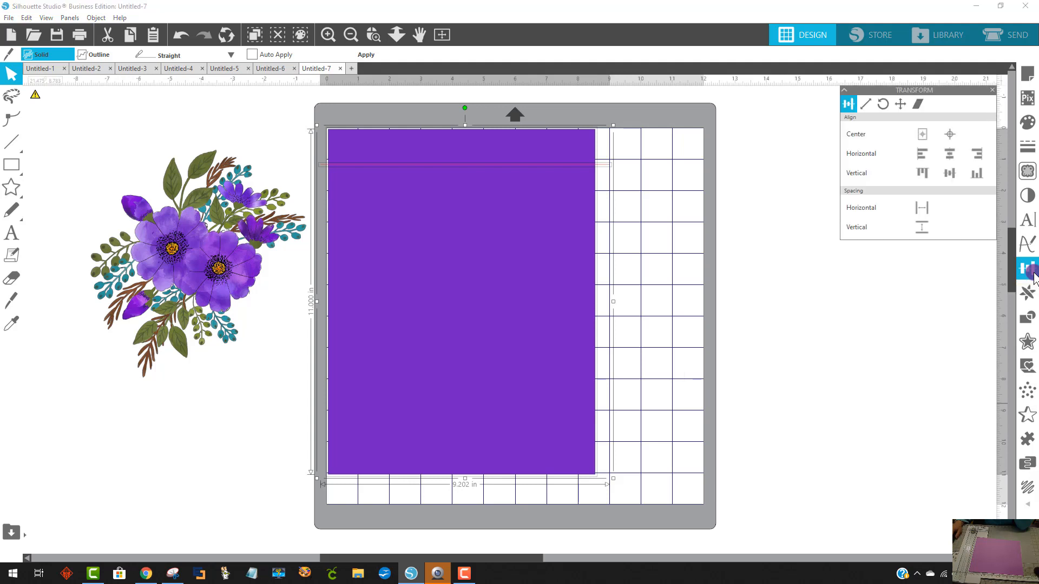
left_click(951, 131)
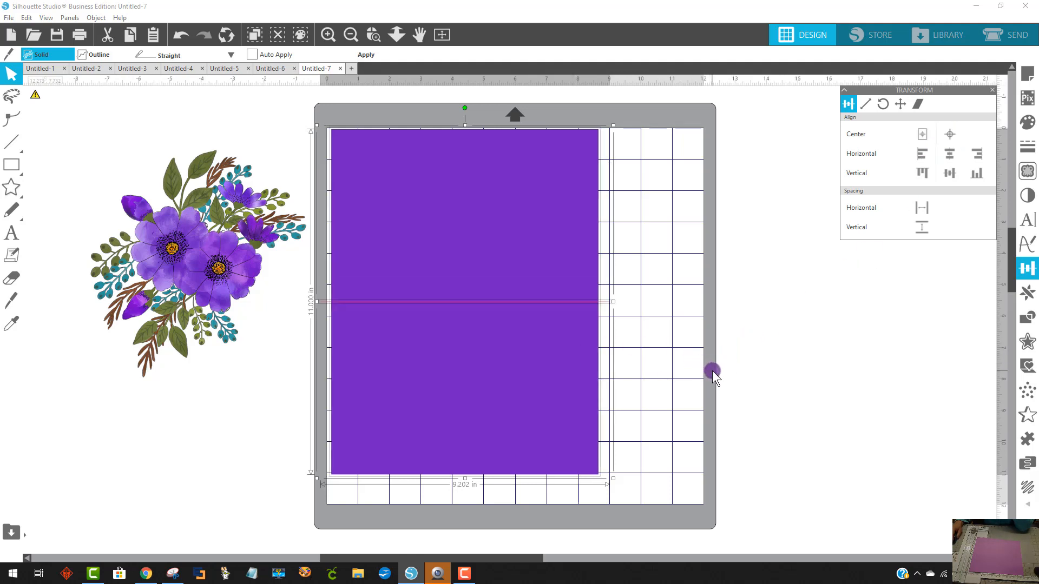
left_click(367, 54)
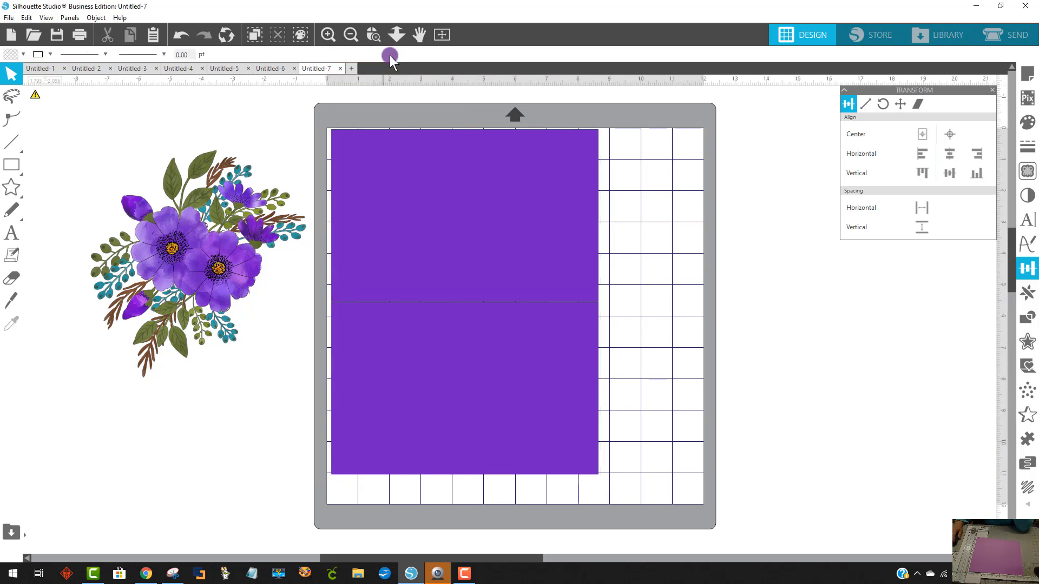
Step: Separate the two halves, parking the lower one off the mat below the flowers and placing the other near the mat's upper-left corner
left_click_drag(473, 246, 742, 418)
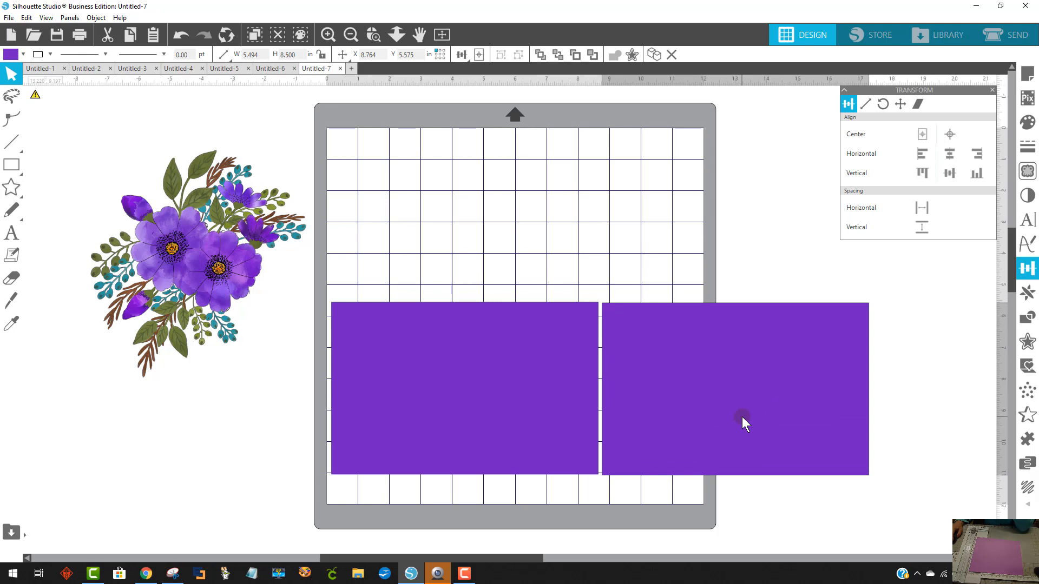
key("Escape")
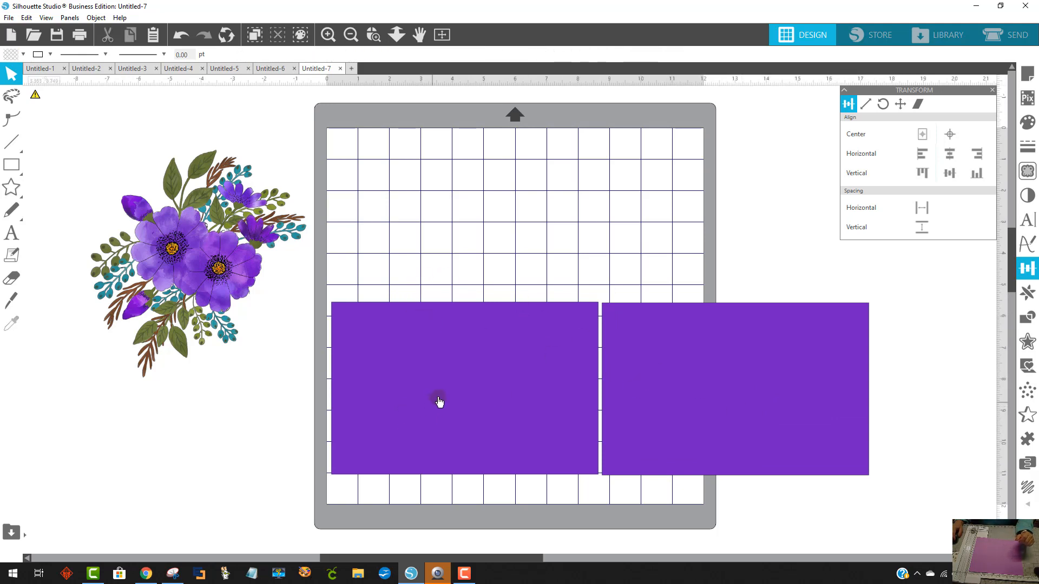
left_click_drag(461, 401, 137, 470)
left_click_drag(689, 380, 415, 205)
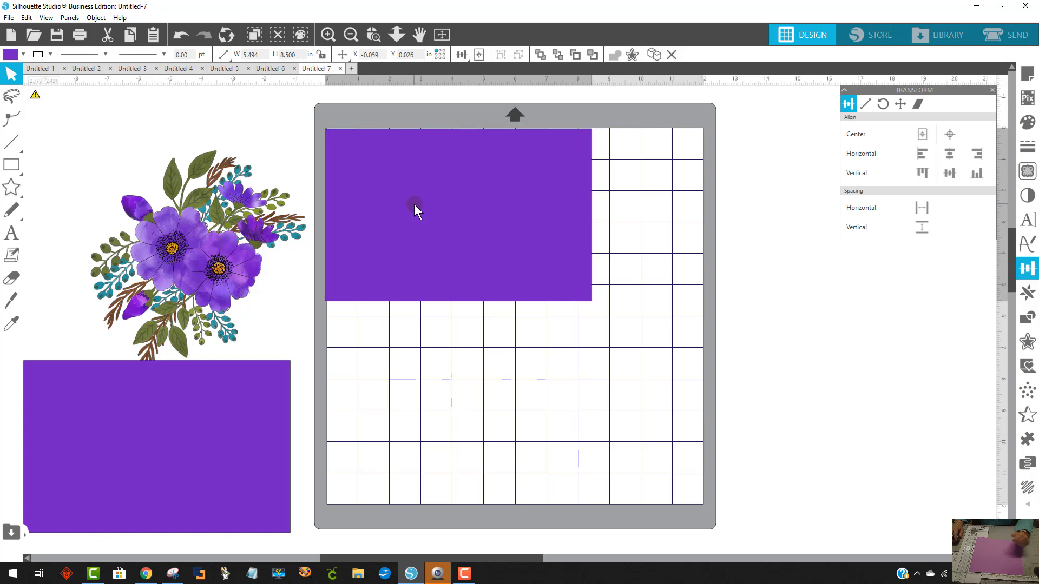
left_click_drag(415, 208, 437, 178)
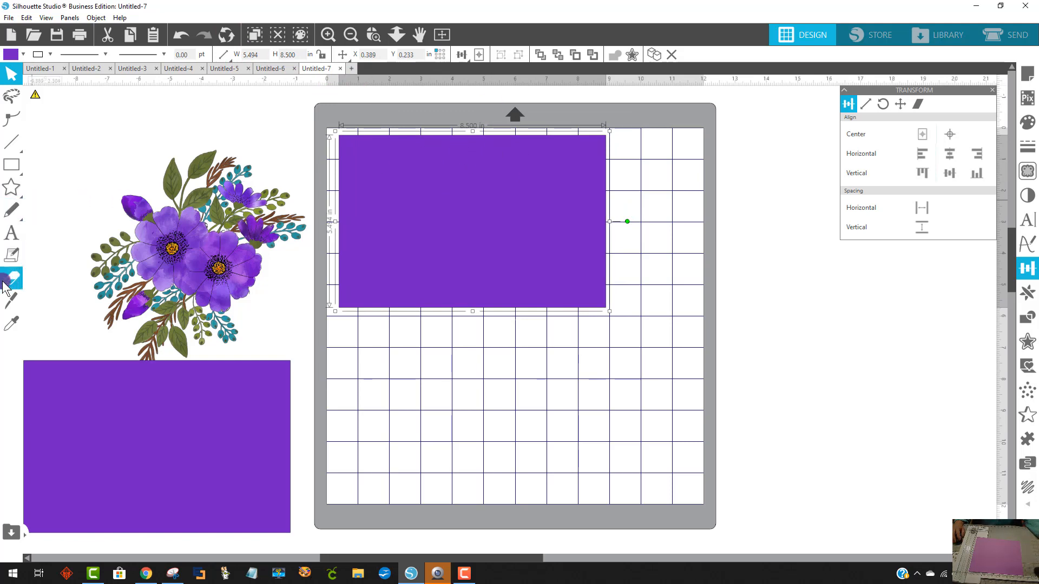
Step: Draw a vertical line about 6 in long through the half sheet on the mat, and center both objects on each other
left_click(10, 141)
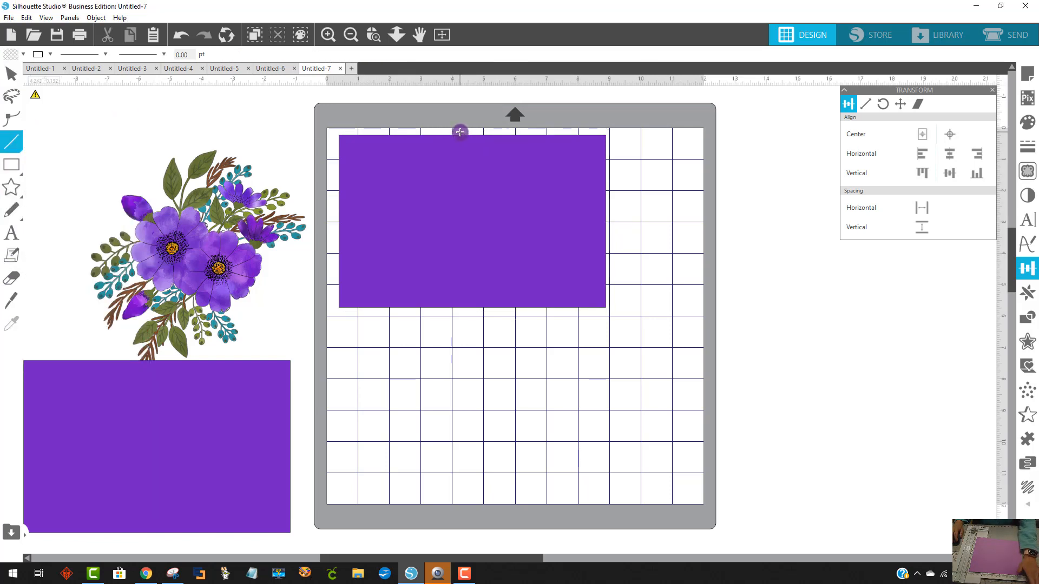
left_click_drag(459, 142, 450, 316)
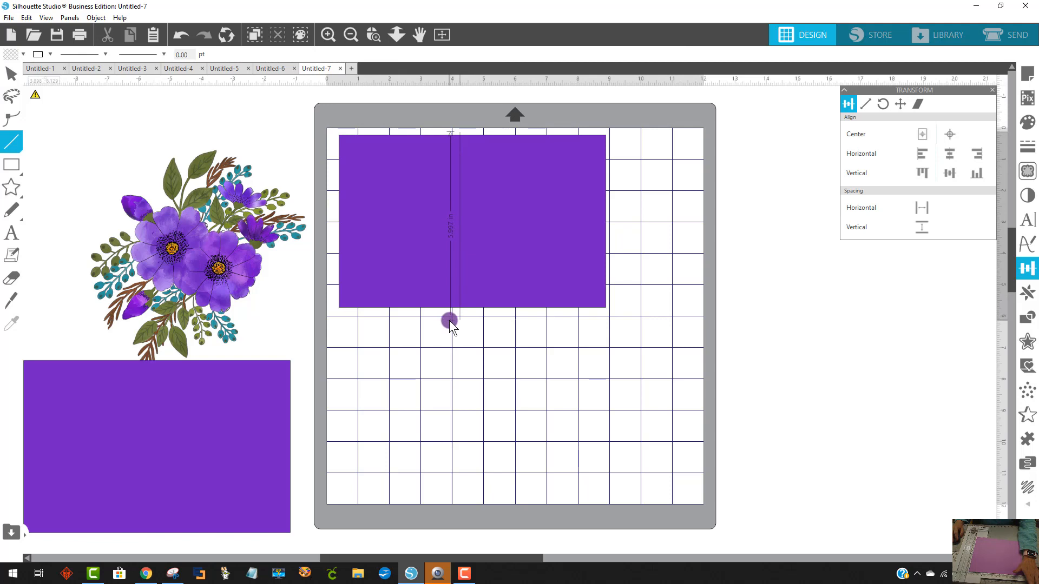
left_click_drag(548, 353, 427, 234)
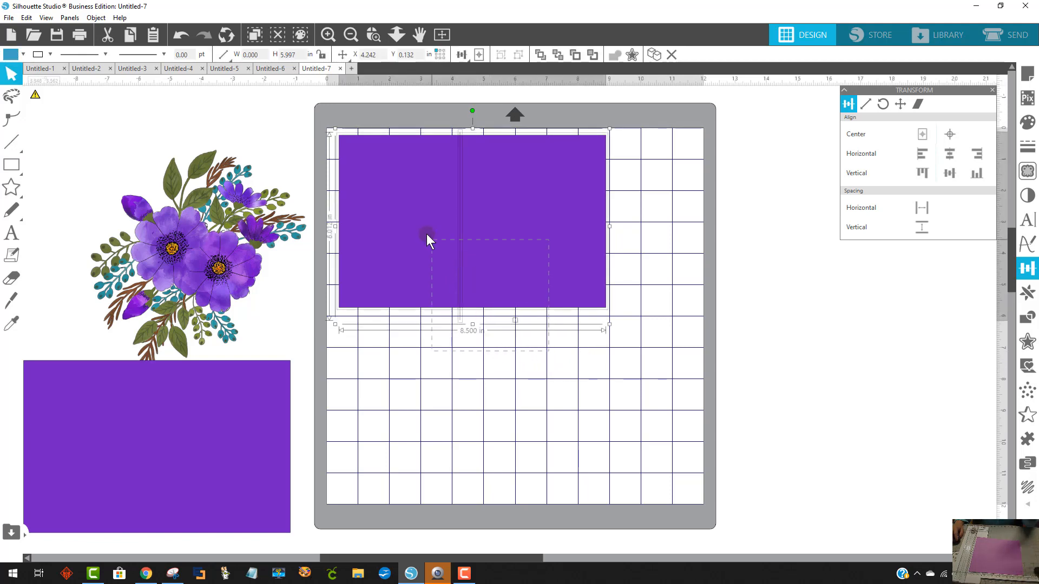
left_click(460, 54)
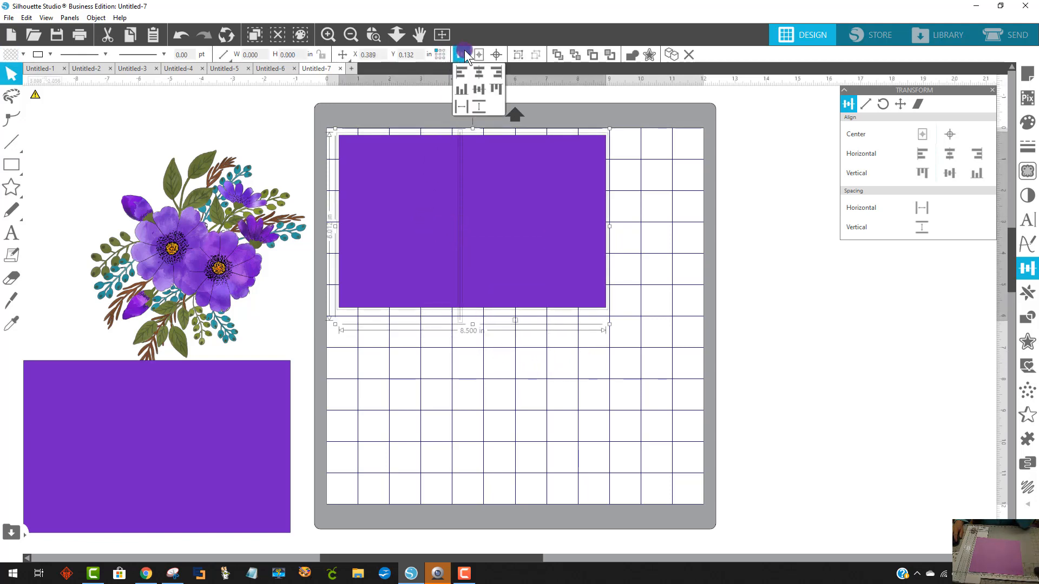
left_click(474, 55)
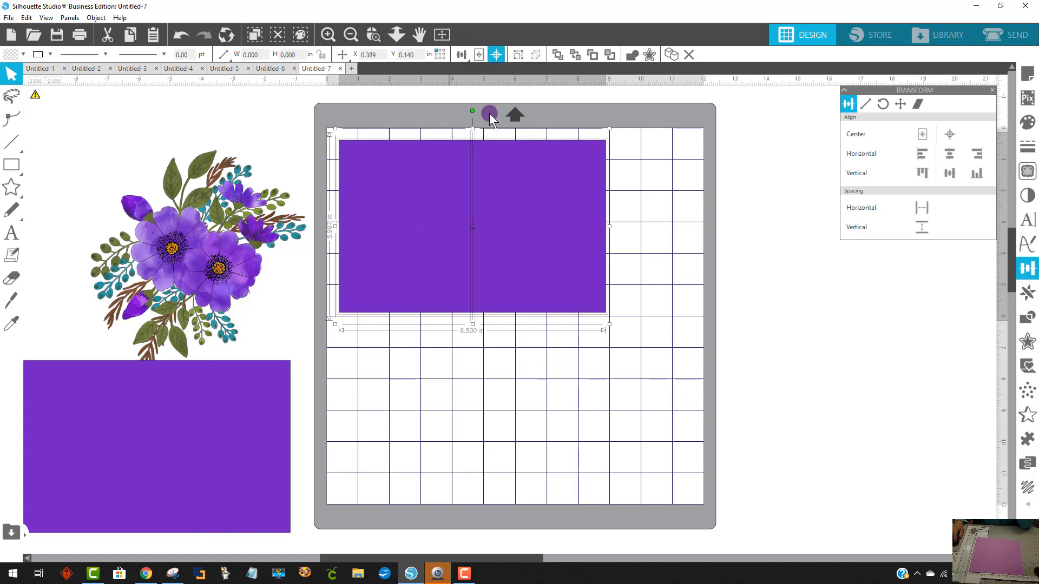
left_click(490, 196)
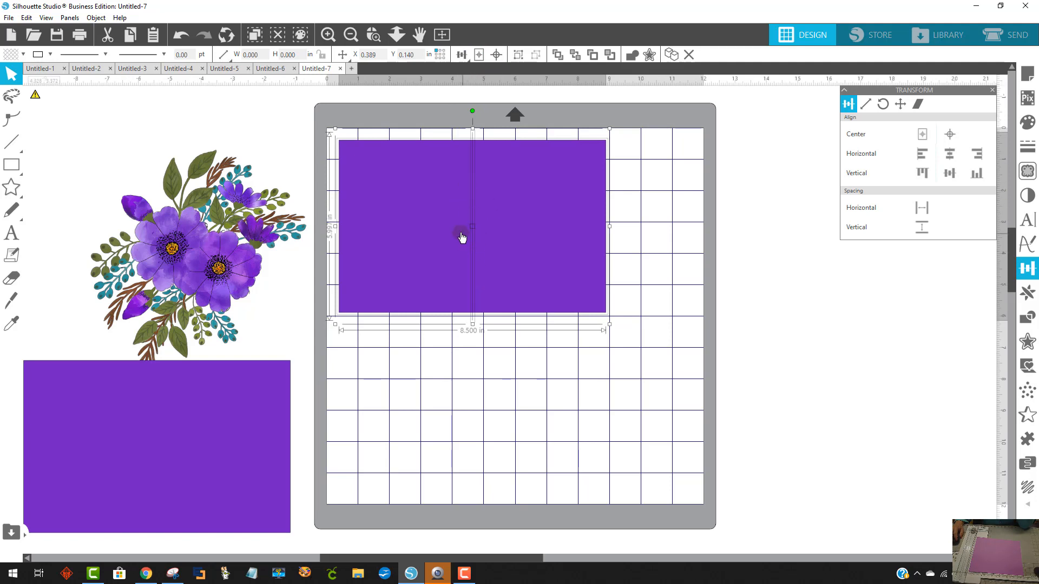
Step: Apply a dashed line style to the vertical fold line and the half sheet
left_click(146, 54)
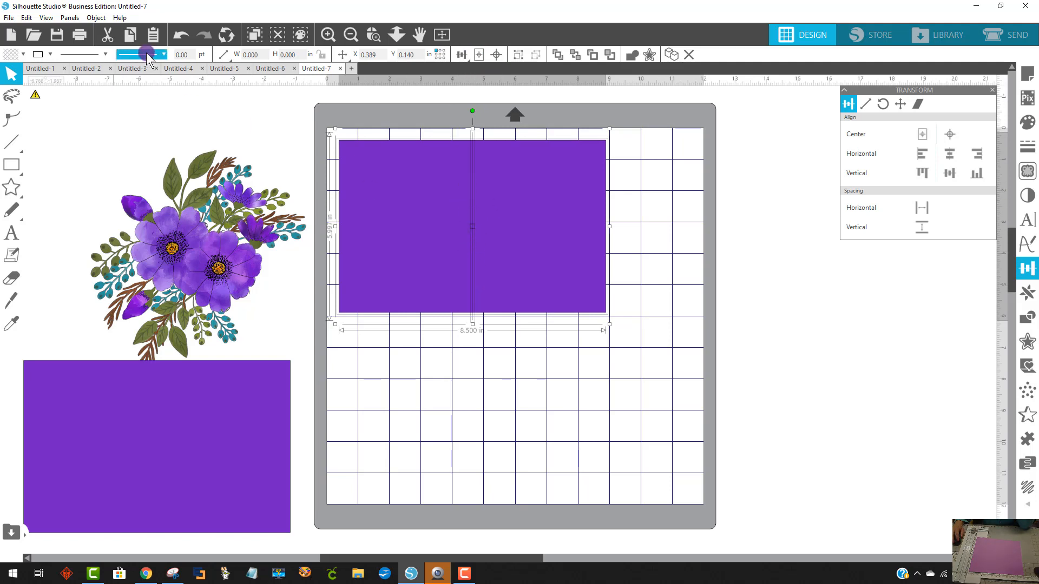
left_click(83, 61)
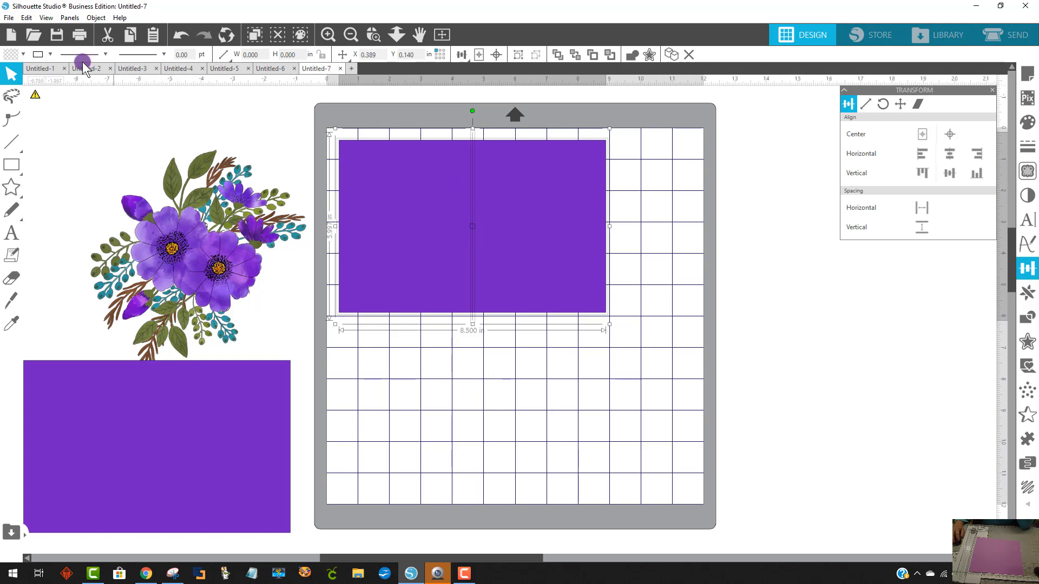
left_click(77, 55)
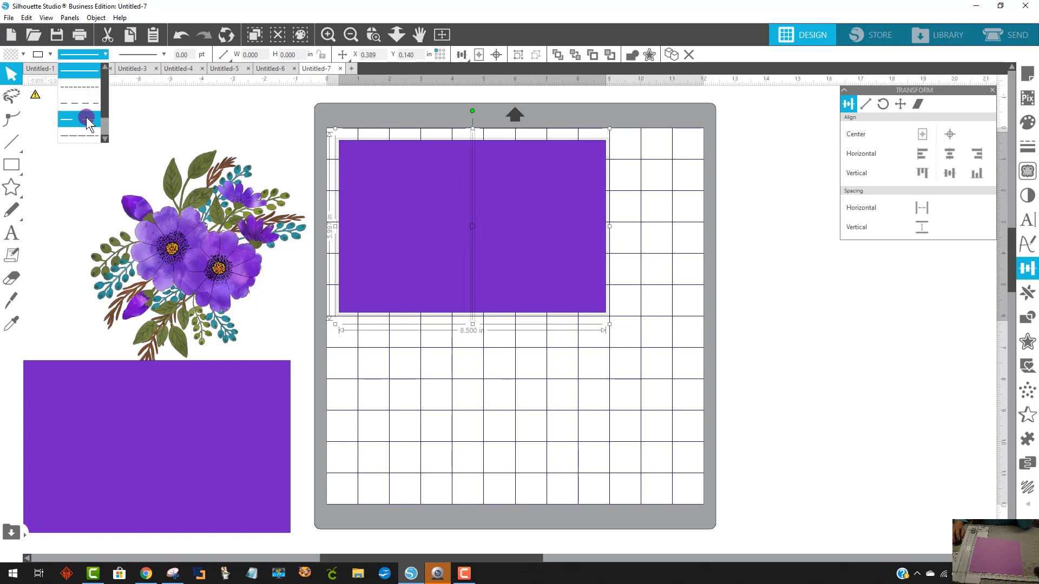
left_click(86, 117)
left_click(567, 391)
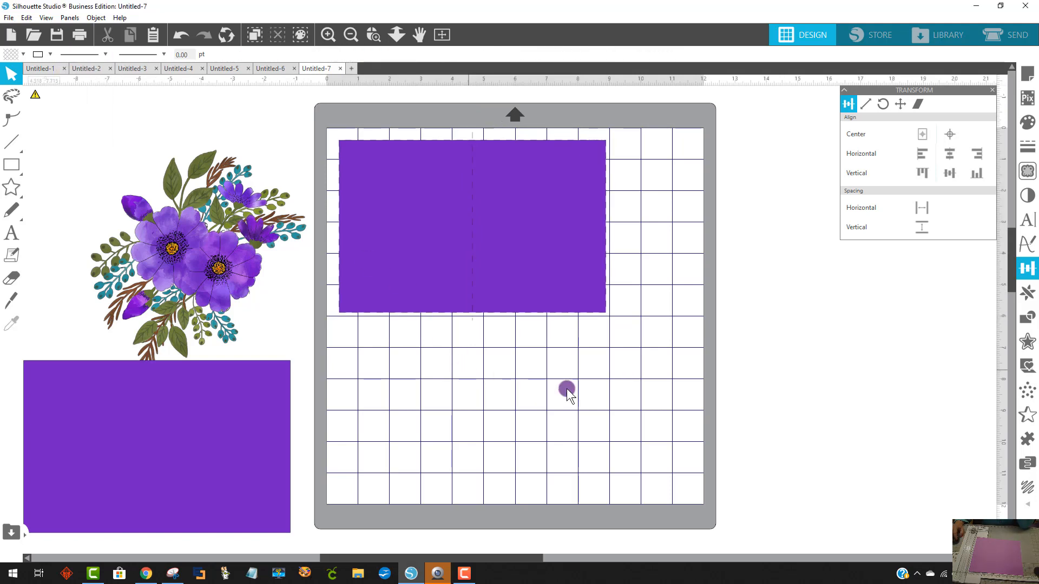
Step: Shorten the dashed fold line from its upper end to about 5.69 in
left_click(474, 133)
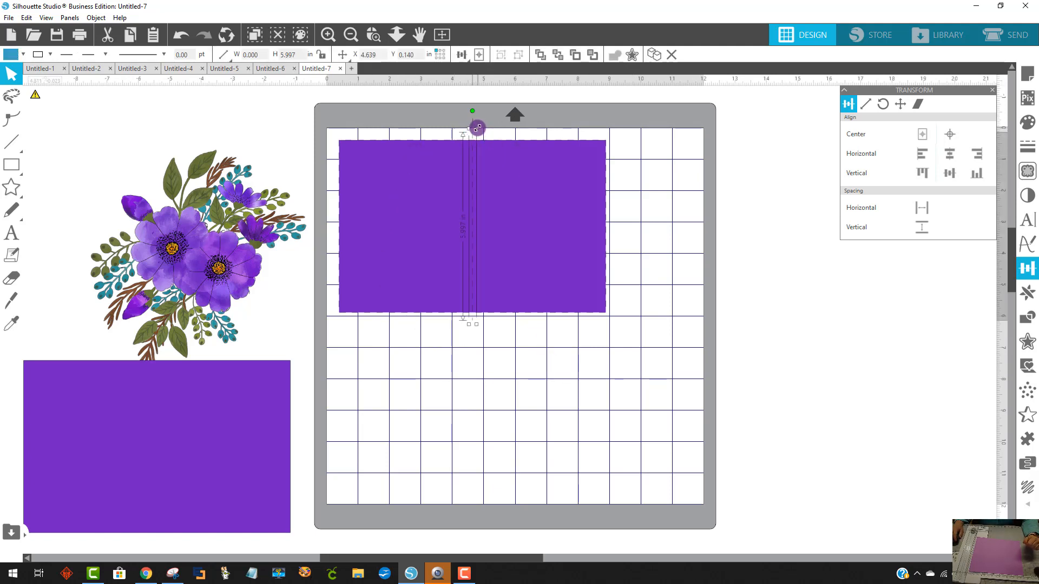
left_click_drag(478, 137, 479, 138)
left_click(602, 377)
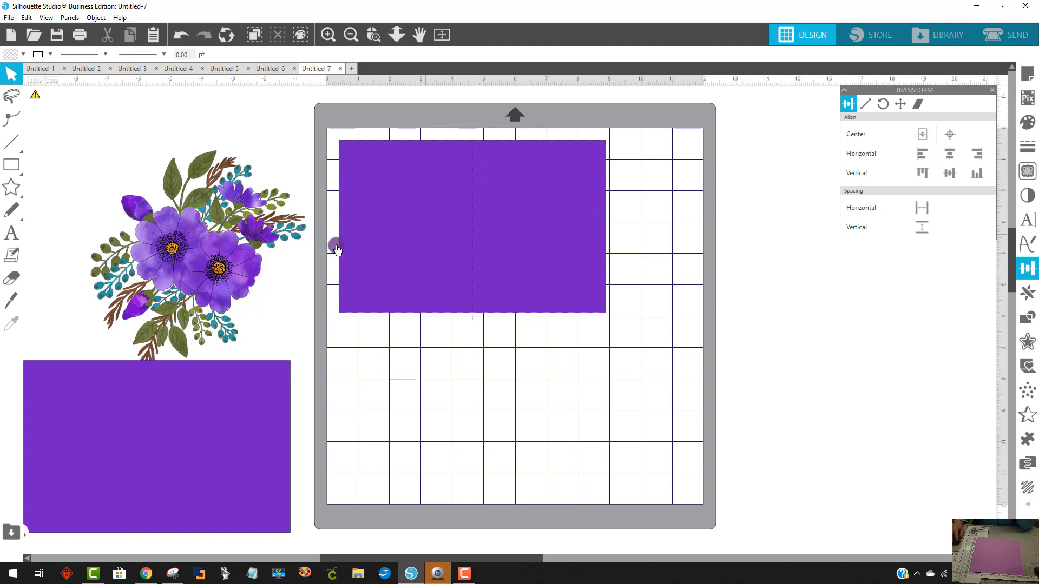
Step: Narrow the half sheet from its left edge to the fold line, making it about 4.28 in wide
left_click(10, 279)
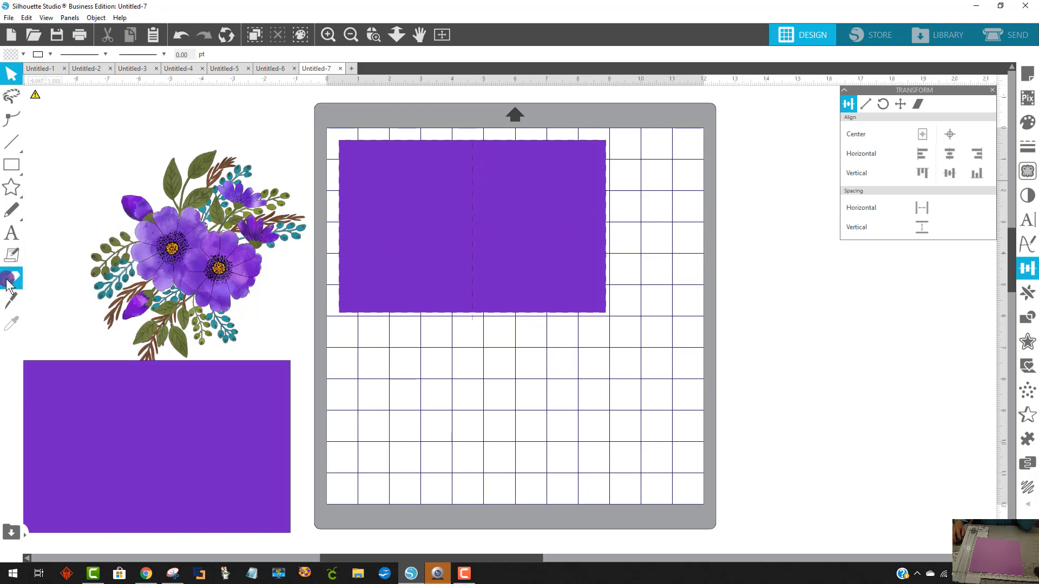
left_click(342, 223)
left_click_drag(332, 223, 467, 224)
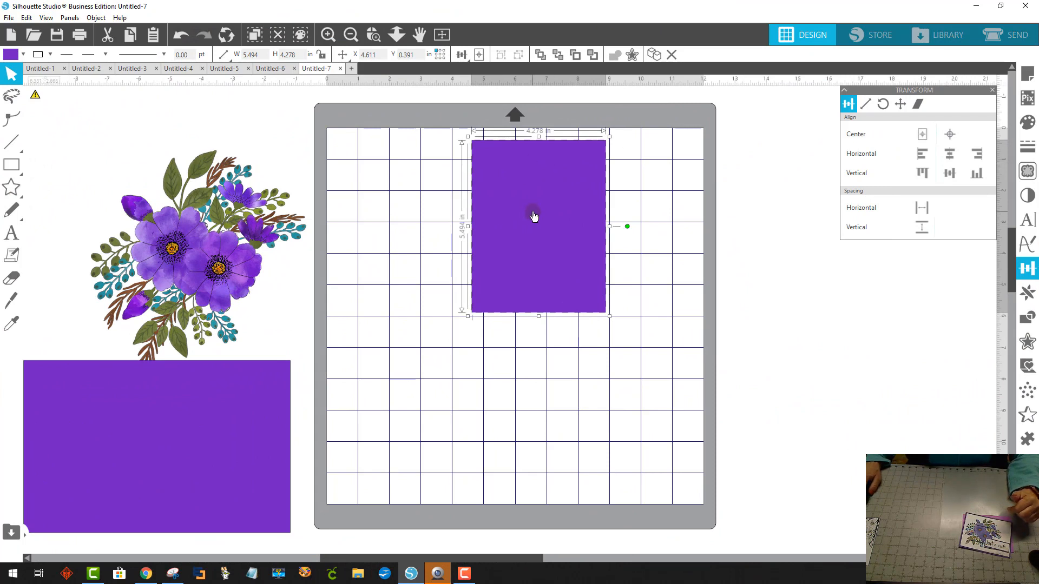
Step: Delete the dashed fold line and move the narrowed card panel off the mat, over the flower artwork
left_click_drag(534, 216, 383, 388)
left_click(478, 243)
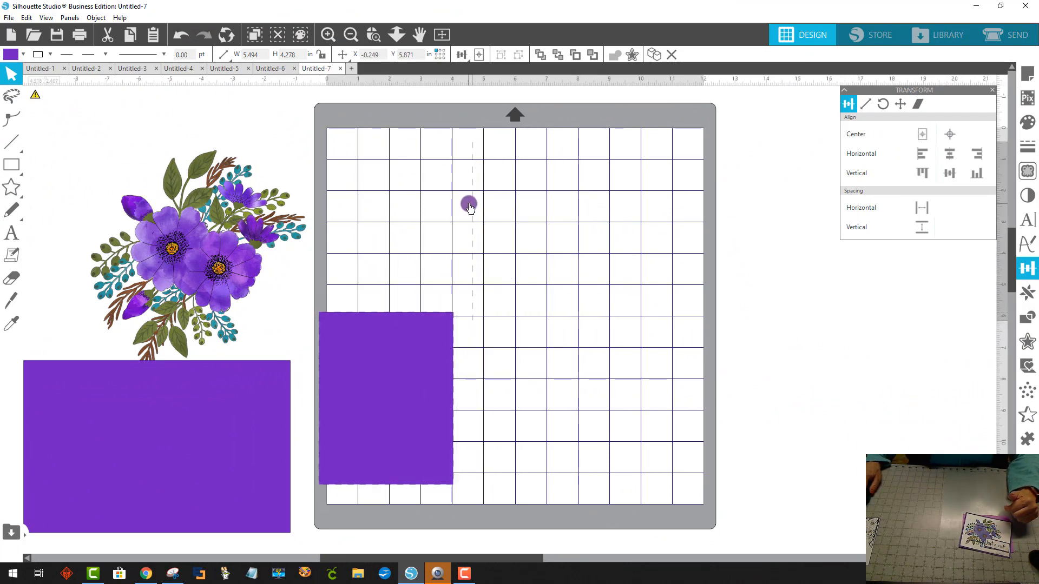
left_click_drag(470, 209, 498, 234)
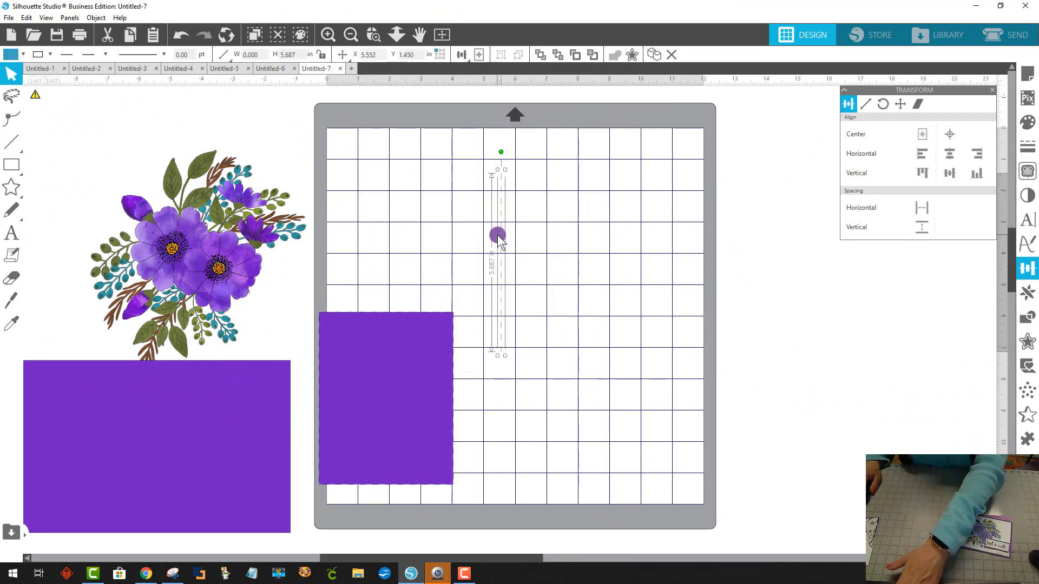
key("Delete")
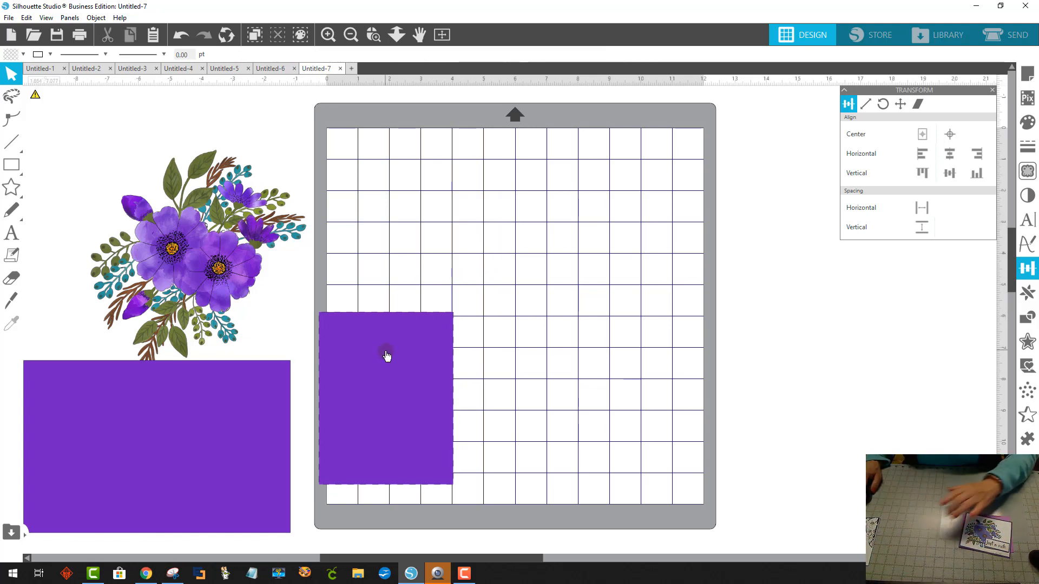
left_click_drag(387, 355, 135, 155)
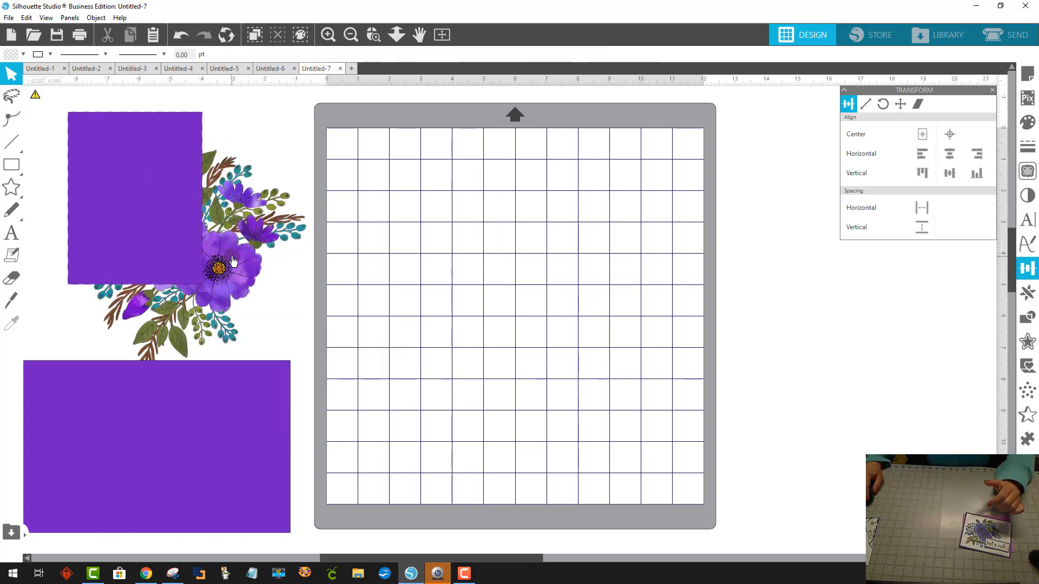
Step: Delete the large purple piece below the flowers and move the floral artwork onto the mat
left_click(199, 384)
key("Delete")
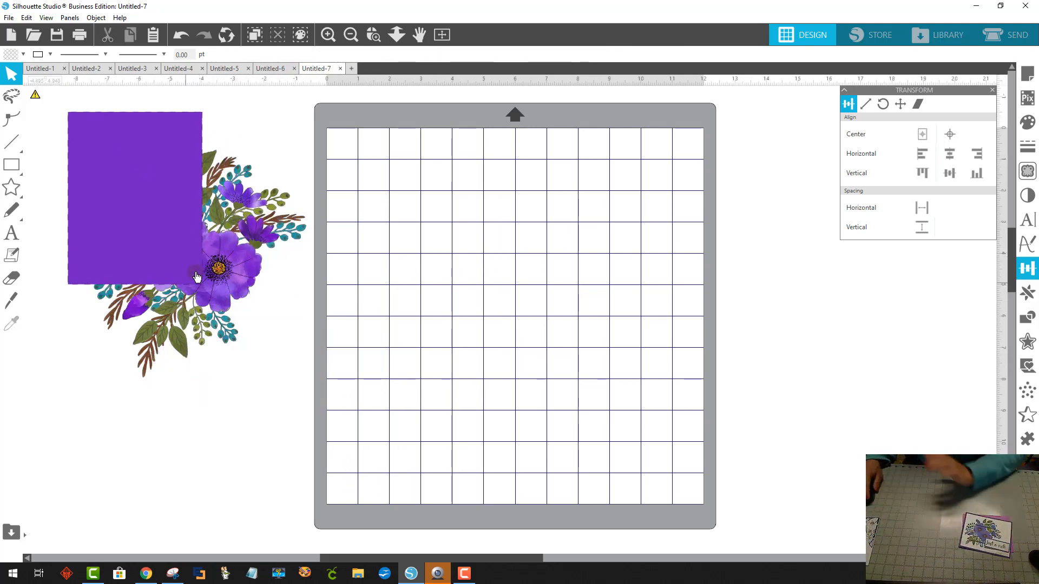
left_click_drag(196, 277, 440, 278)
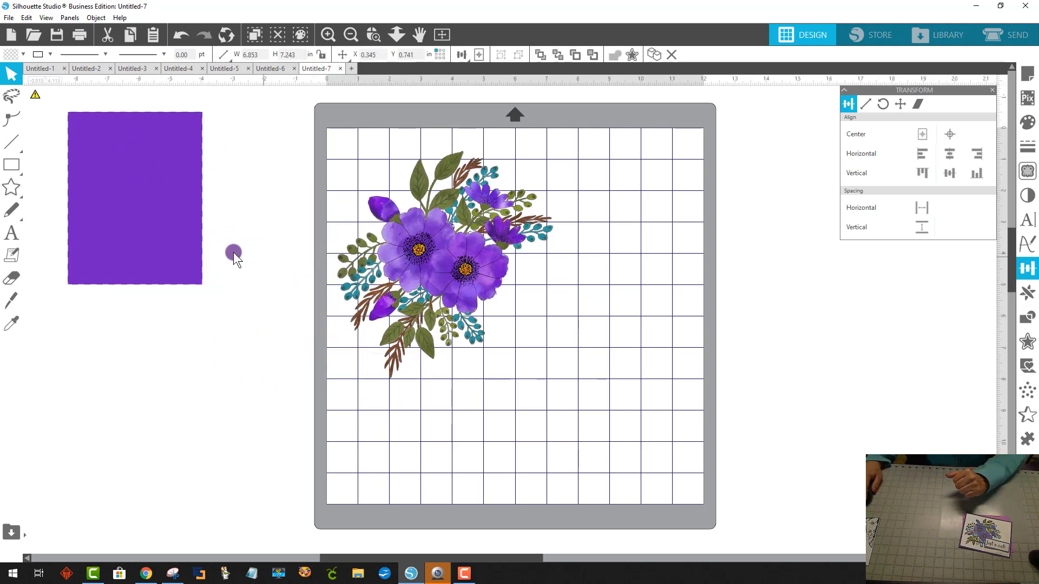
Step: Move the purple card panel closer to the mat and set its size to 5.5 in wide by 4.25 in high
left_click_drag(183, 245, 245, 266)
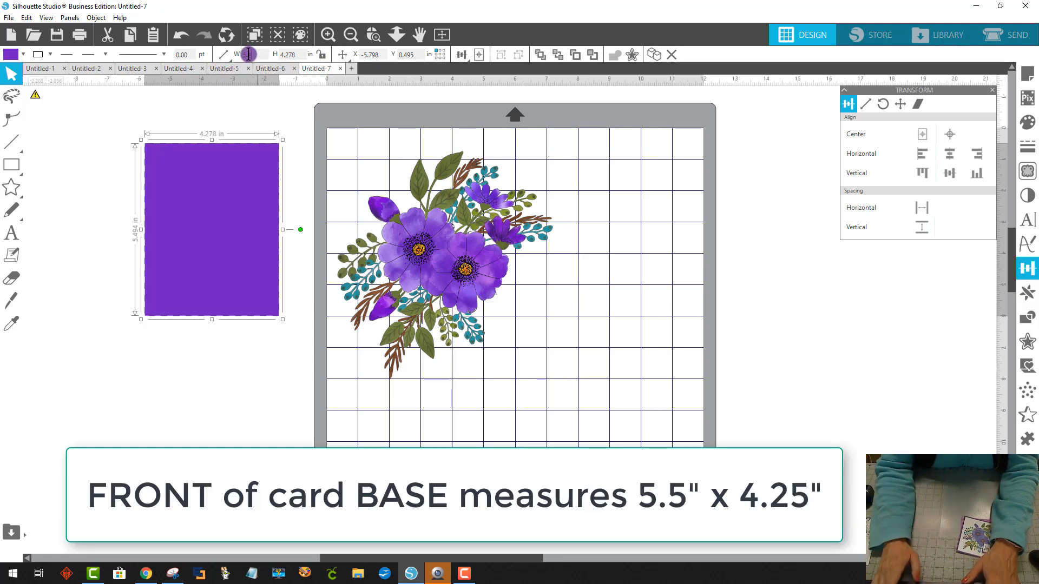
key("Return")
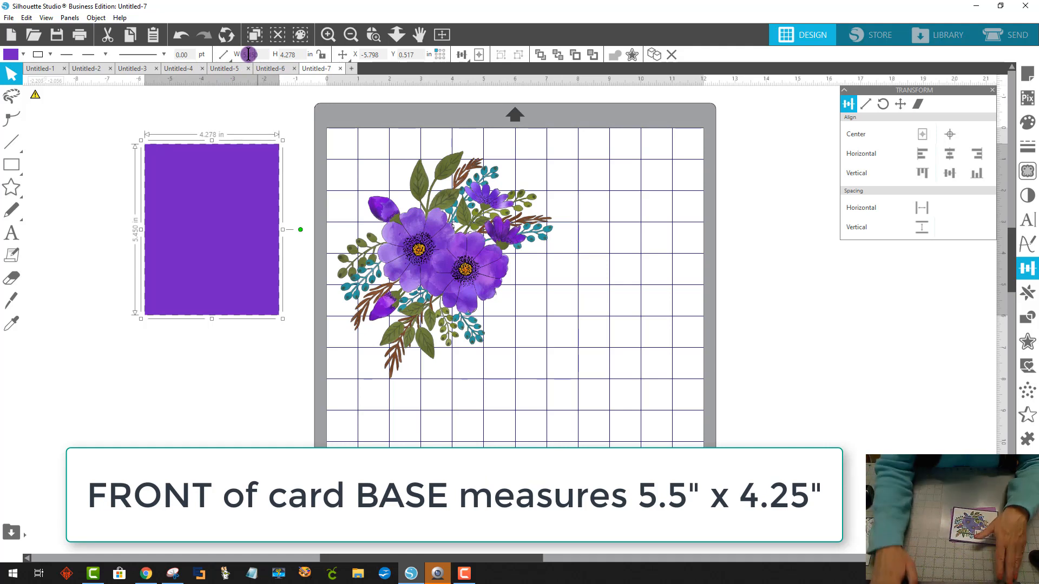
type("5.5")
key("Return")
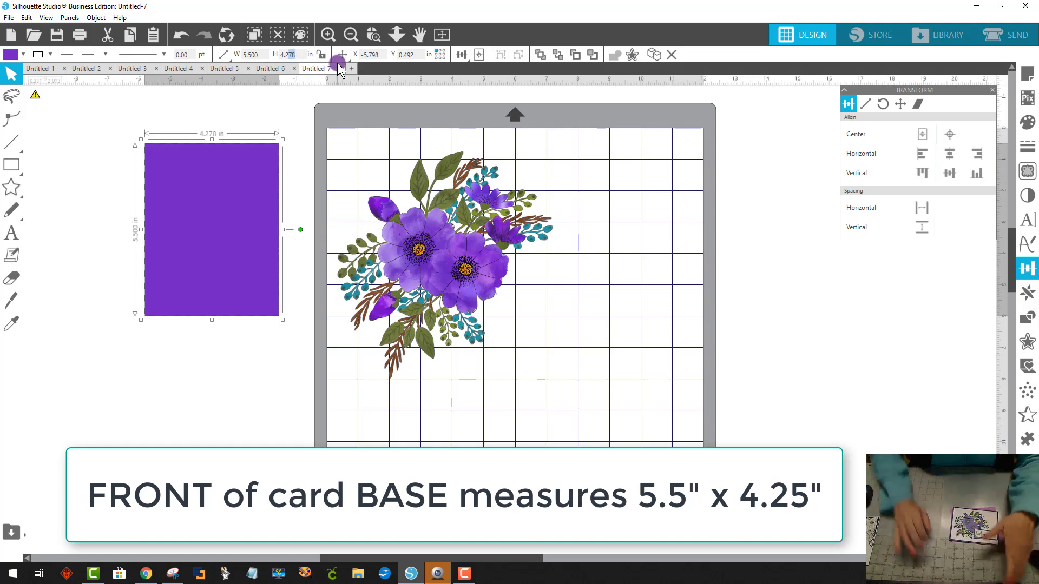
type("4.25")
key("Return")
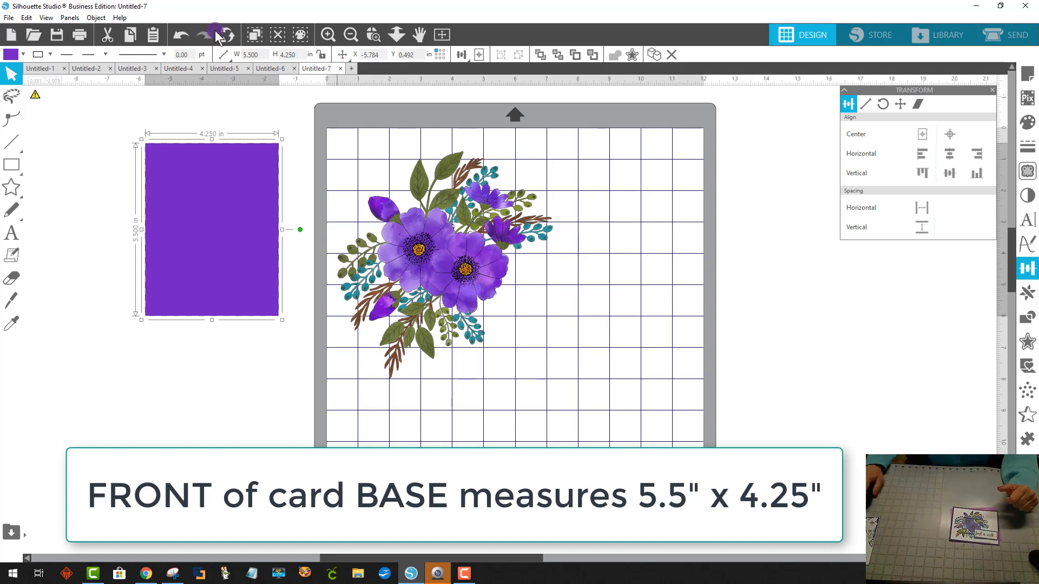
left_click(200, 353)
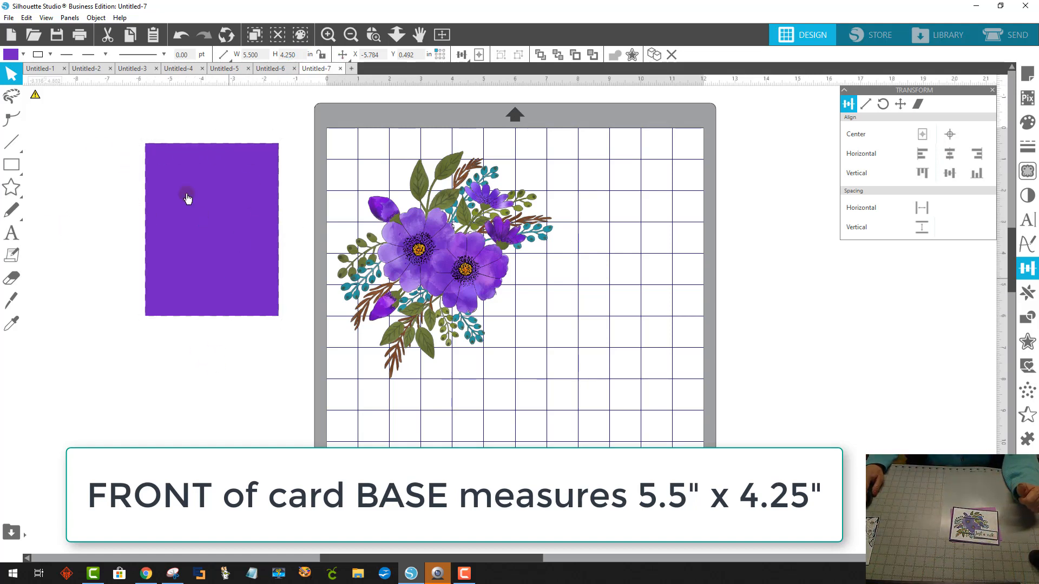
Step: Rotate the purple card base 90 degrees to landscape and shift the floral artwork slightly further into the mat
left_click(182, 175)
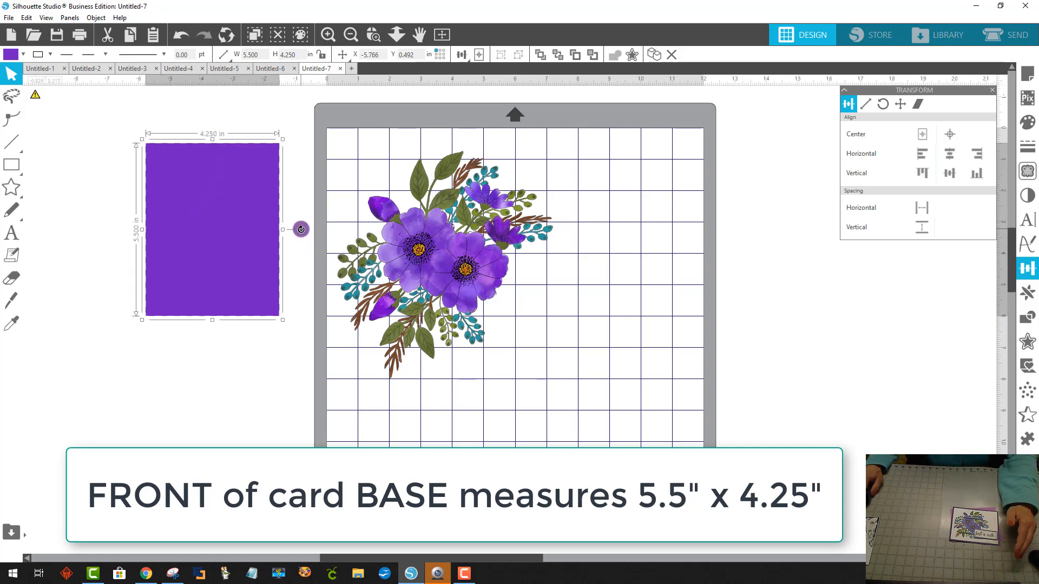
left_click_drag(317, 270, 212, 401)
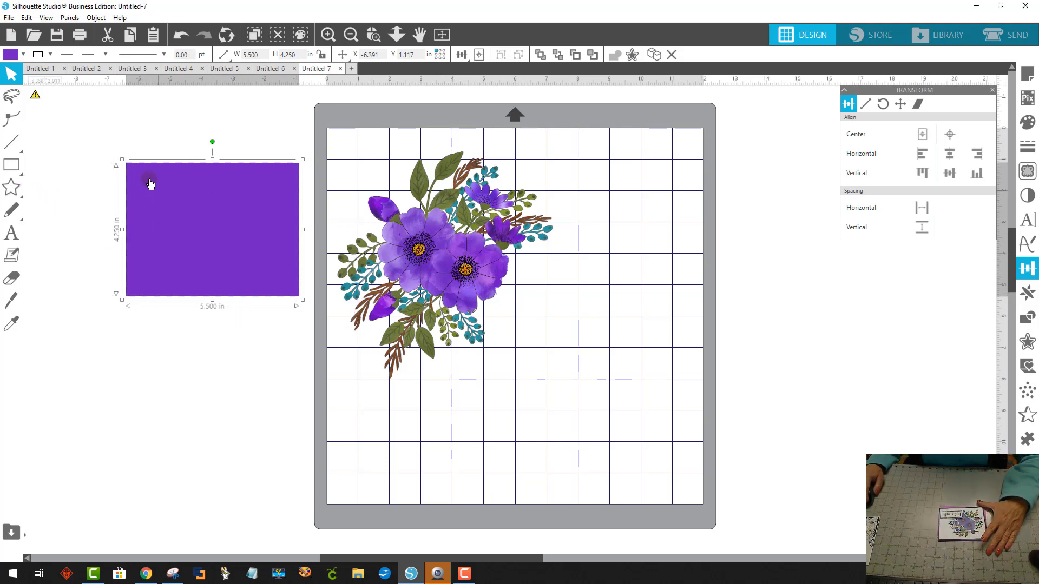
left_click_drag(416, 292, 482, 262)
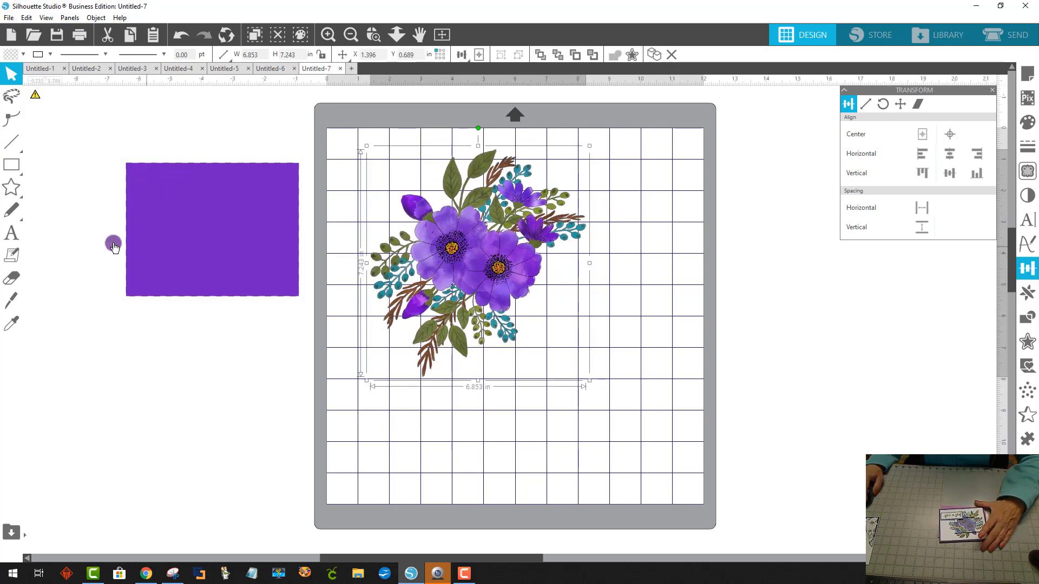
Step: Draw a rectangle about 7.13 by 5.12 in below and to the right of the flowers, overlapping the mat's edge
left_click(11, 165)
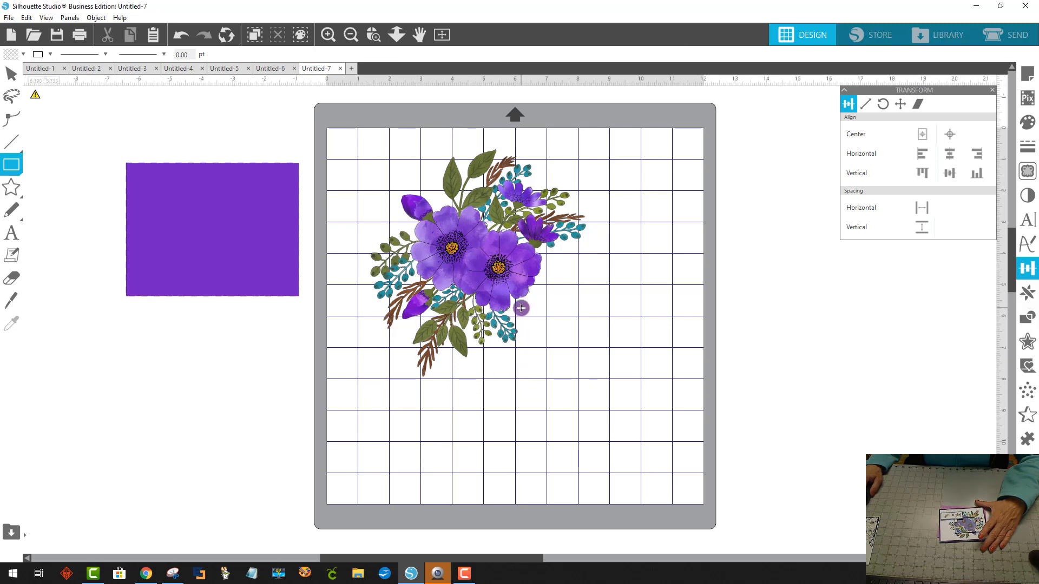
left_click_drag(521, 307, 746, 469)
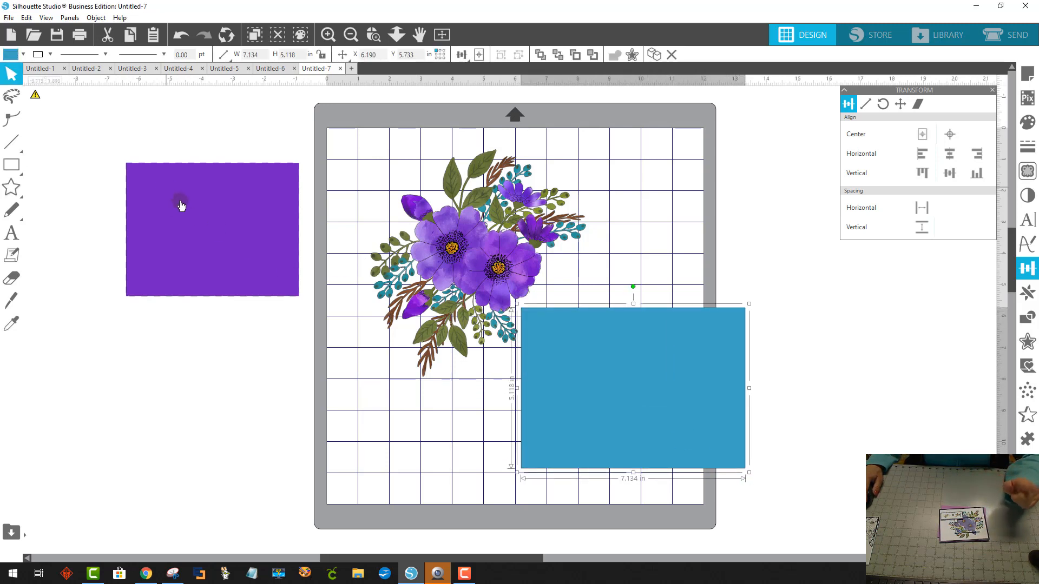
left_click(201, 210)
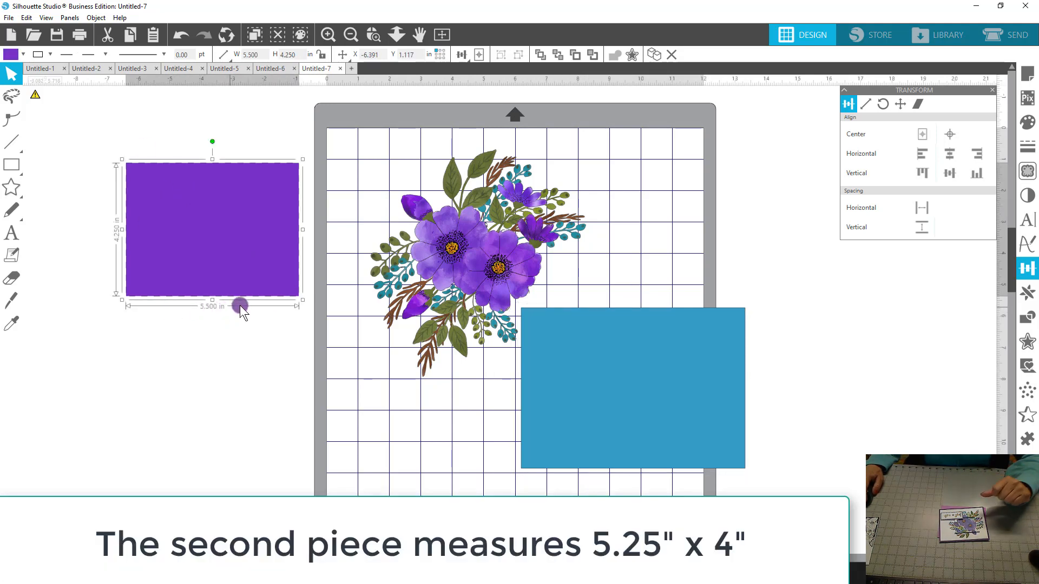
Step: Set the blue rectangle's size to 5.25 in wide by 4 in high
left_click(620, 383)
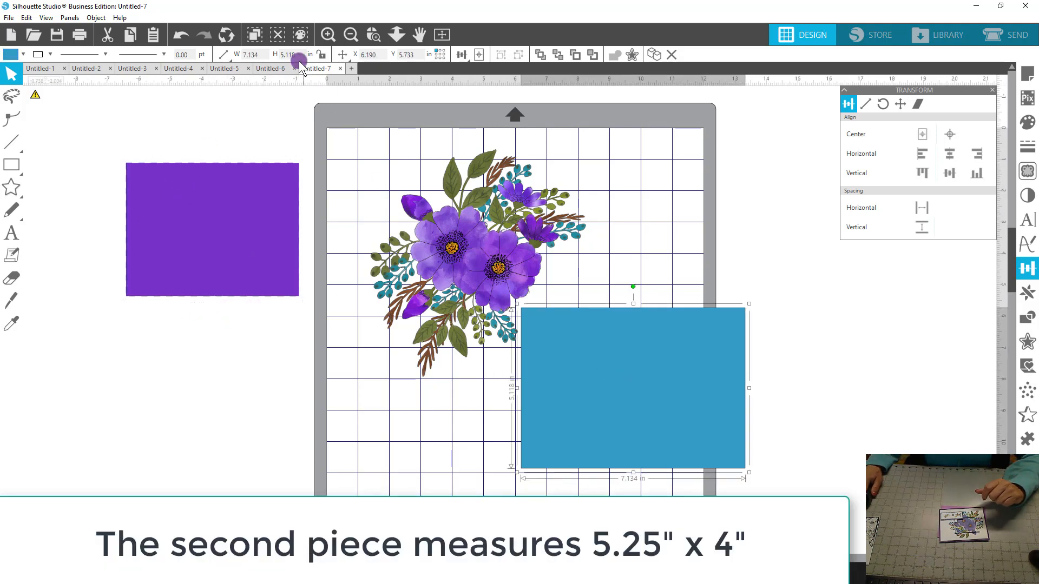
type("5.")
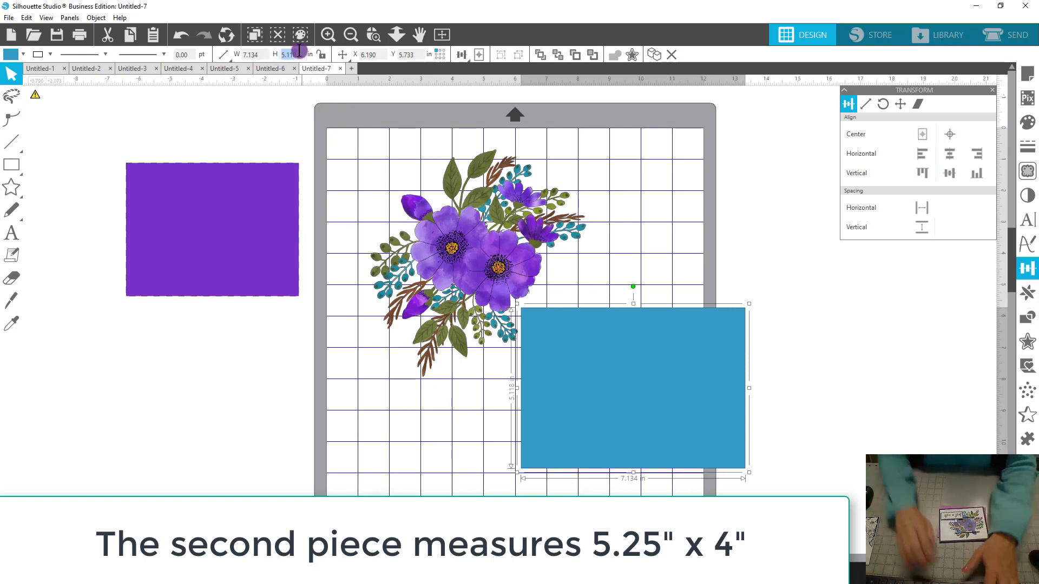
type("25")
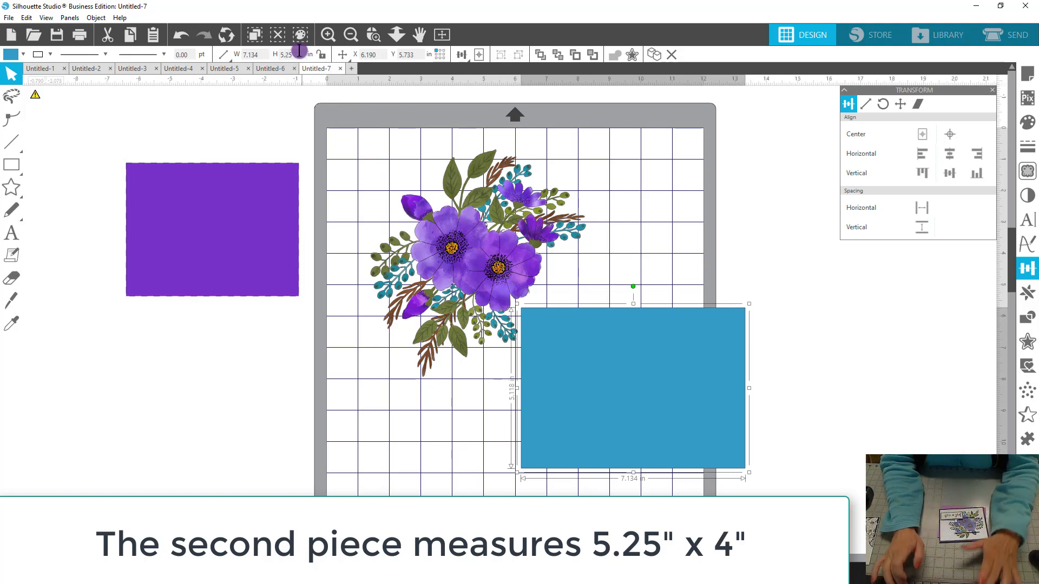
key("Return")
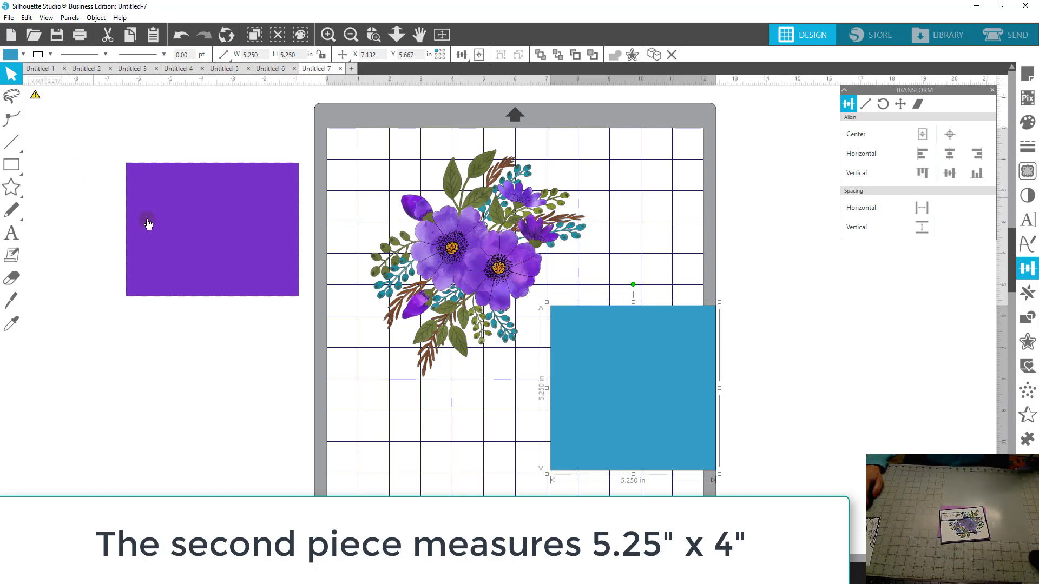
left_click(174, 226)
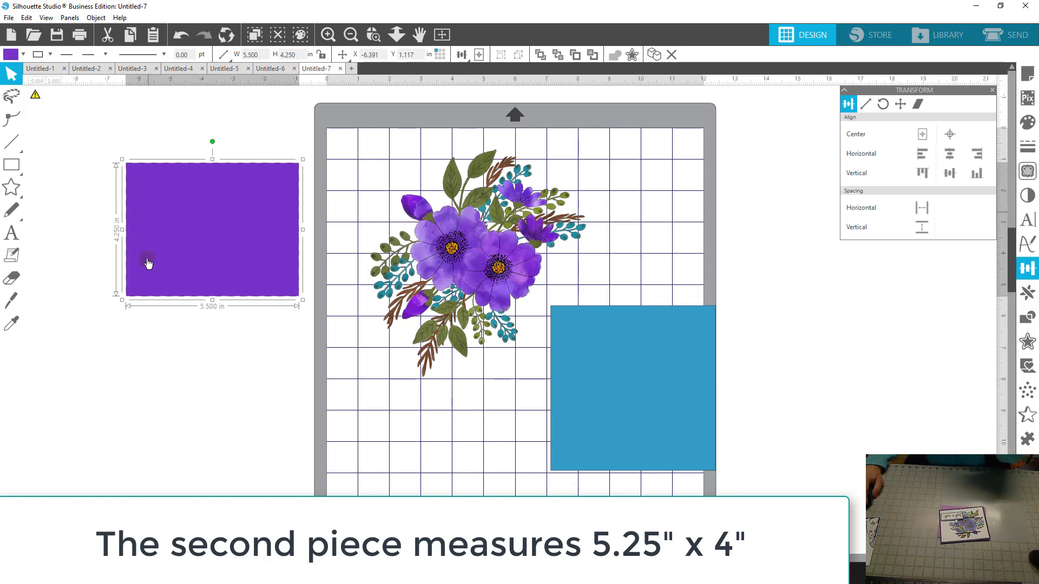
left_click(600, 379)
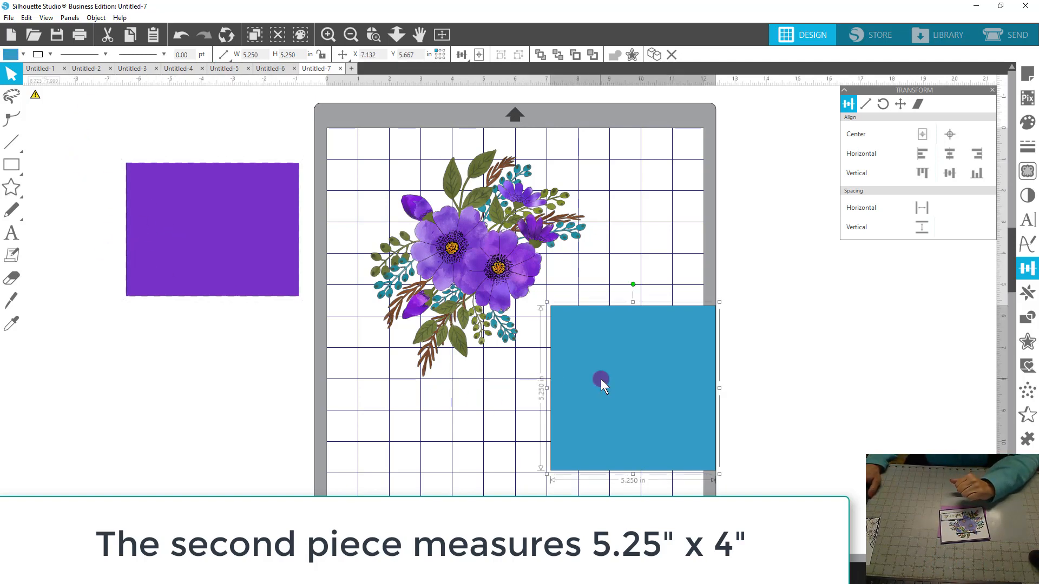
left_click(238, 56)
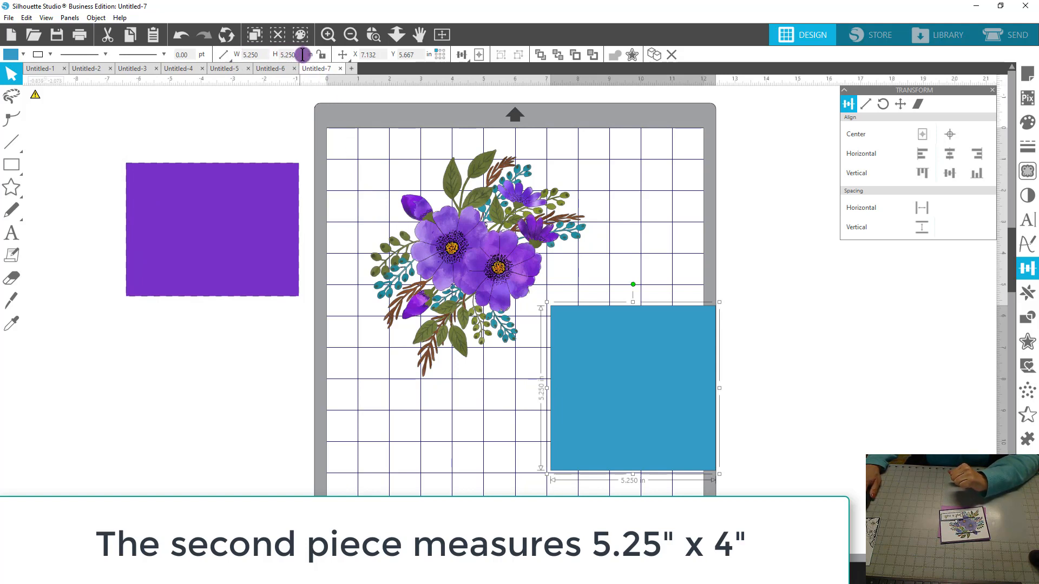
left_click(201, 208)
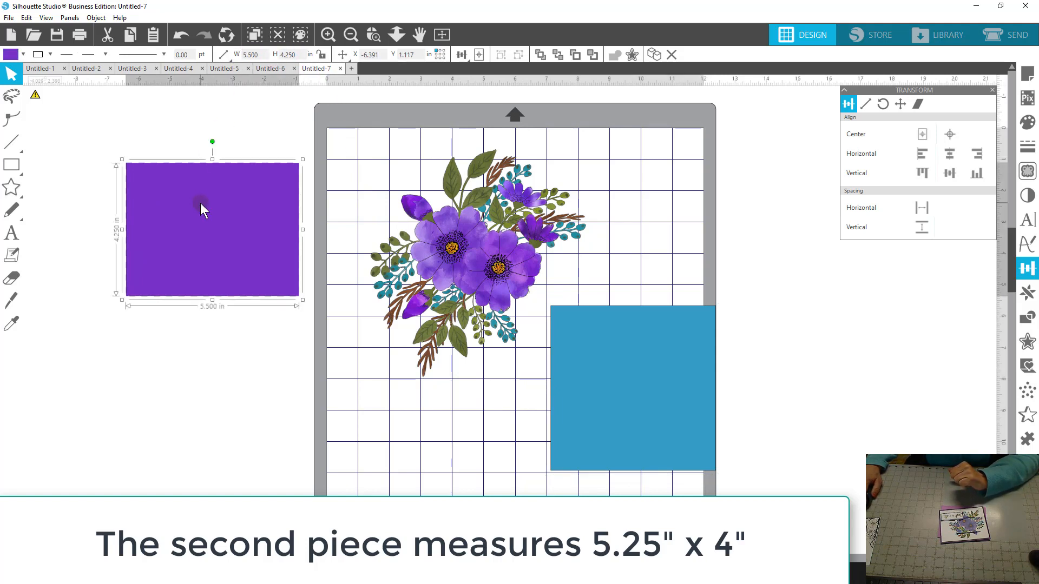
left_click(278, 54)
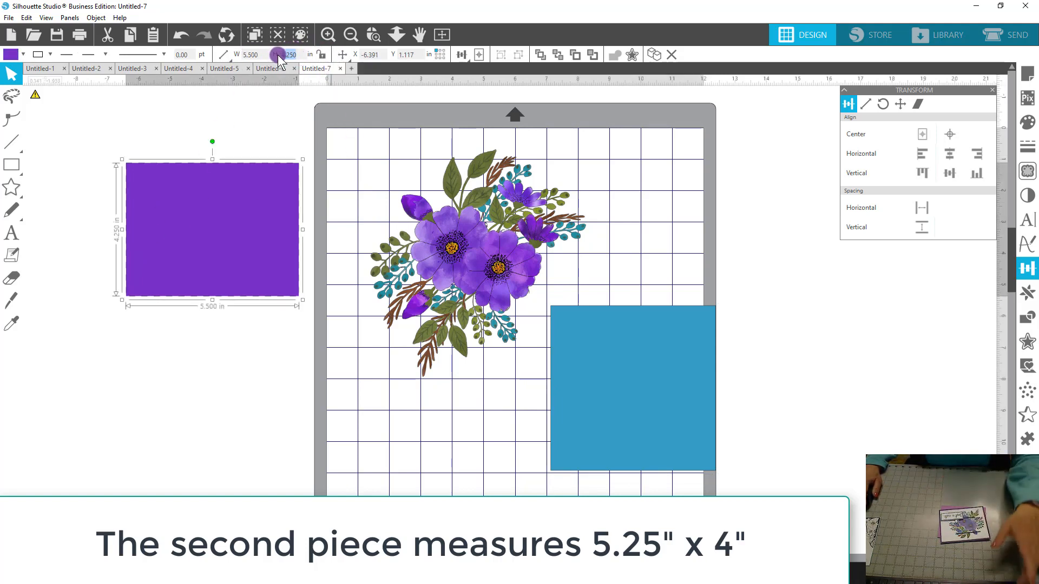
type("4")
key("Return")
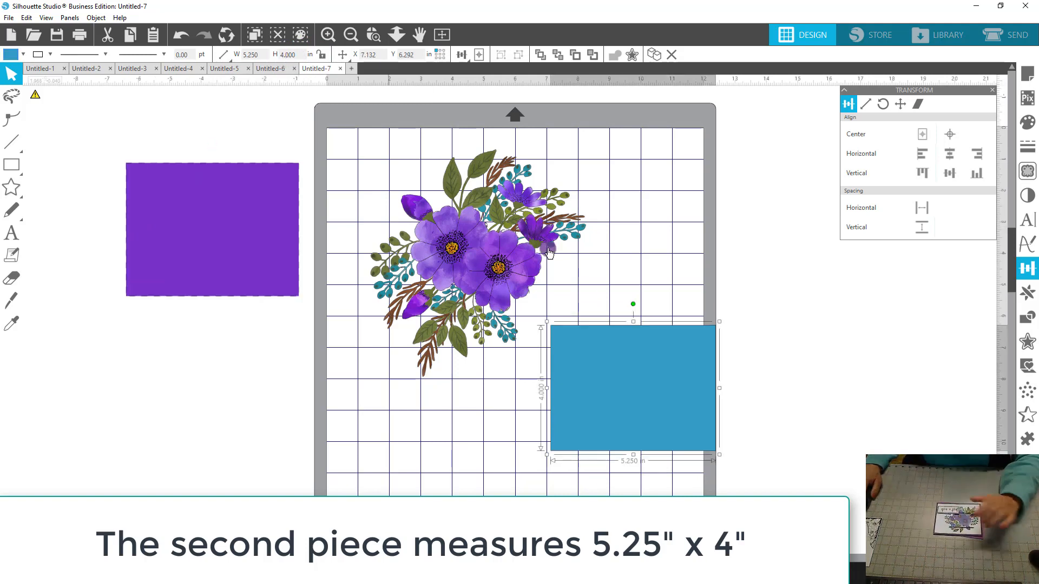
Step: Place the blue rectangle over the purple card base with an even border and fill it white
left_click_drag(625, 390, 211, 240)
left_click(13, 55)
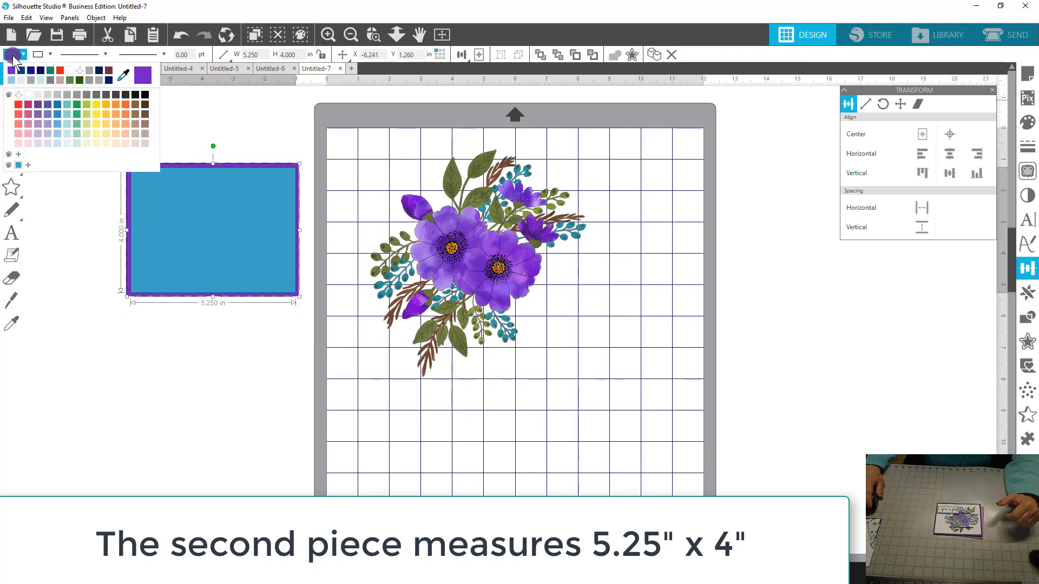
left_click(30, 96)
Step: Move the white panel to the right of the flowers and scale the artwork down to about 3.65 by 3.86 in
left_click_drag(204, 271, 671, 259)
left_click(474, 276)
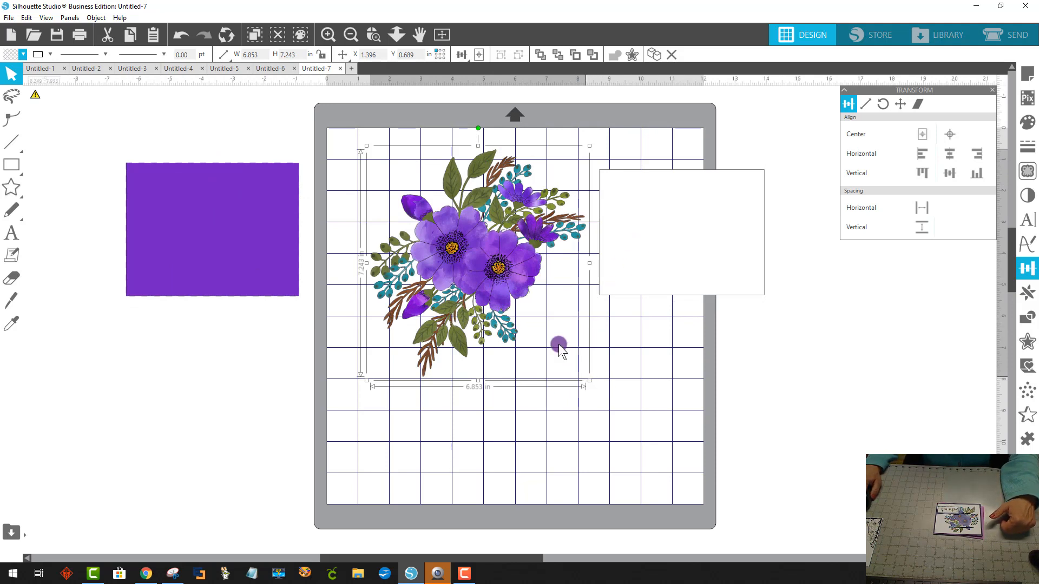
left_click_drag(589, 380, 515, 302)
mouse_move(460, 244)
left_mouse_down()
mouse_move(555, 253)
mouse_move(574, 266)
mouse_move(459, 256)
left_mouse_up()
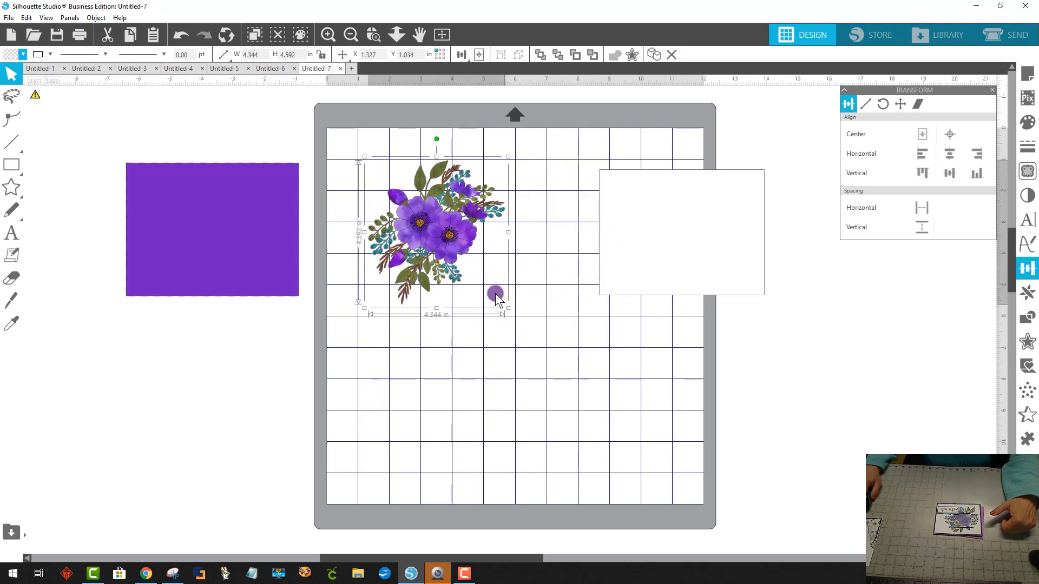
left_click_drag(497, 299, 487, 285)
Step: Send the white panel to the back and position it behind the floral artwork
left_click_drag(650, 246, 600, 232)
right_click(600, 231)
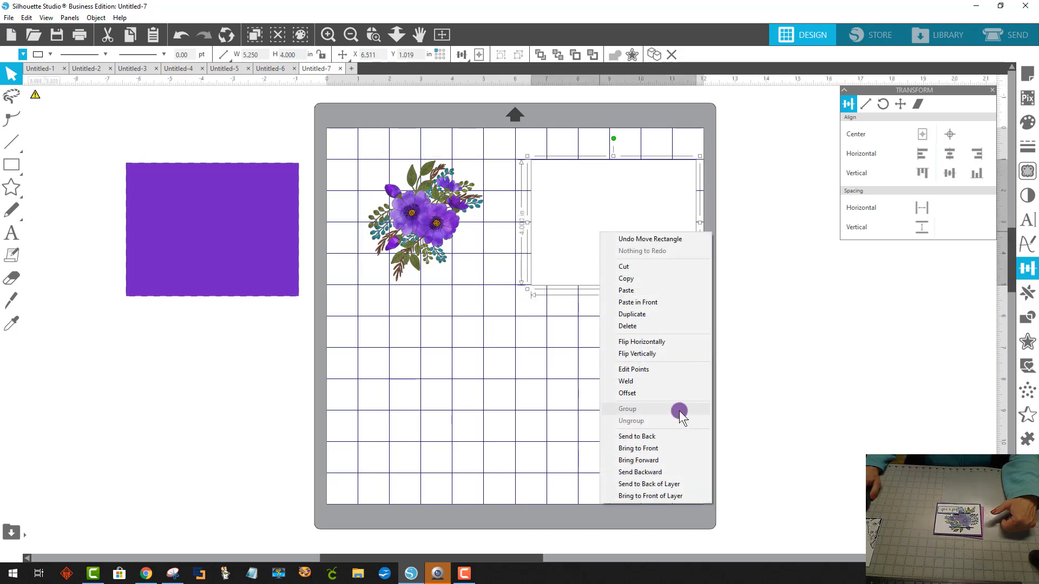
left_click(662, 436)
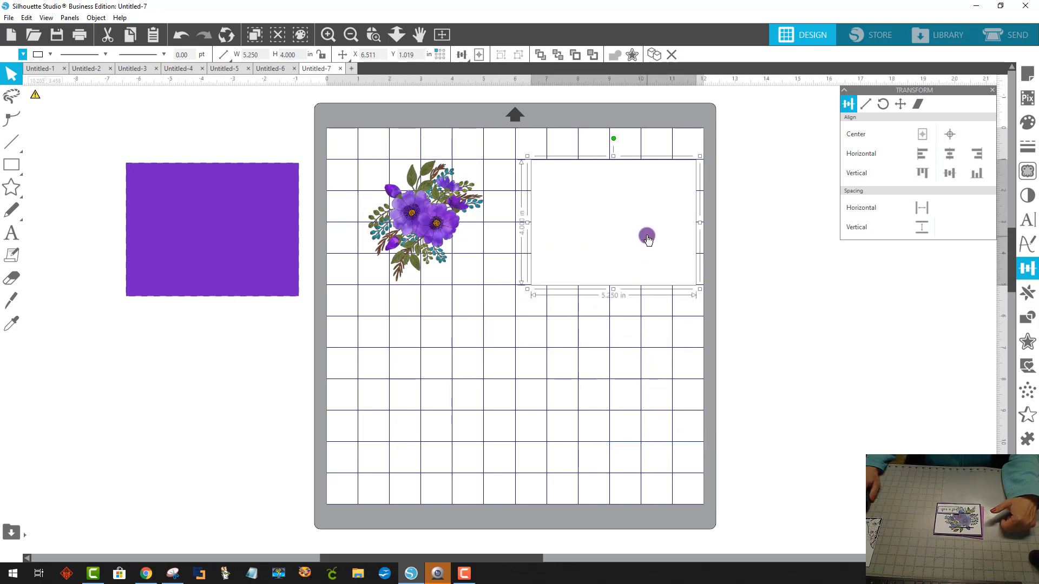
left_click_drag(648, 238, 476, 235)
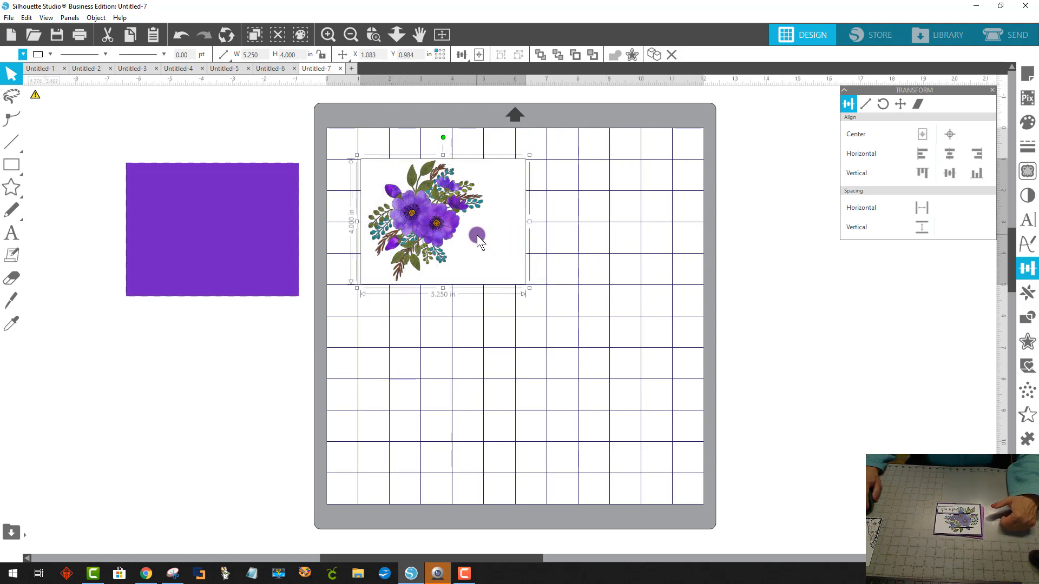
Step: Shrink the floral artwork slightly and reposition it within the left part of the white panel
left_click(436, 208)
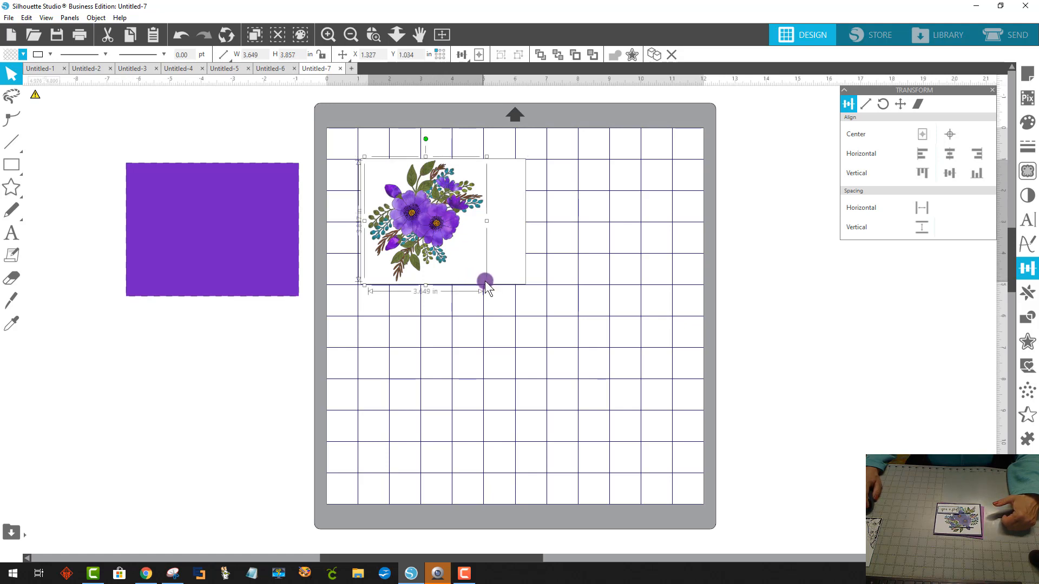
left_click_drag(486, 282, 482, 277)
mouse_move(441, 213)
left_mouse_down()
mouse_move(455, 228)
mouse_move(442, 233)
left_mouse_up()
left_click(521, 326)
left_click(460, 307)
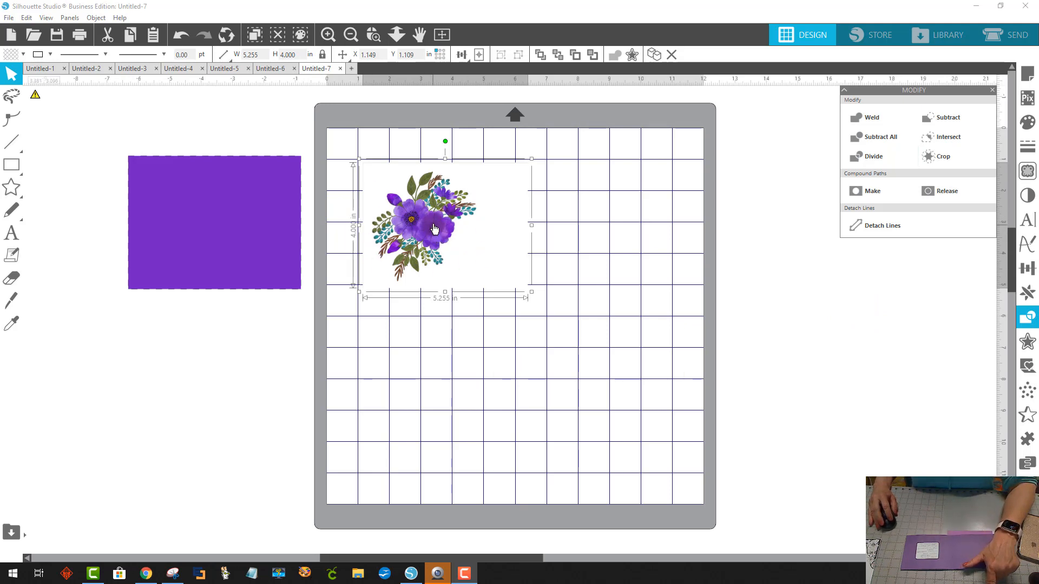
Step: Place a copy of the floral panel off the mat, beneath the purple card base
left_click_drag(424, 232, 160, 409)
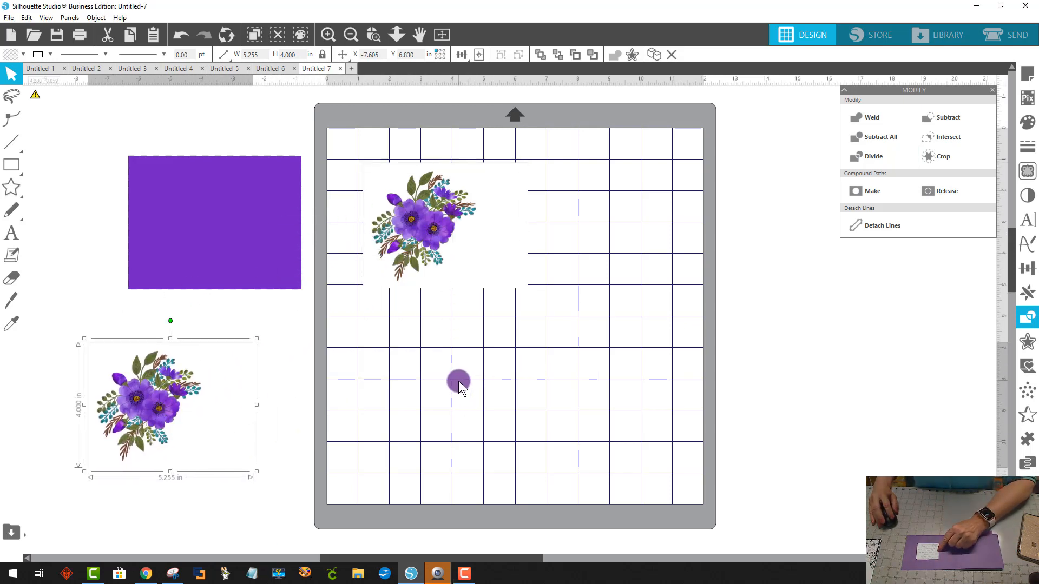
Step: Draw a rectangle about 2.67 by 2.96 in over the flowers on the mat's panel and set its fill transparency to 44%
left_click(11, 164)
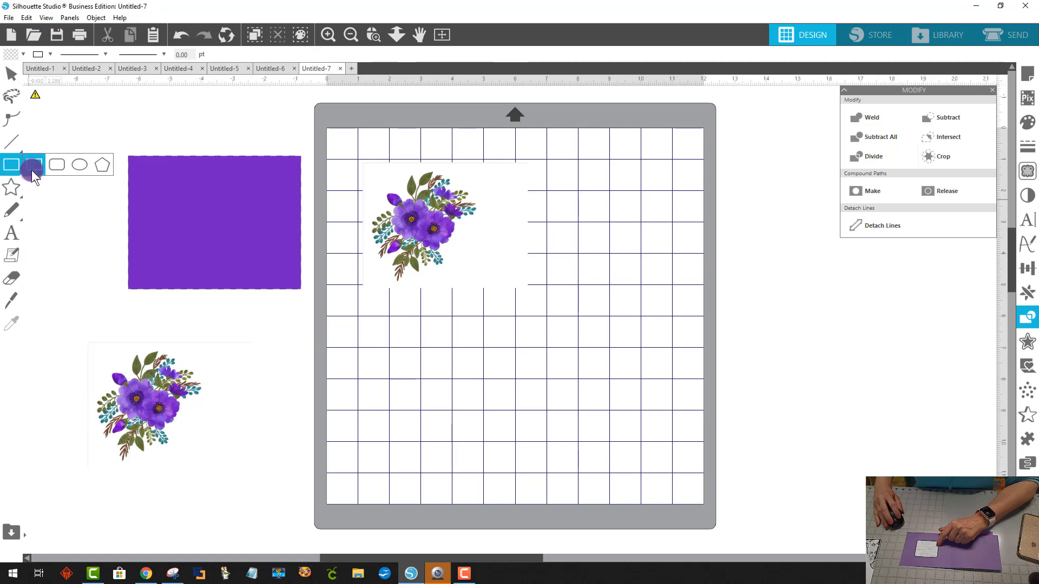
left_click_drag(379, 177, 462, 270)
left_click_drag(437, 238, 440, 241)
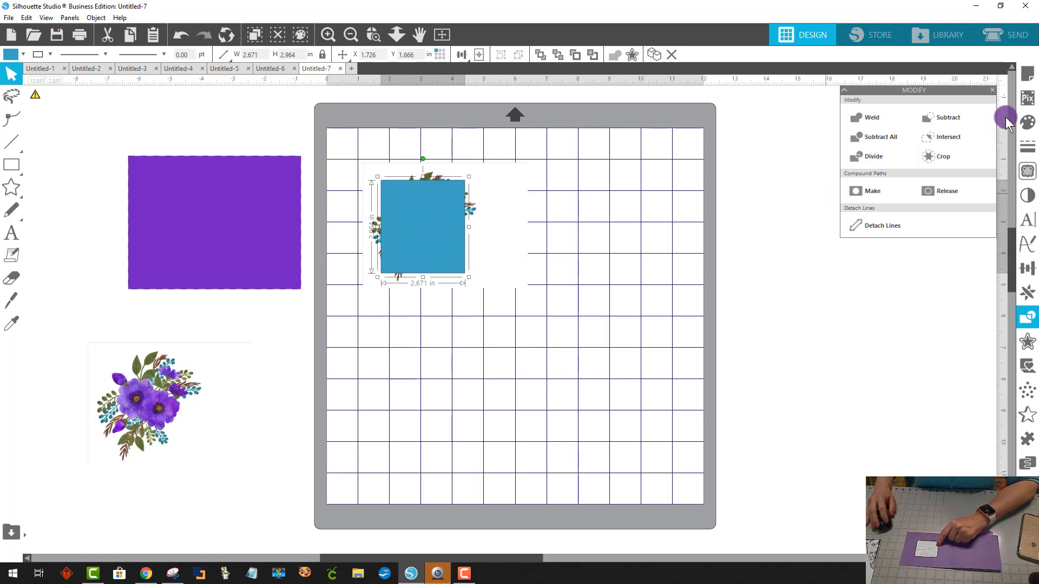
left_click(1034, 124)
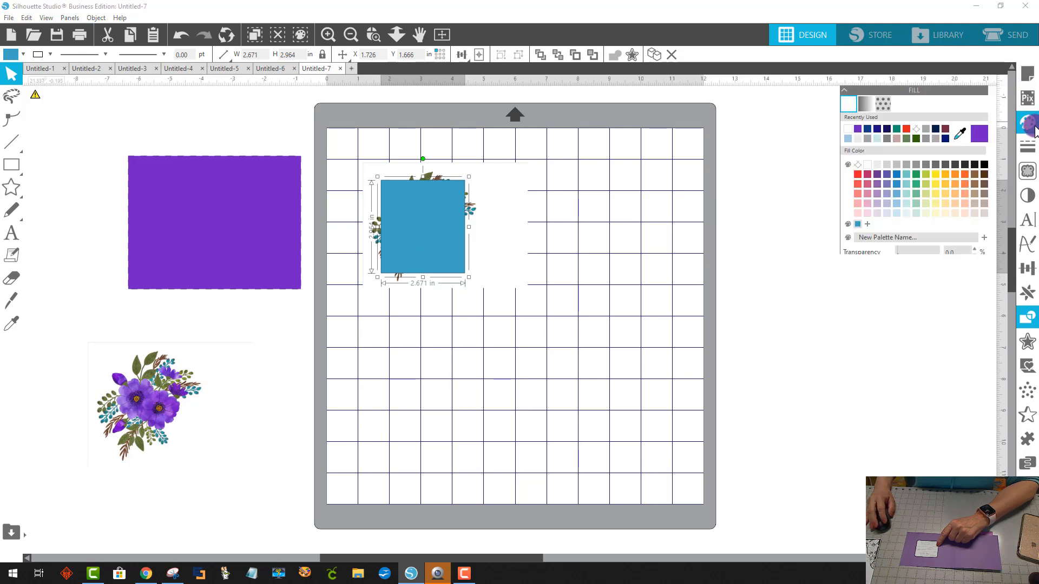
left_click(915, 255)
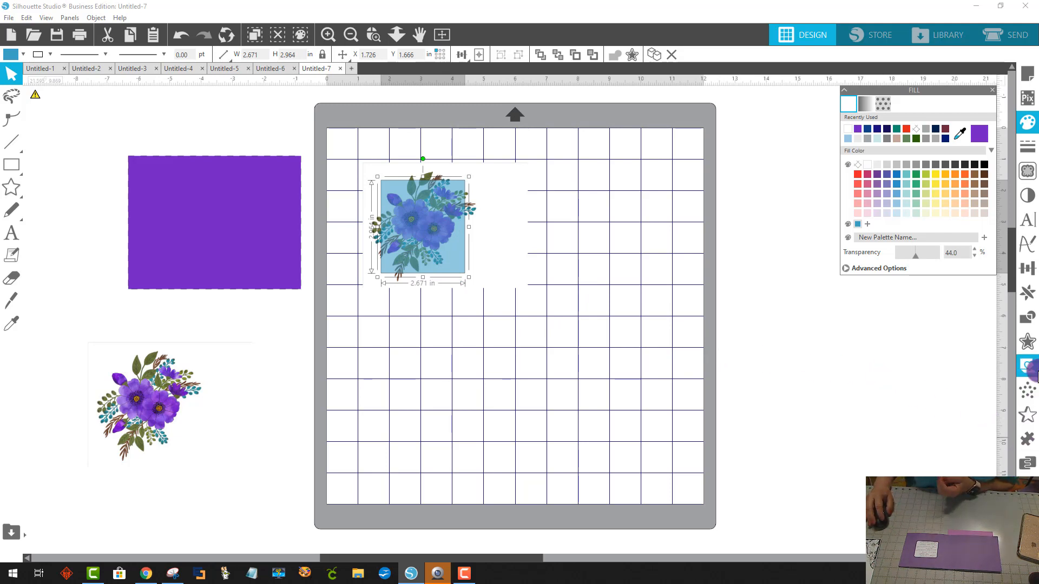
Step: Create an internal offset of the blue rectangle at a distance of 0.4 in with square corners
left_click(1031, 343)
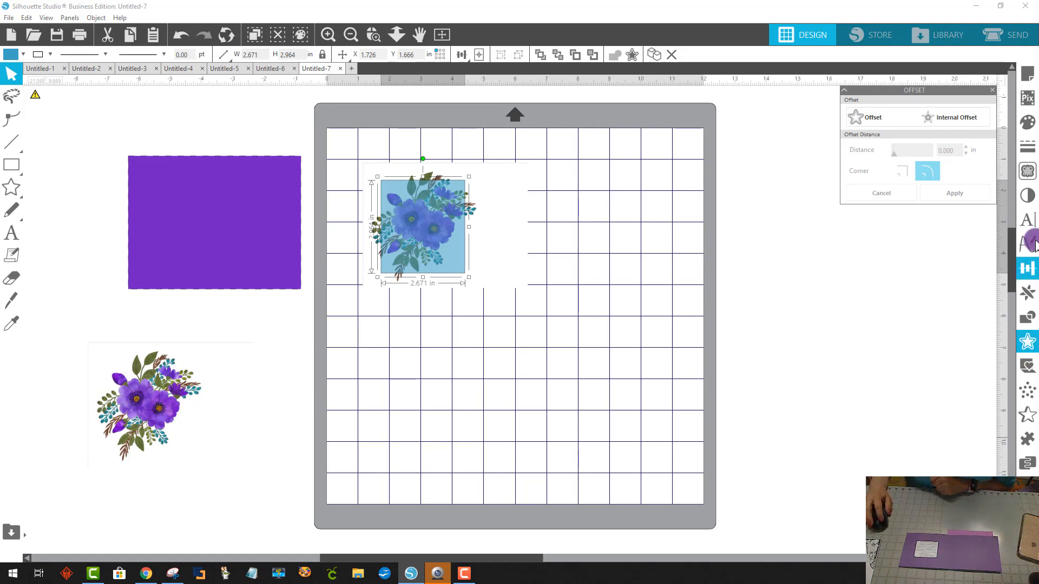
left_click(978, 118)
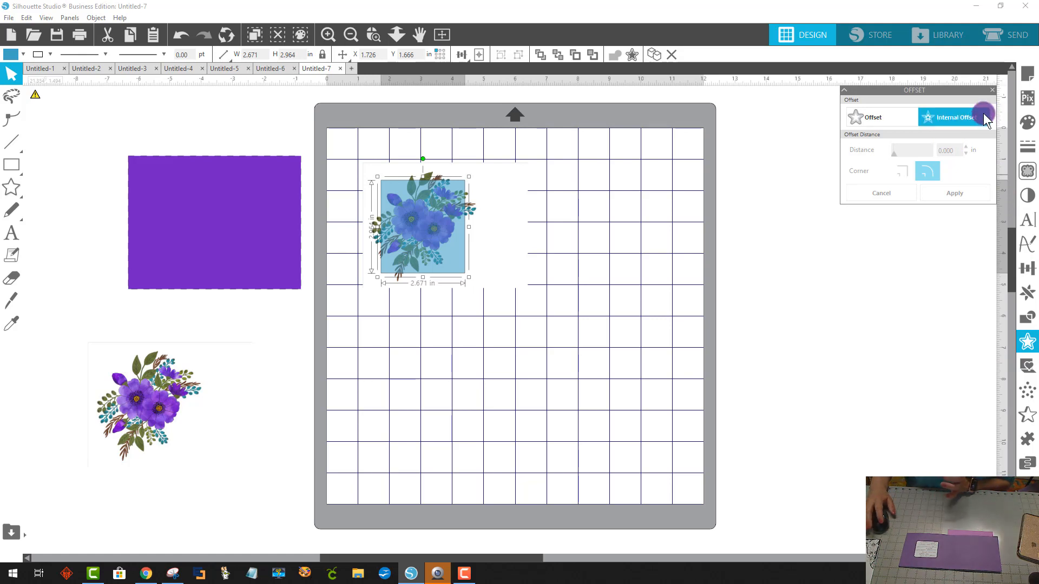
left_click(984, 114)
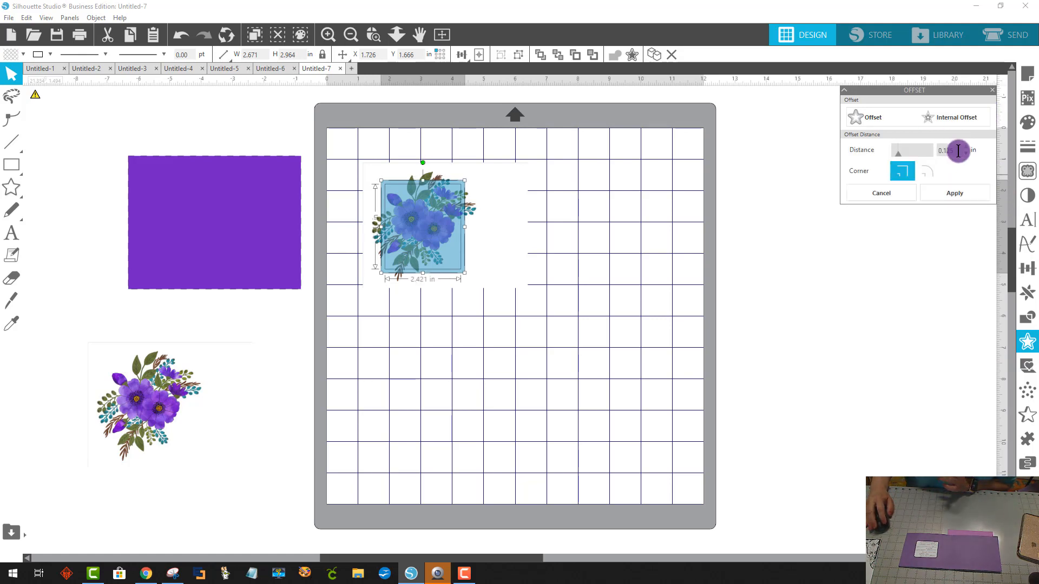
left_click_drag(954, 151, 923, 135)
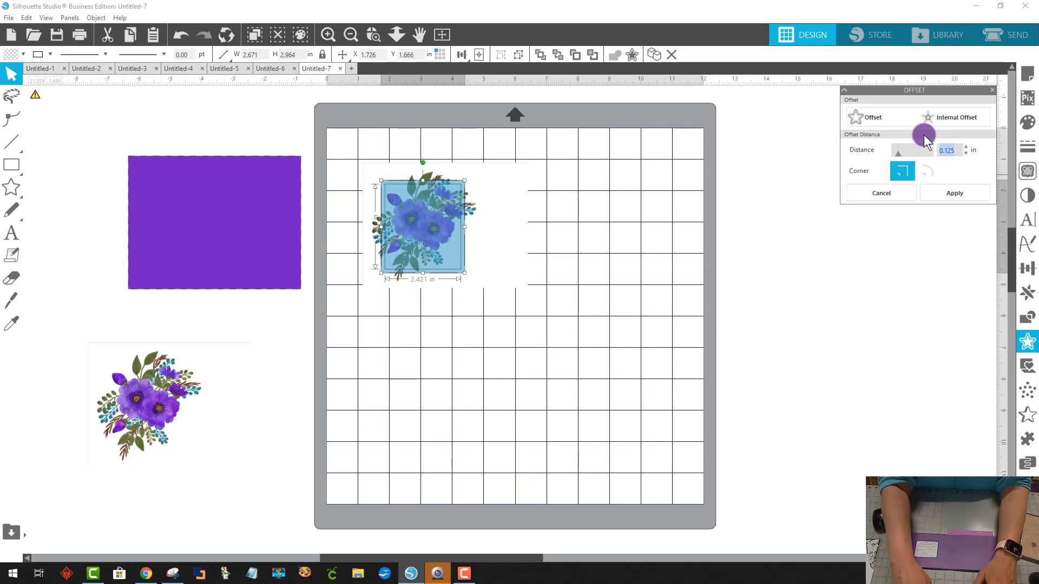
type("0")
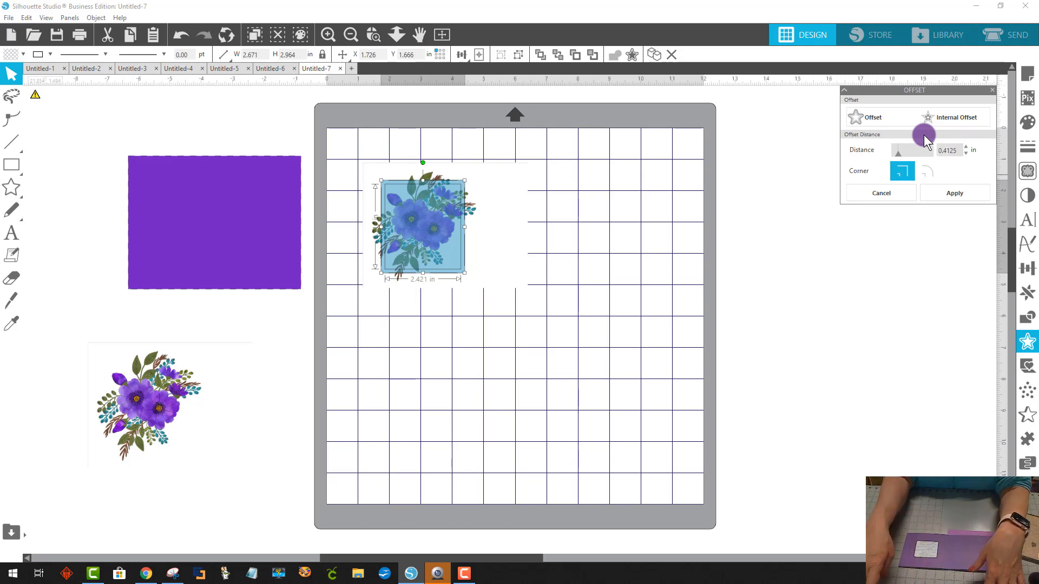
key("BackSpace")
key("BackSpace")
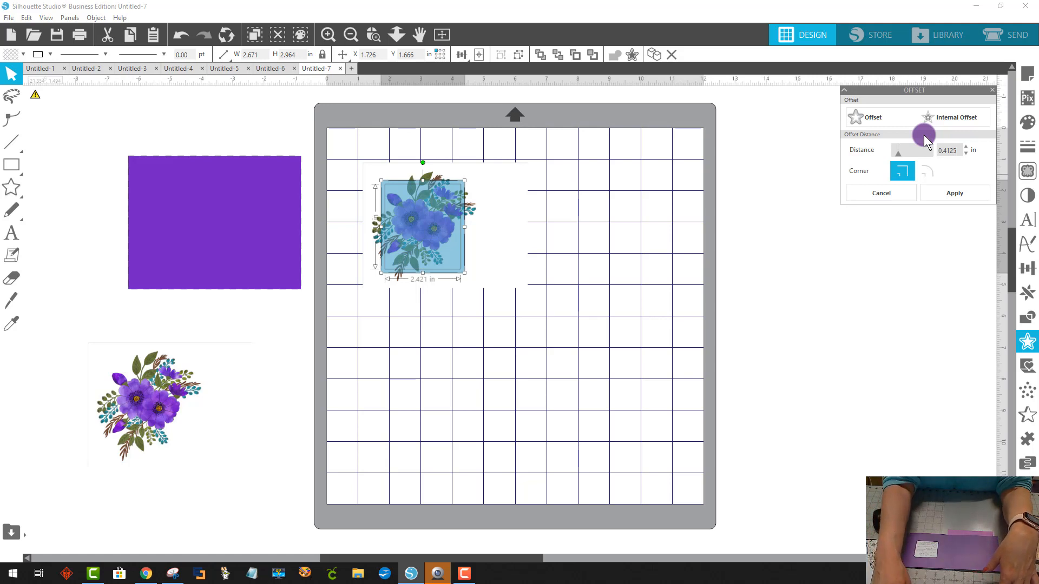
key("BackSpace")
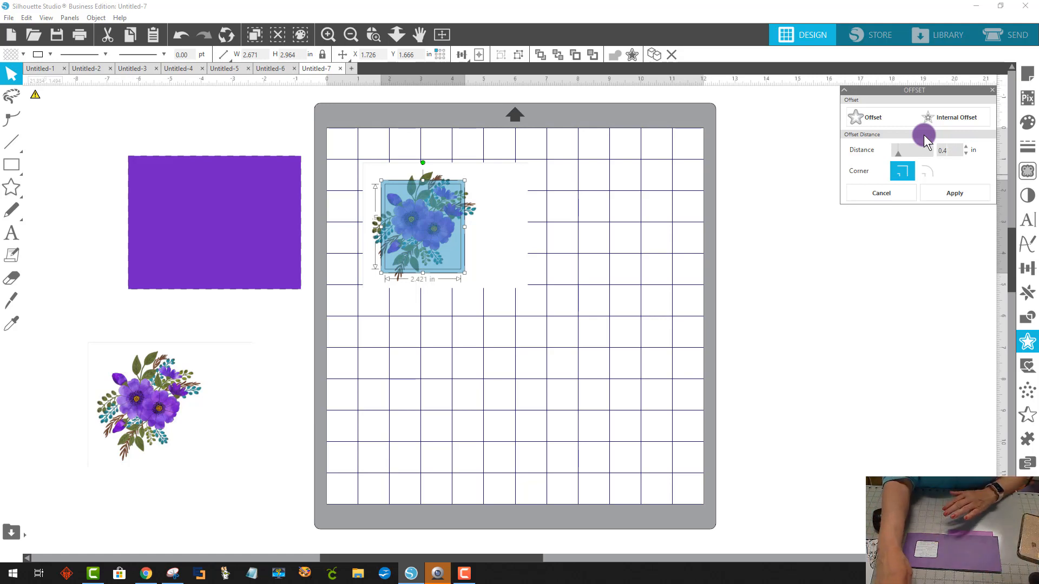
key("Return")
left_click(524, 330)
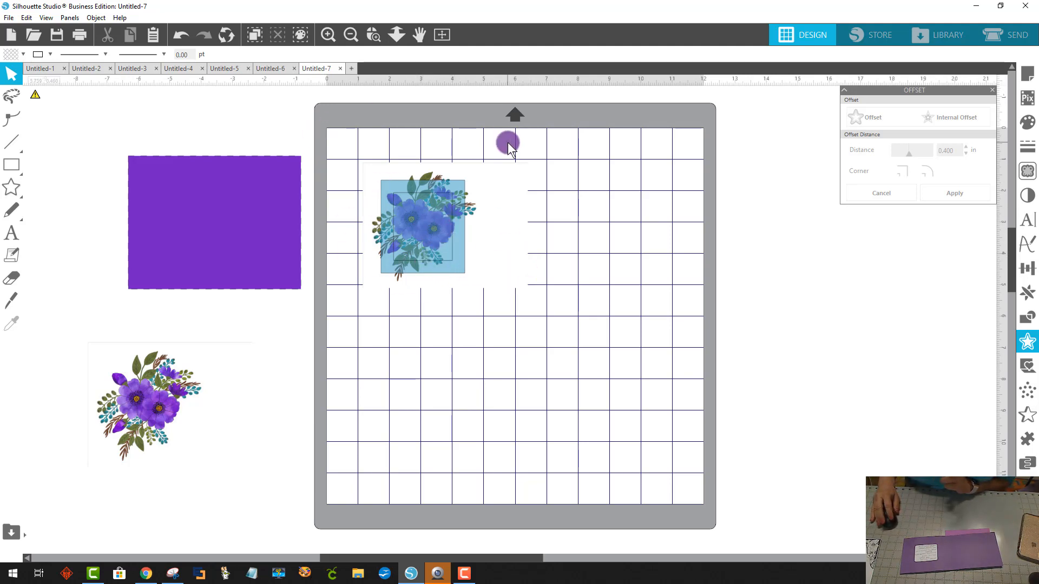
Step: Bring the floral panel to the front and divide it with the two rectangles
left_click(505, 235)
right_click(505, 235)
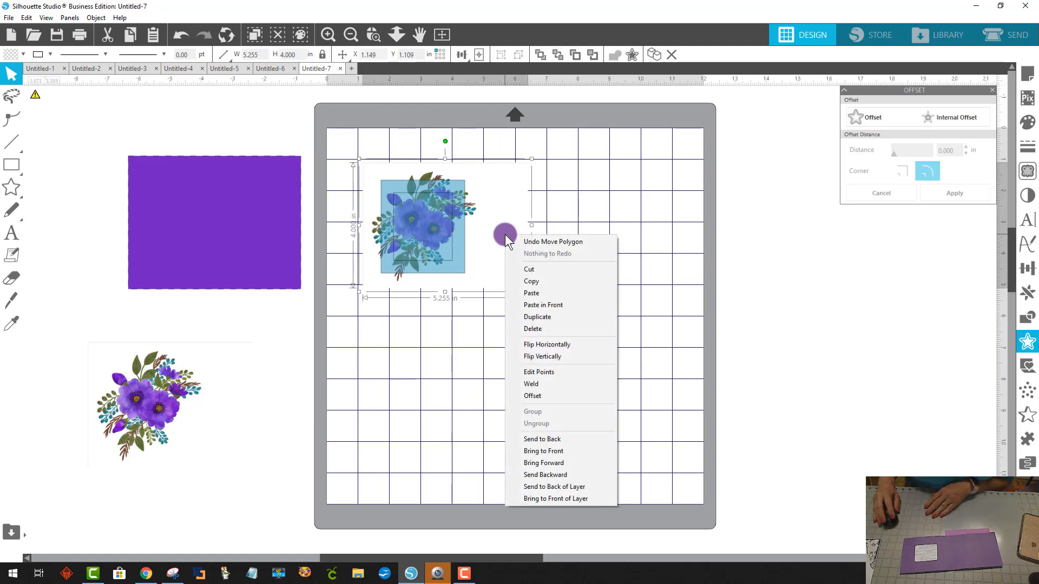
left_click(557, 453)
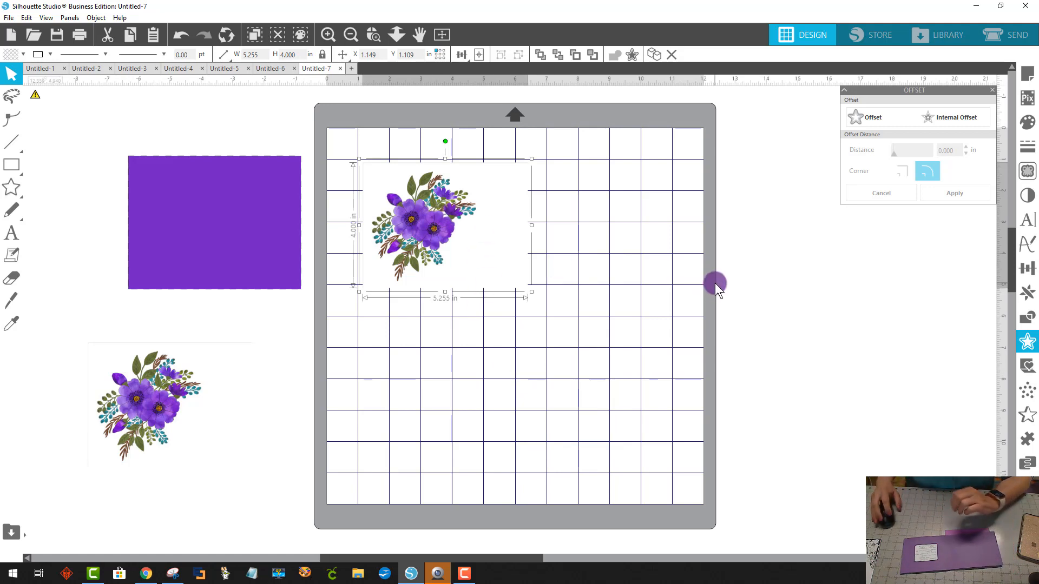
left_click_drag(578, 342, 330, 134)
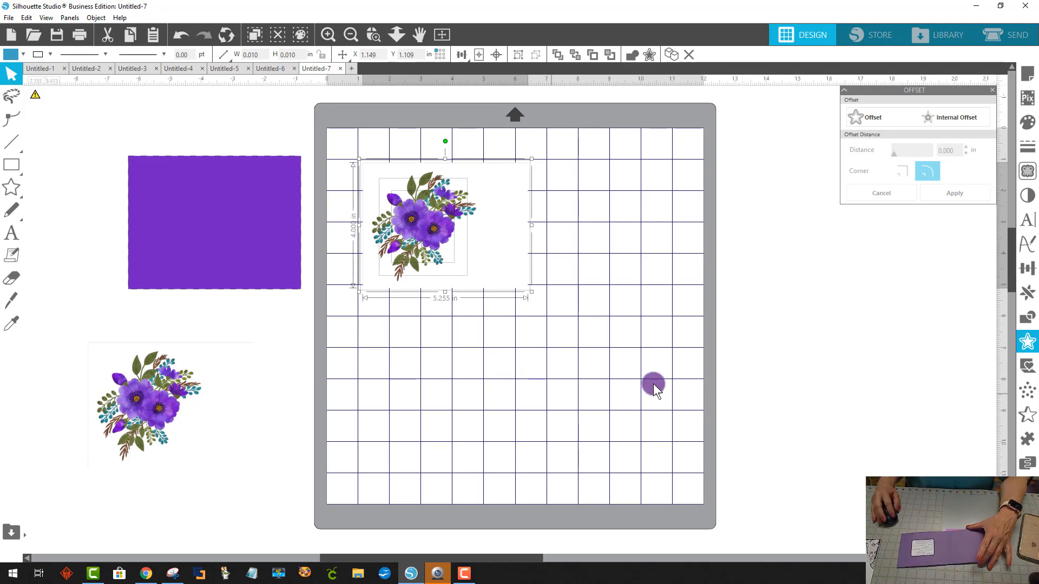
left_click(1033, 321)
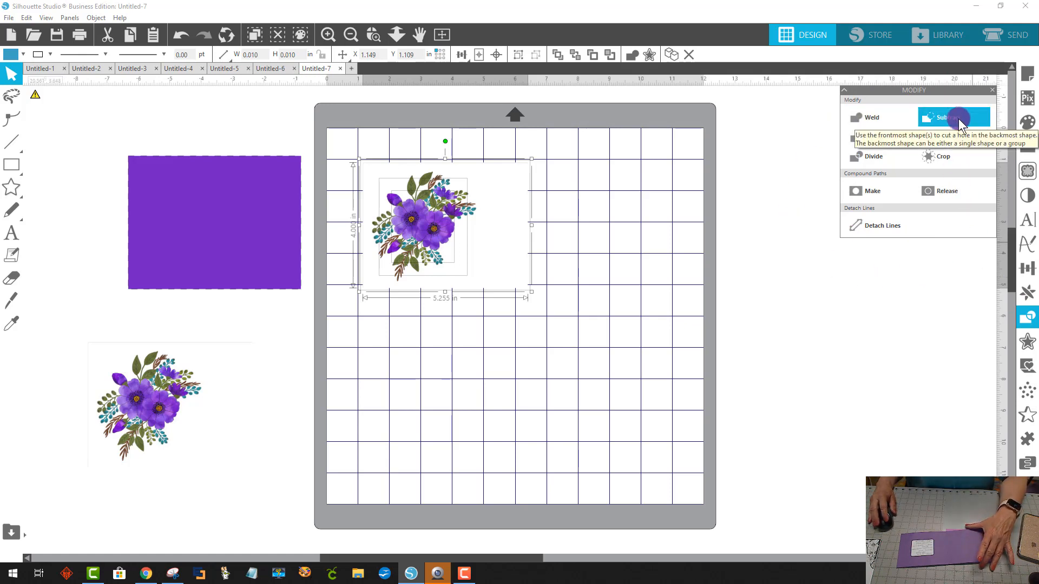
left_click(907, 160)
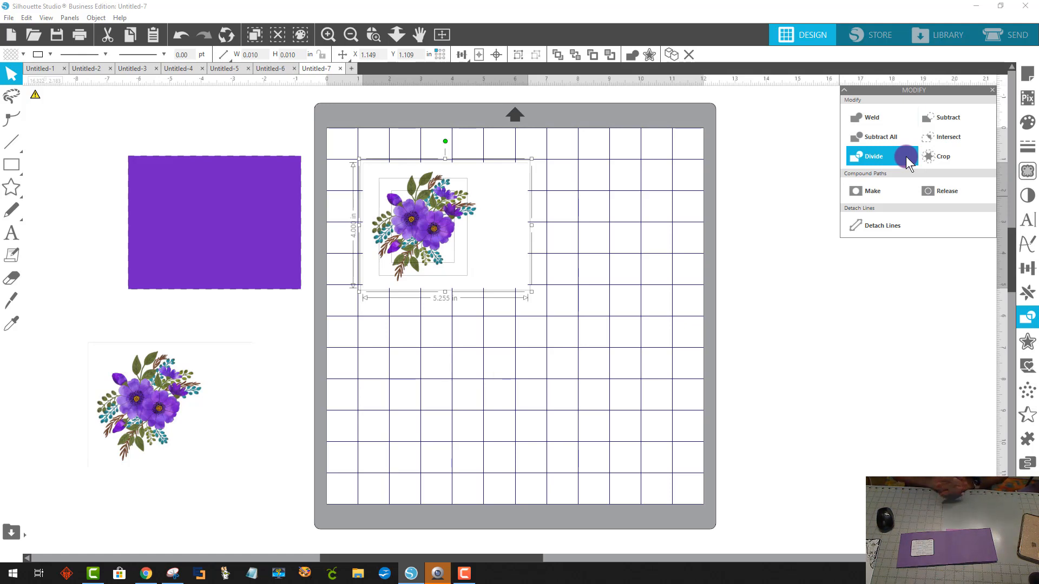
left_click(514, 348)
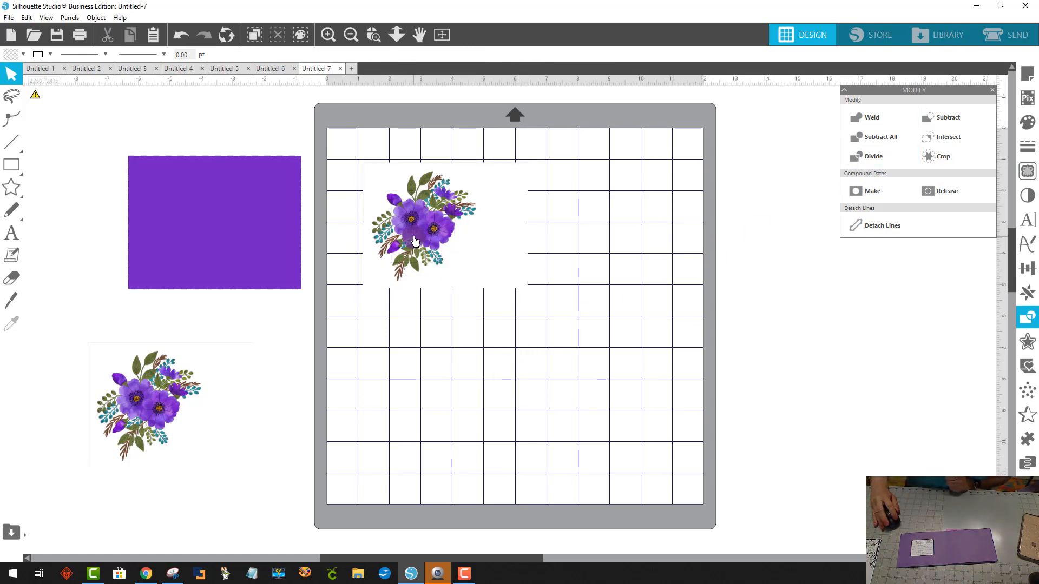
Step: Separate the divided pieces, moving the central floral rectangle below the panel and the middle frame to the panel's right
left_click_drag(415, 241, 479, 344)
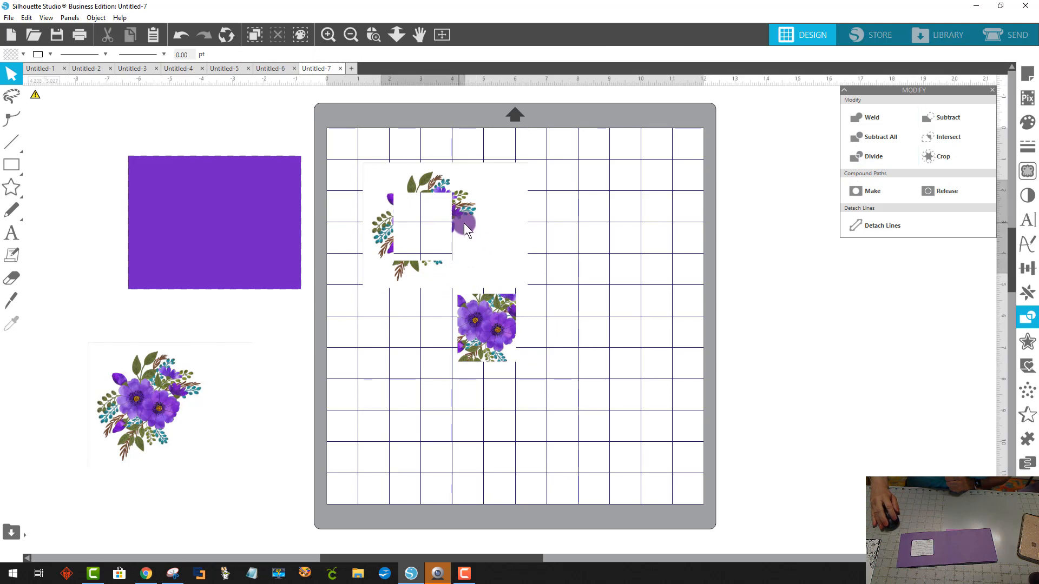
left_click_drag(460, 223, 608, 232)
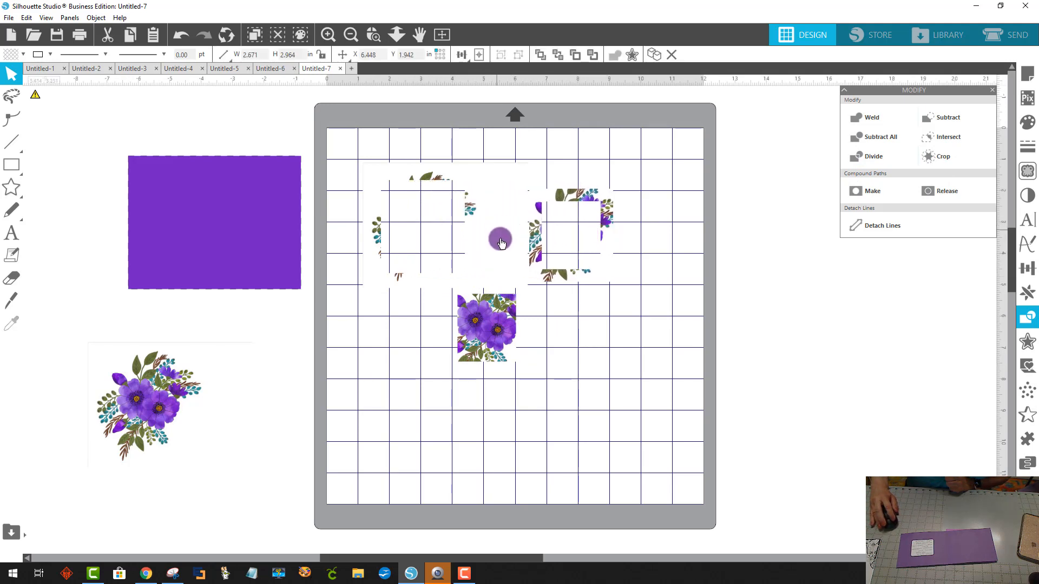
left_click(501, 242)
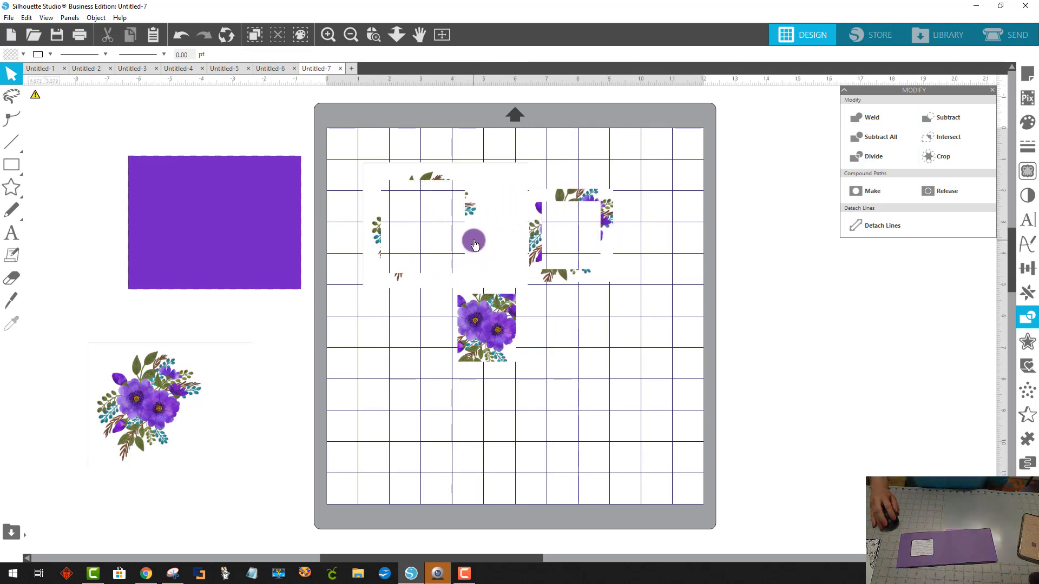
Step: Assemble the outer panel, the central floral rectangle and the middle frame on top of the purple card base
left_click_drag(475, 244, 243, 239)
left_click(551, 215)
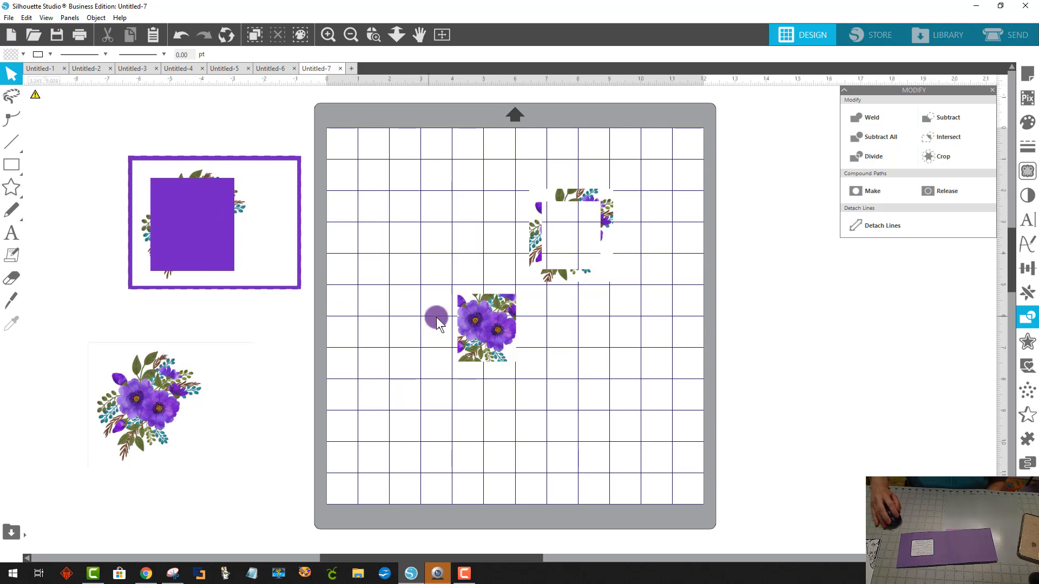
left_click_drag(470, 334, 190, 227)
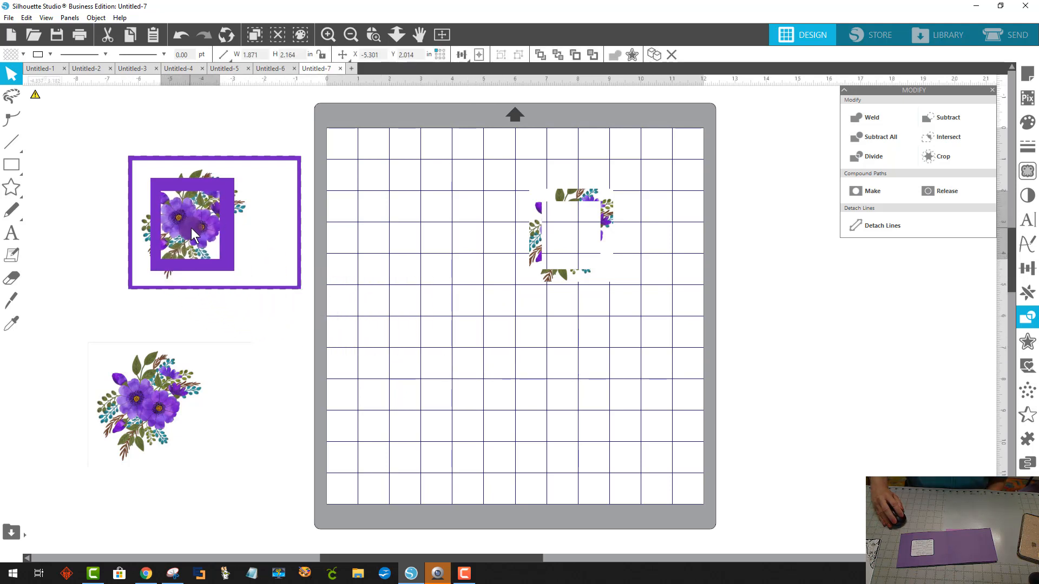
left_click(456, 271)
left_click_drag(528, 245, 155, 228)
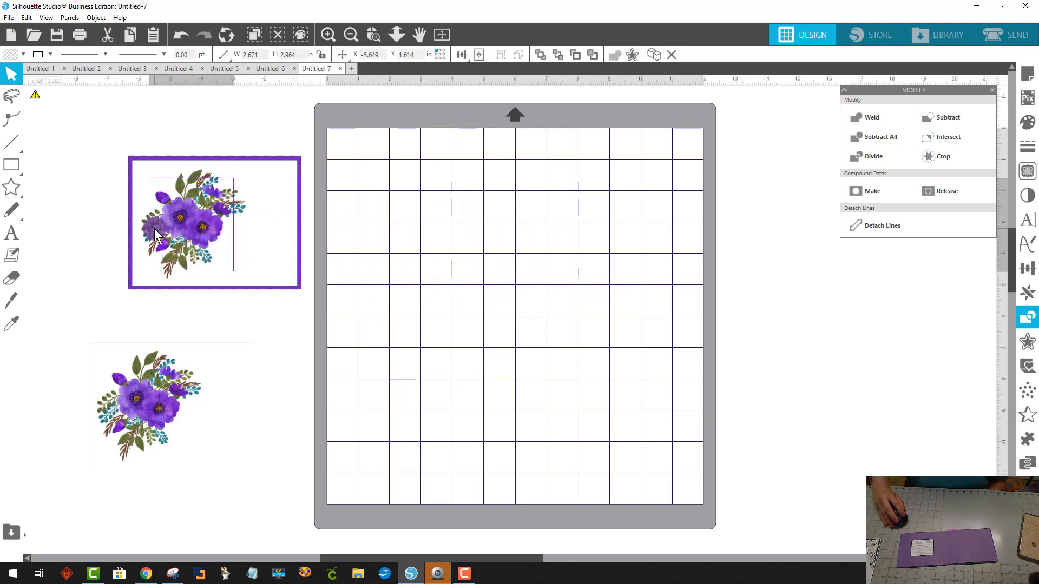
Step: Move the middle frame off the purple base onto the mat, and return it to its place around the central flowers
left_click(181, 237)
left_click_drag(184, 232, 667, 208)
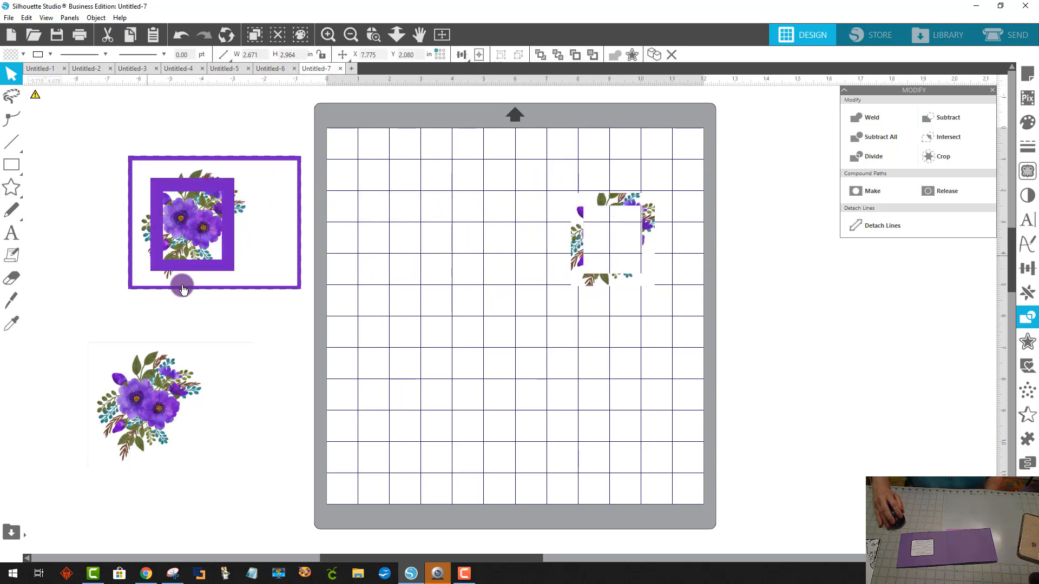
left_click(197, 159)
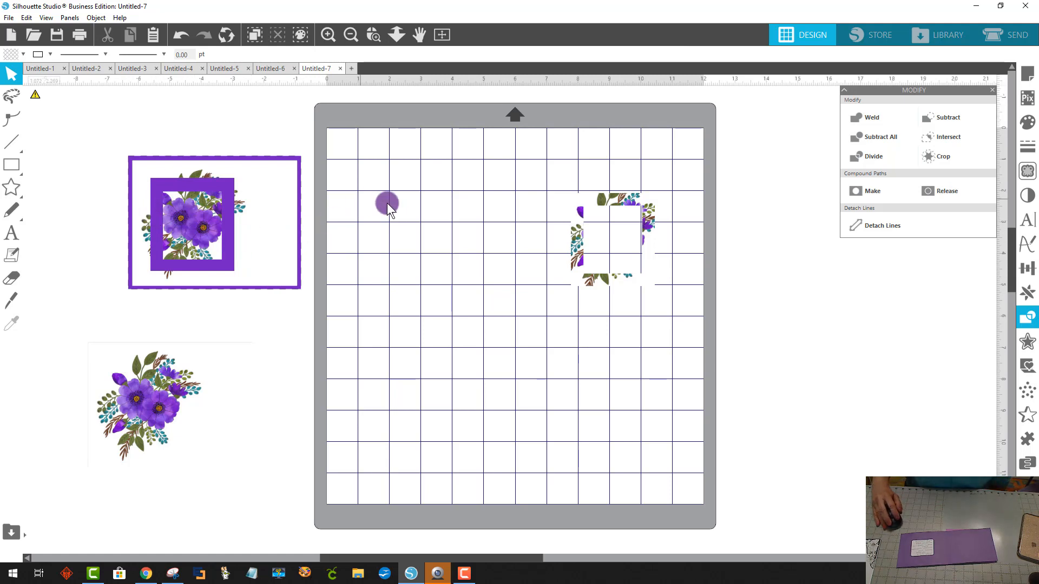
left_click_drag(610, 250, 155, 233)
left_click(488, 274)
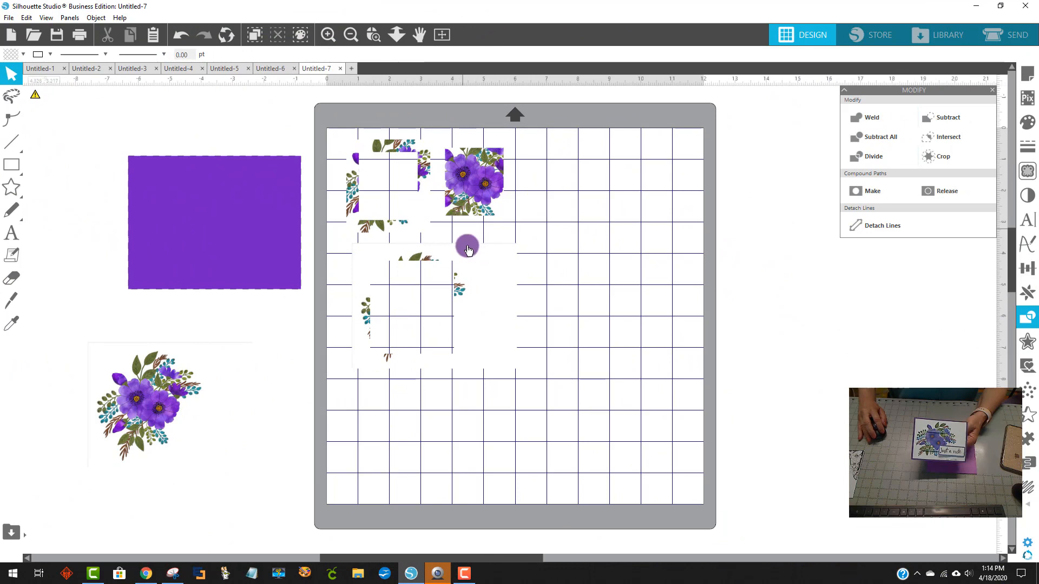
Step: Nudge the outer panel slightly up and the central floral rectangle and middle frame slightly right and down on the mat
left_click_drag(467, 266, 463, 258)
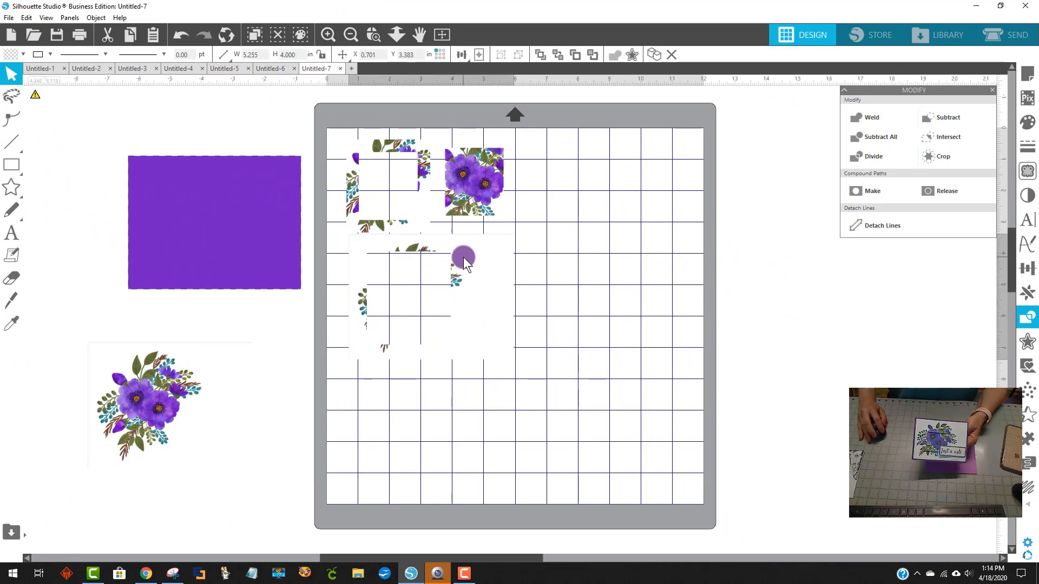
left_click(474, 229)
left_click_drag(476, 214, 484, 220)
left_click_drag(419, 204, 428, 210)
left_click(834, 203)
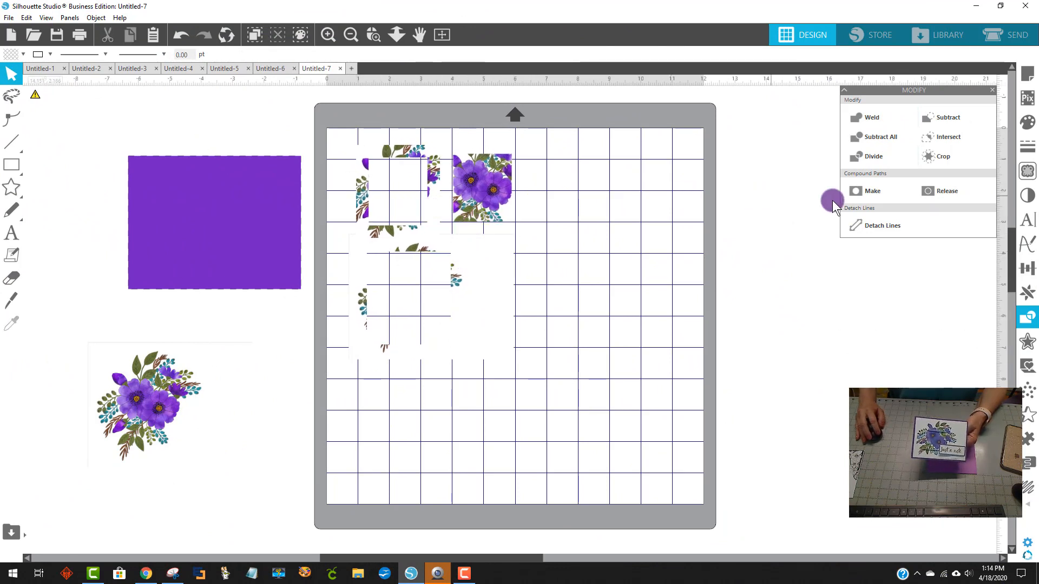
Step: Set the page's media size to Letter, 8.5 by 11 in
left_click(1015, 74)
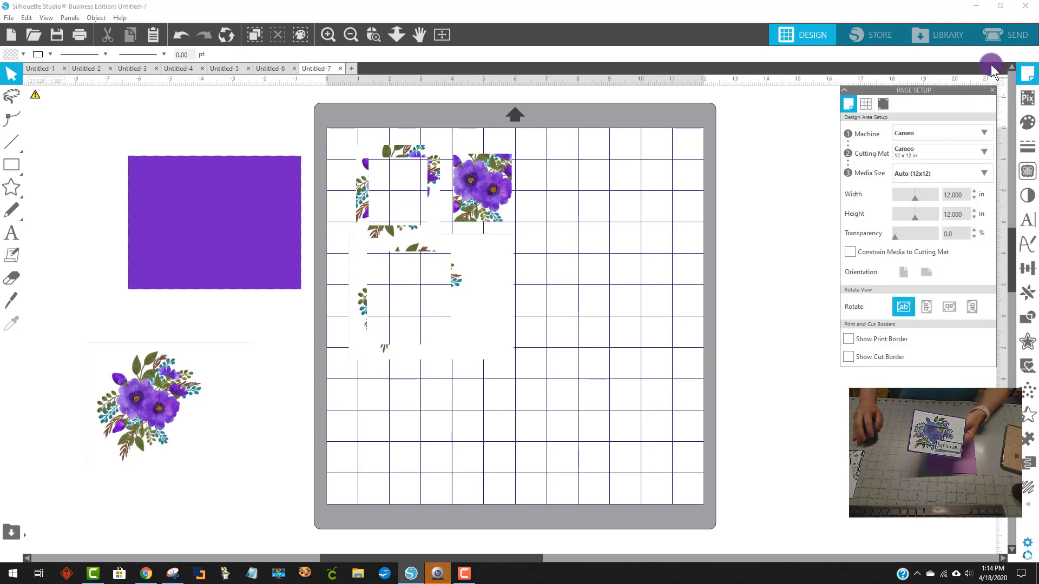
left_click(876, 103)
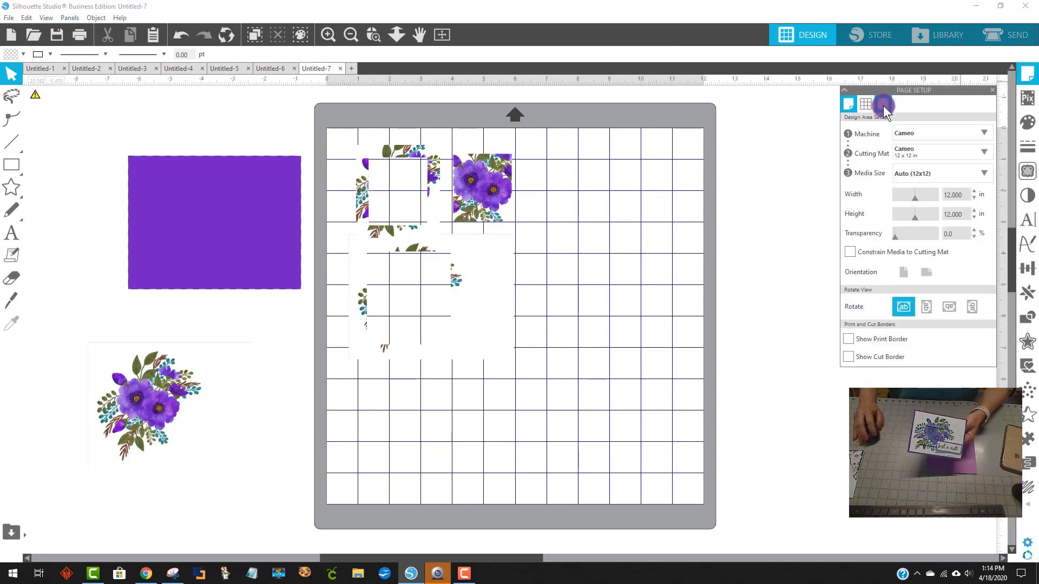
left_click(850, 106)
left_click(839, 184)
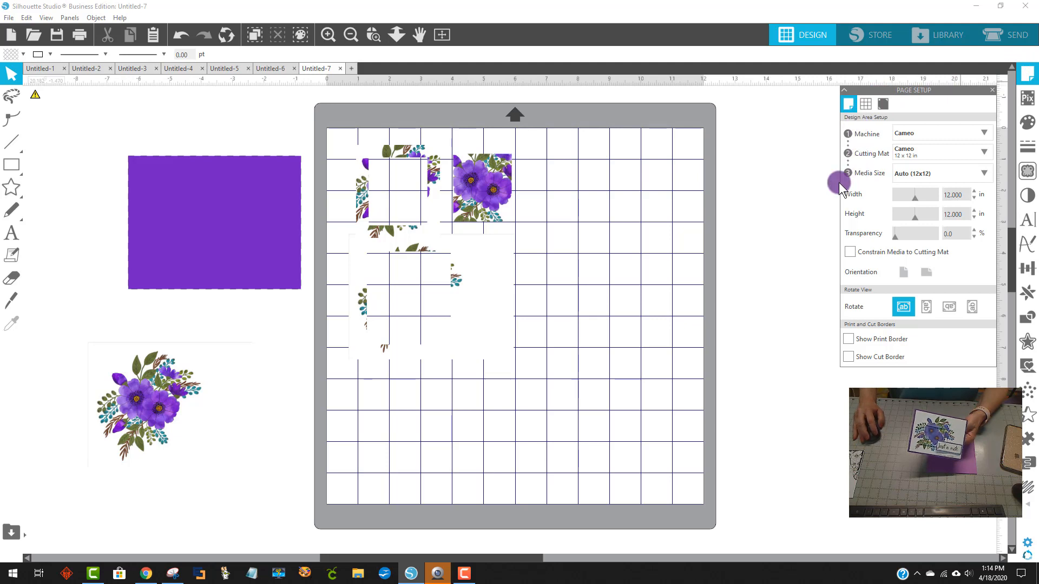
left_click(948, 177)
left_click(927, 254)
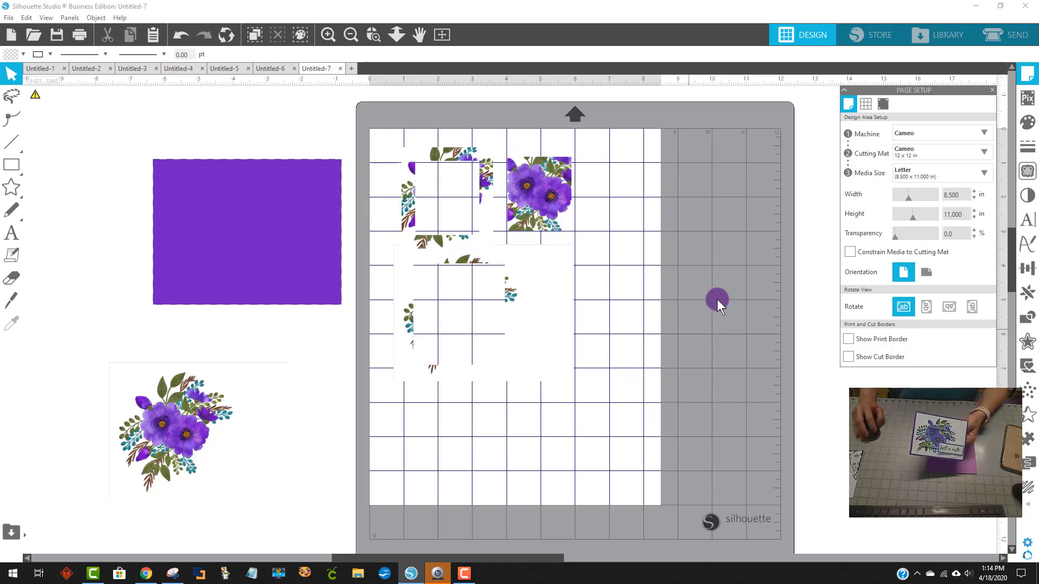
Step: Turn on registration marks and move the outer panel, central floral rectangle and middle frame inside the printable area between them
left_click(886, 106)
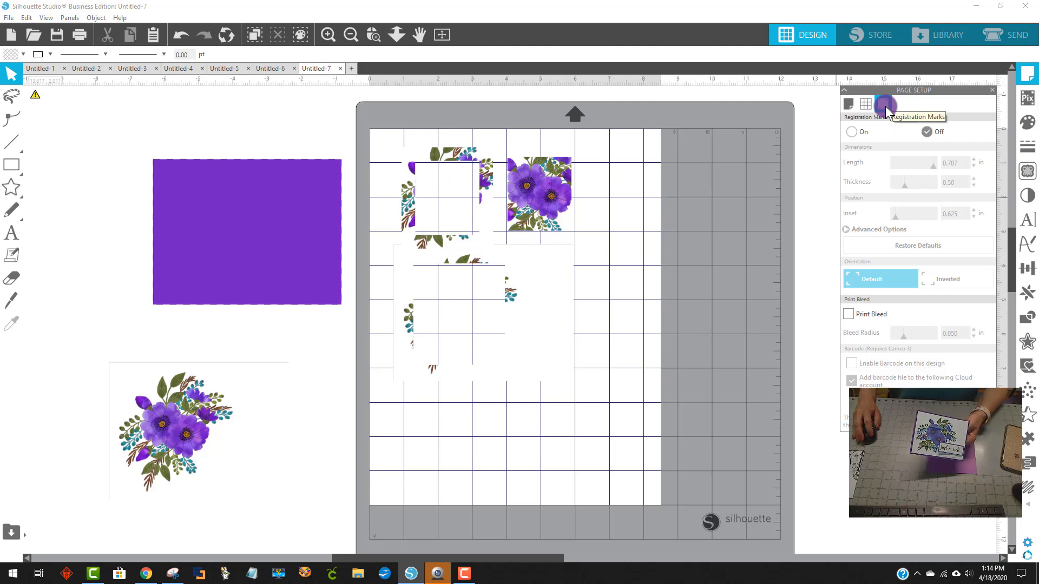
left_click(855, 134)
left_click_drag(521, 318, 553, 374)
left_click_drag(544, 217, 567, 230)
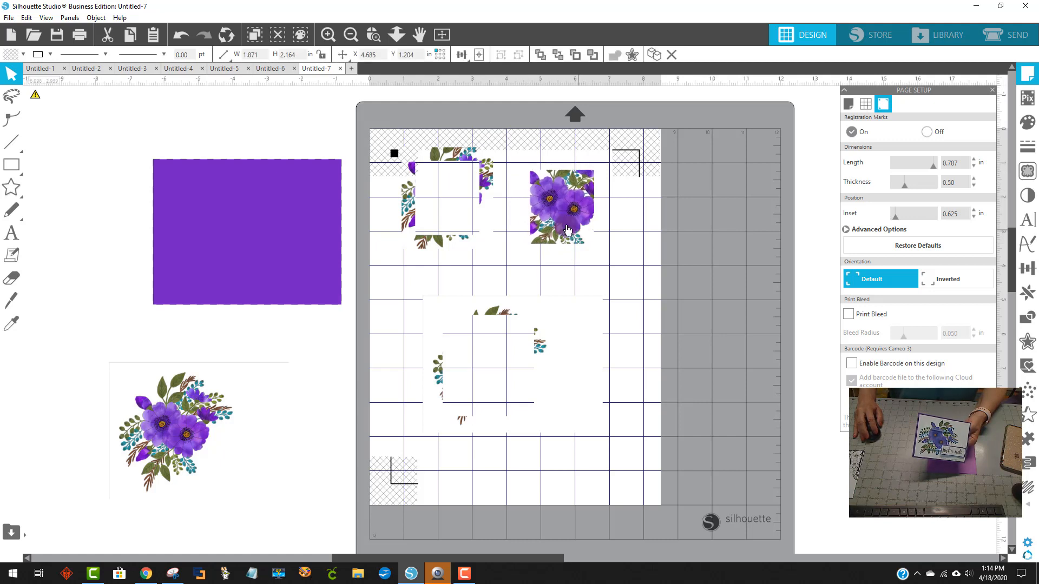
left_click_drag(492, 216, 515, 229)
left_click(524, 228)
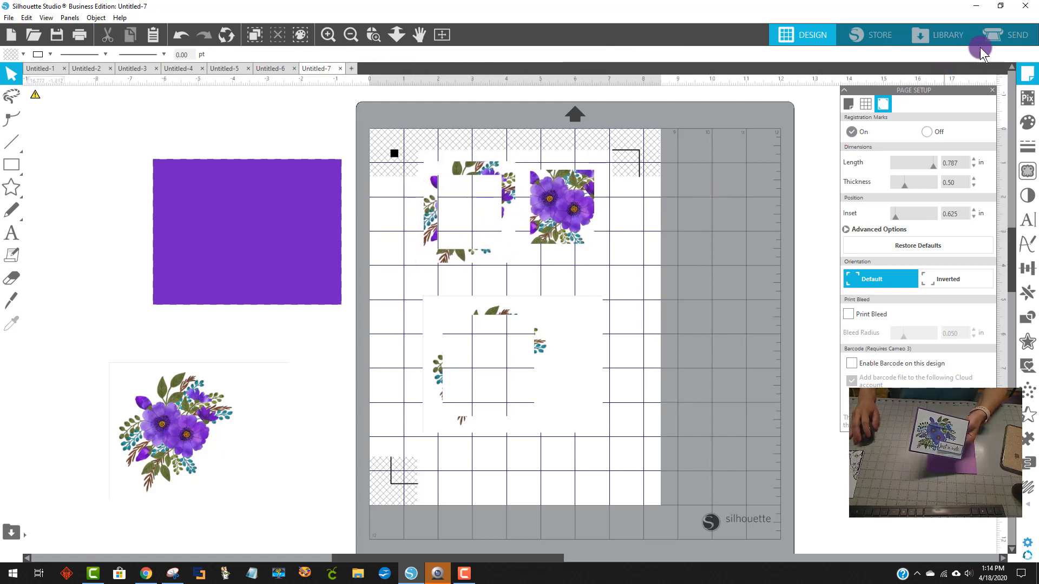
Step: Set the outer panel, middle frame and central floral rectangle to Cut Edge in the send settings and return to the design view
left_click(999, 35)
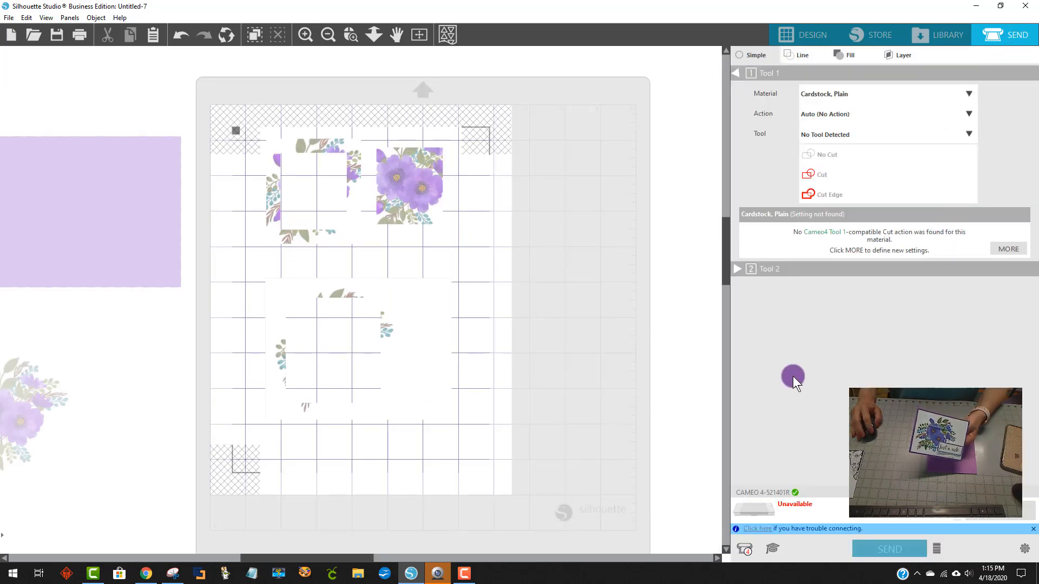
left_click(181, 42)
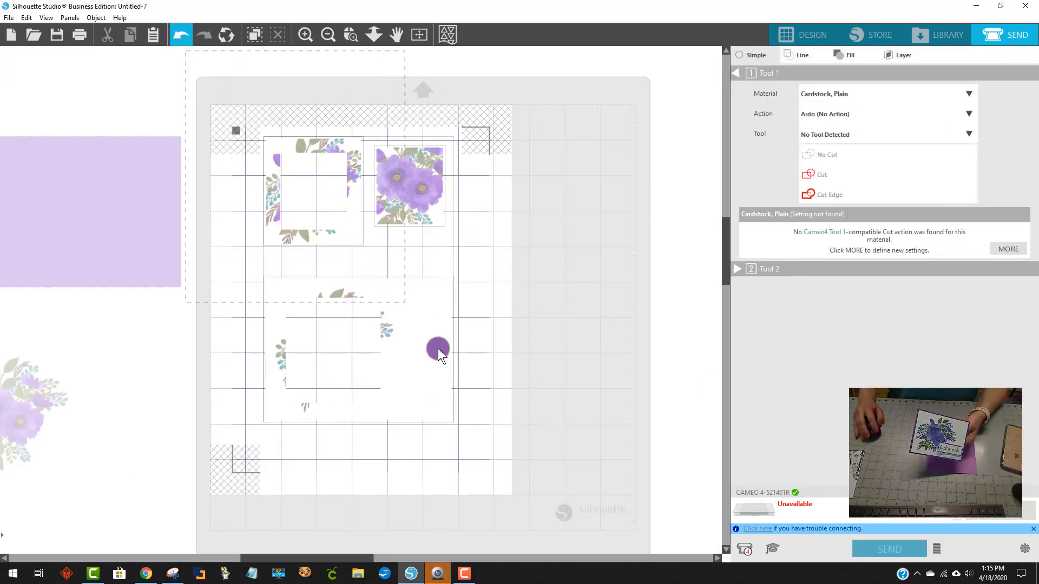
left_click(834, 196)
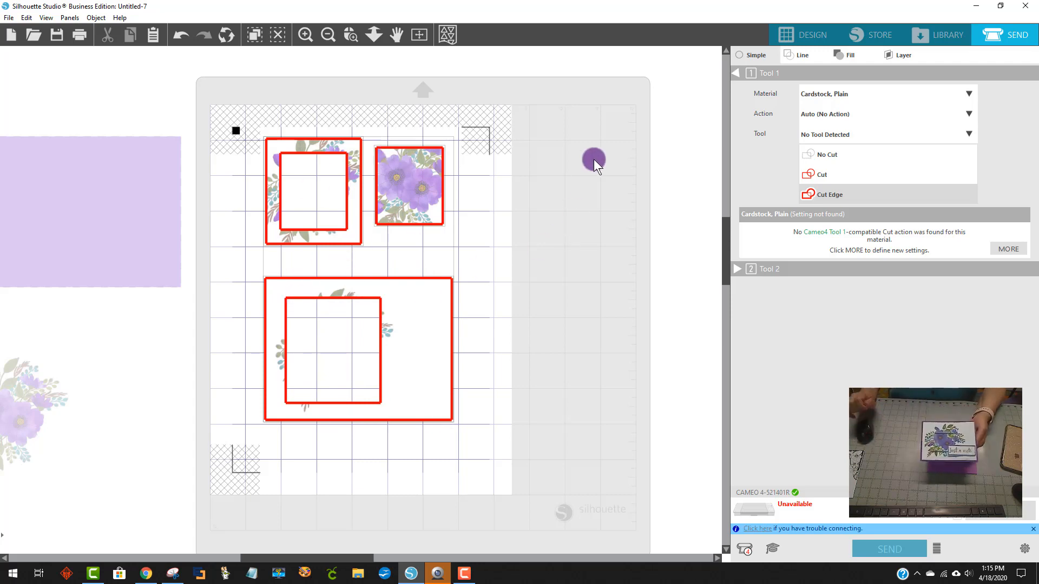
left_click(789, 34)
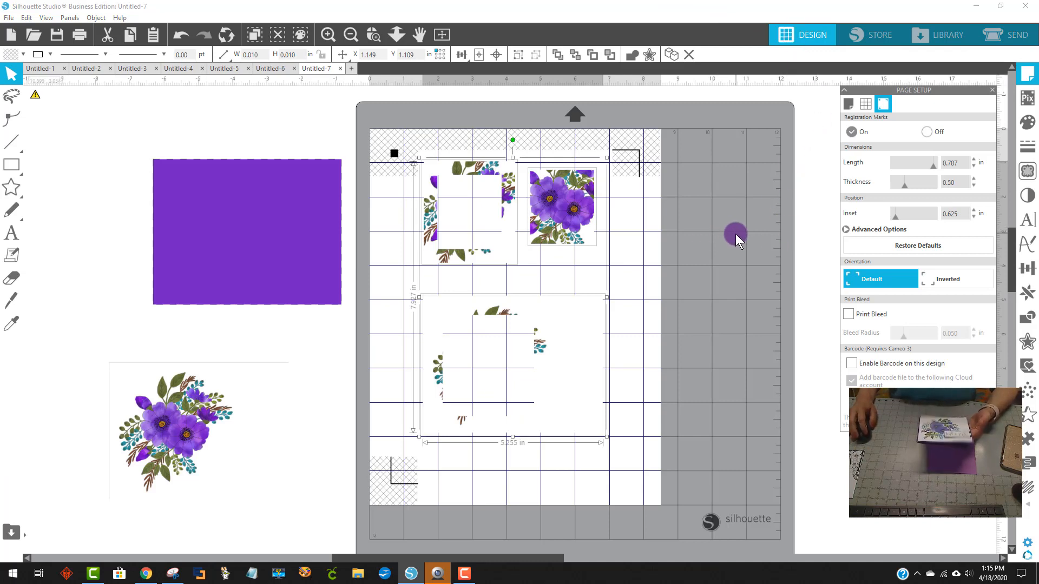
Step: Start saving the three floral pieces as a selection in Downloads under the file name "purple flowers for cricut"
left_click_drag(380, 124, 631, 471)
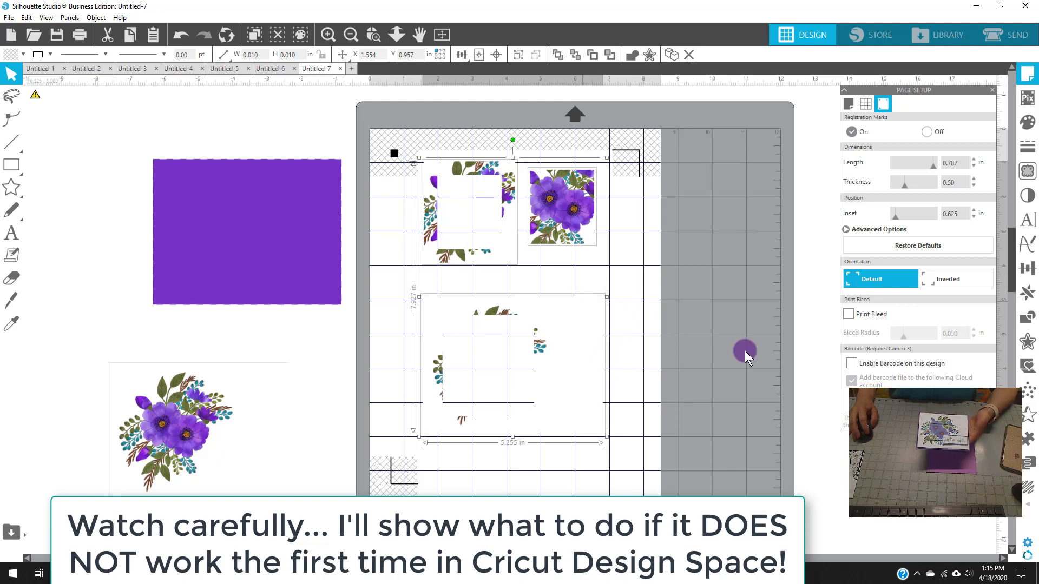
left_click(8, 18)
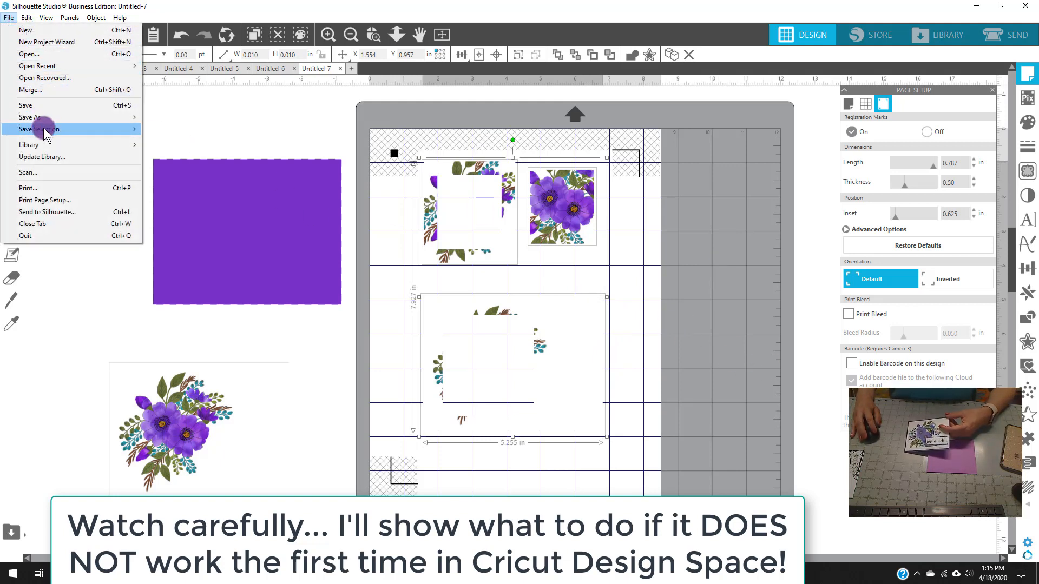
mouse_move(46, 134)
left_click(189, 129)
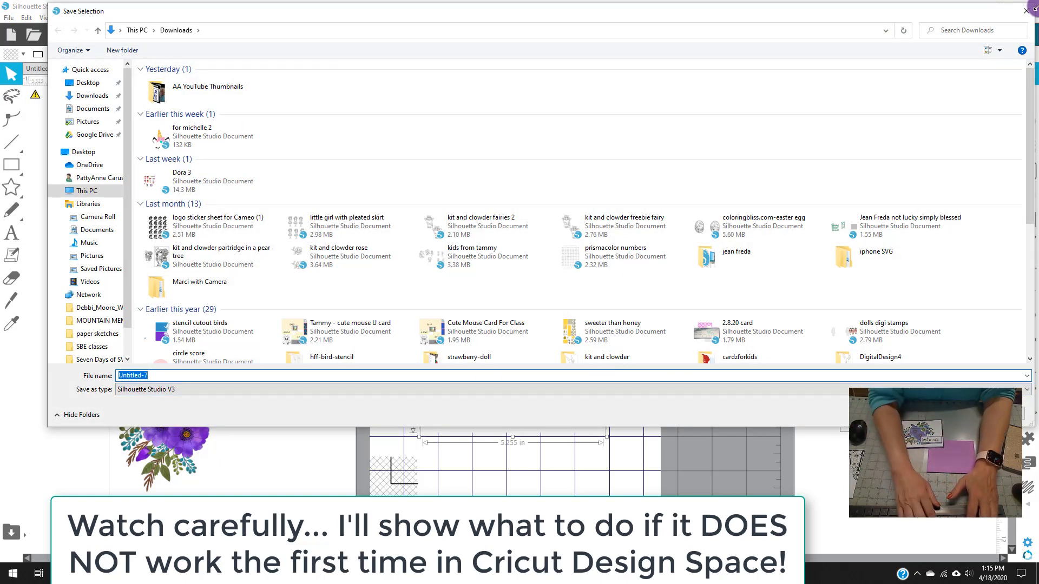
type("flowers")
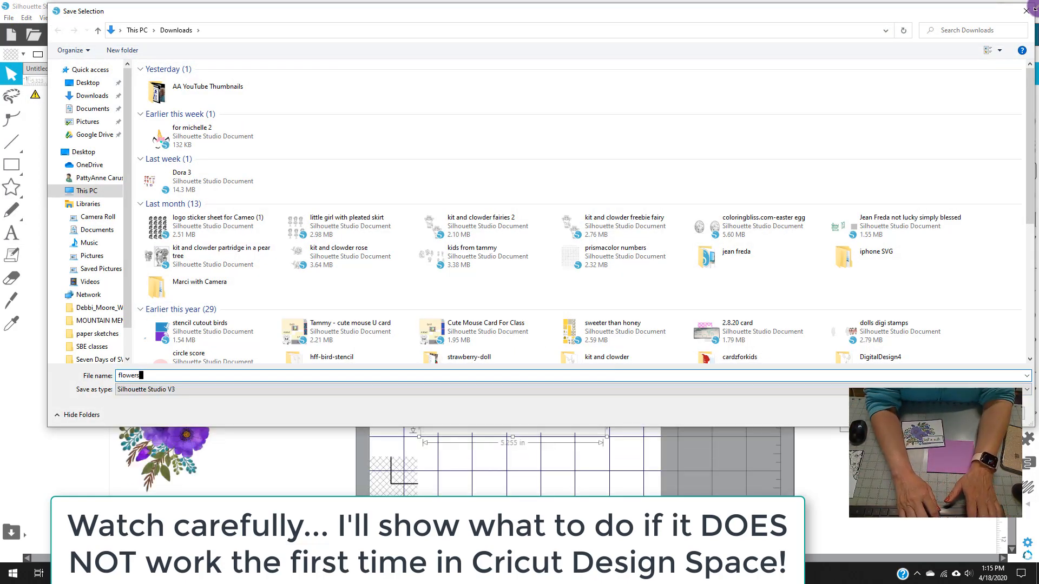
key("BackSpace")
key("BackSpace")
key("BackSpace")
key("BackSpace")
key("BackSpace")
key("BackSpace")
key("BackSpace")
type("pur")
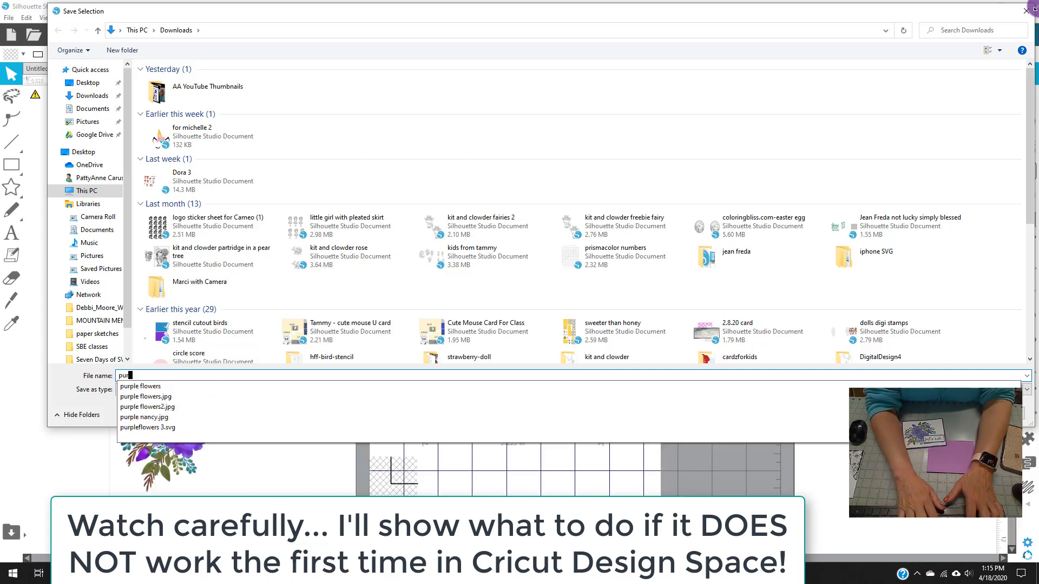
type("ple f")
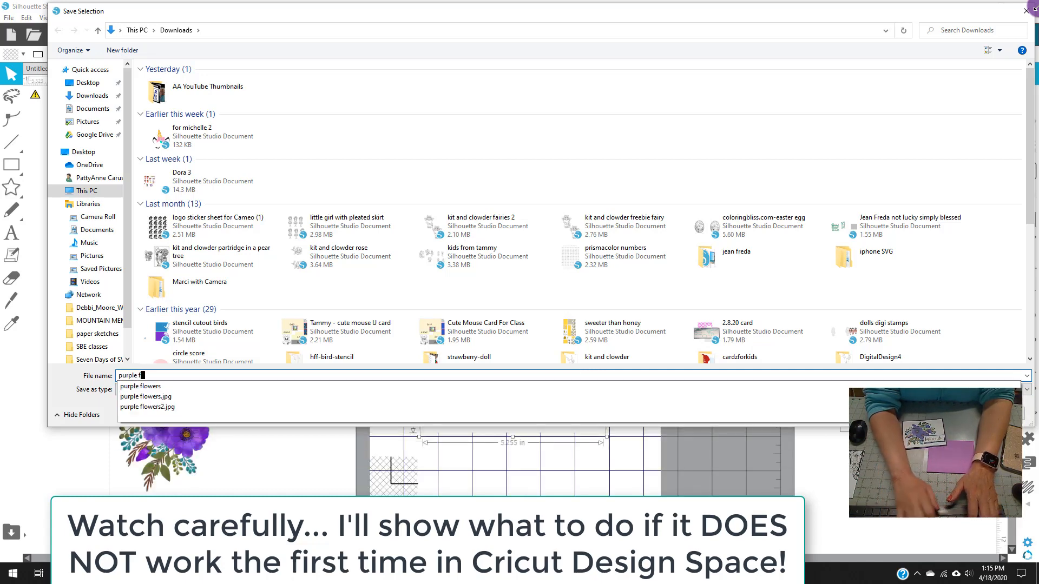
type("lowers for cri")
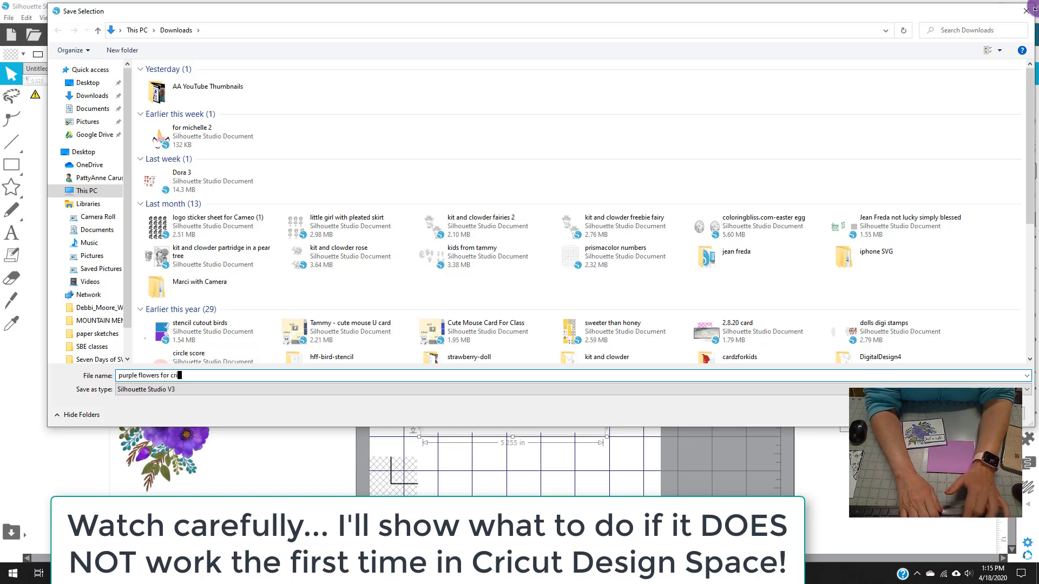
type("cut")
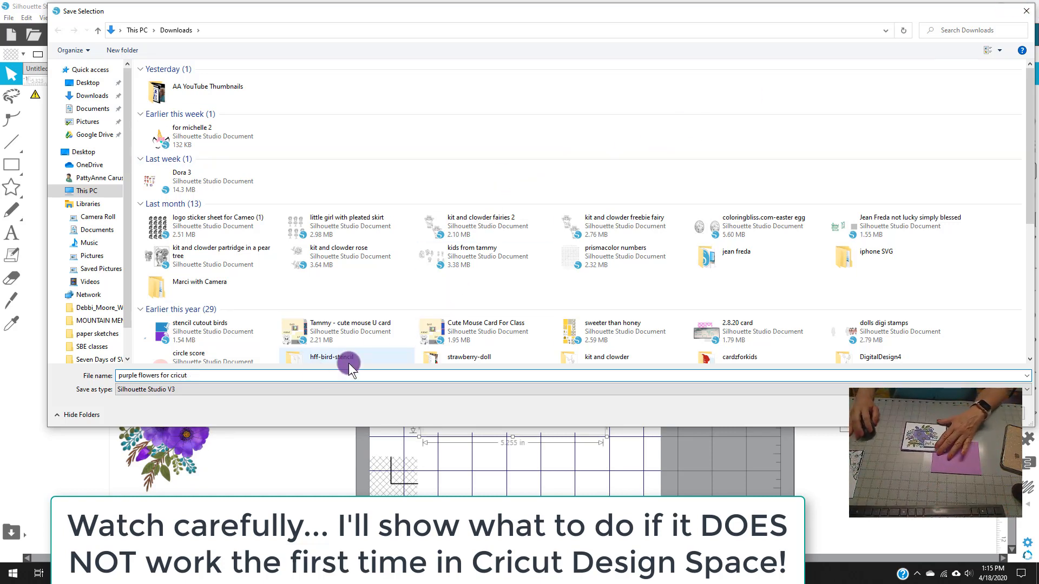
Step: Choose JPEG as the file type and export the selection as a bitmap at 150 dots per inch
left_click(192, 390)
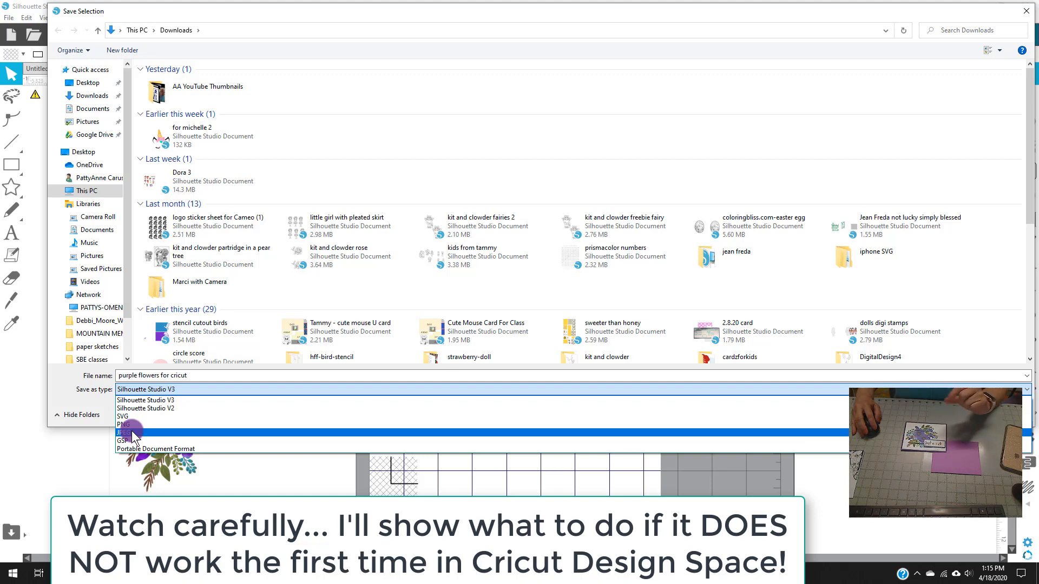
left_click(132, 432)
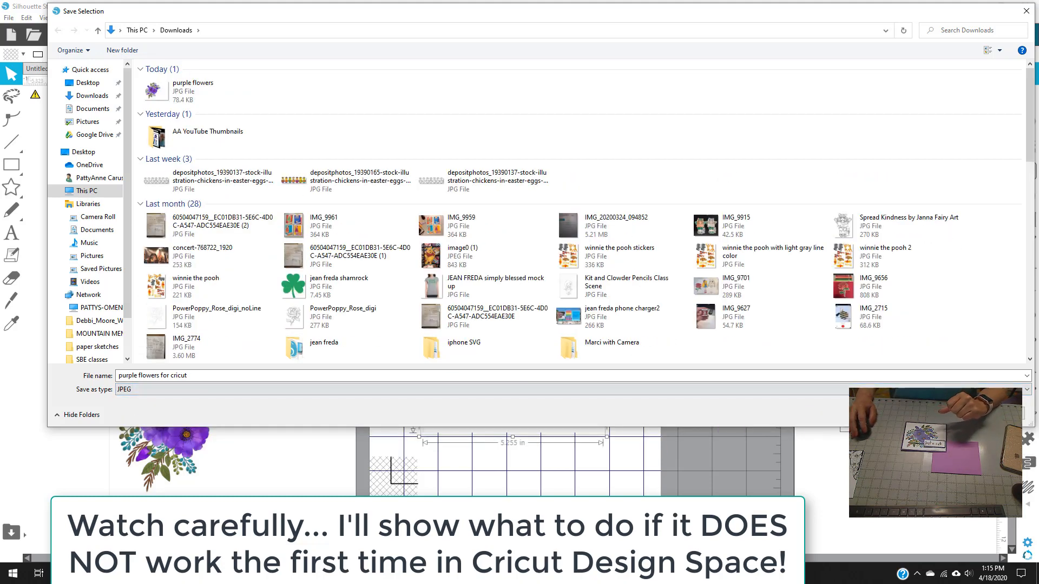
left_click(955, 414)
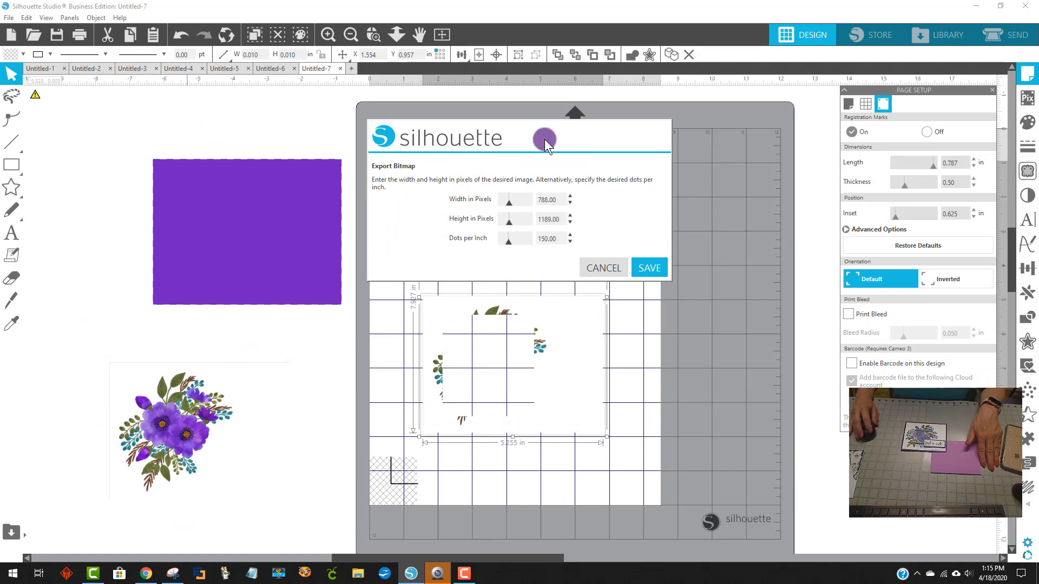
left_click(656, 273)
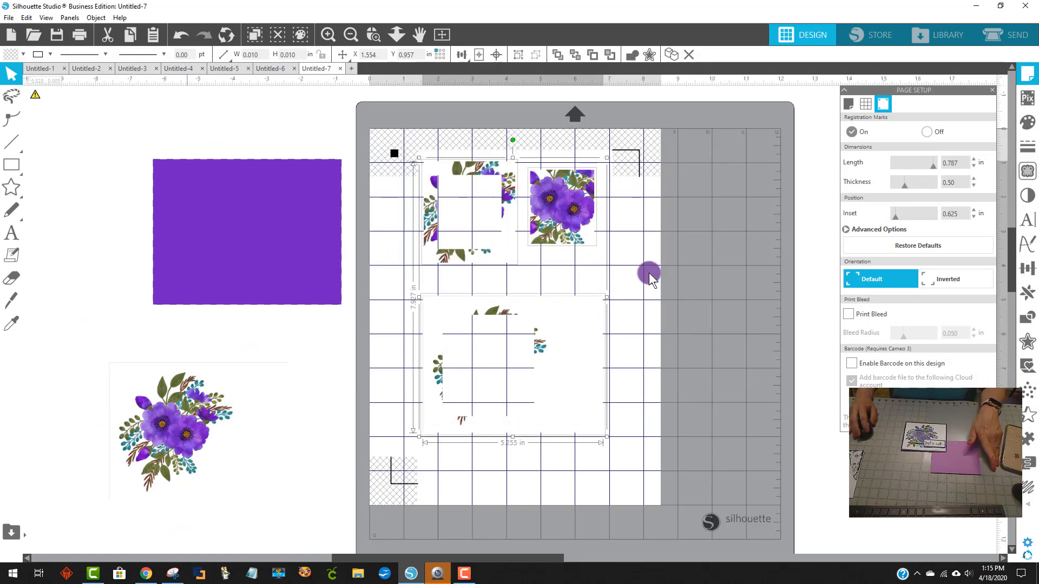
Step: Switch to Cricut Design Space, create a new project and begin an image upload
left_click(334, 575)
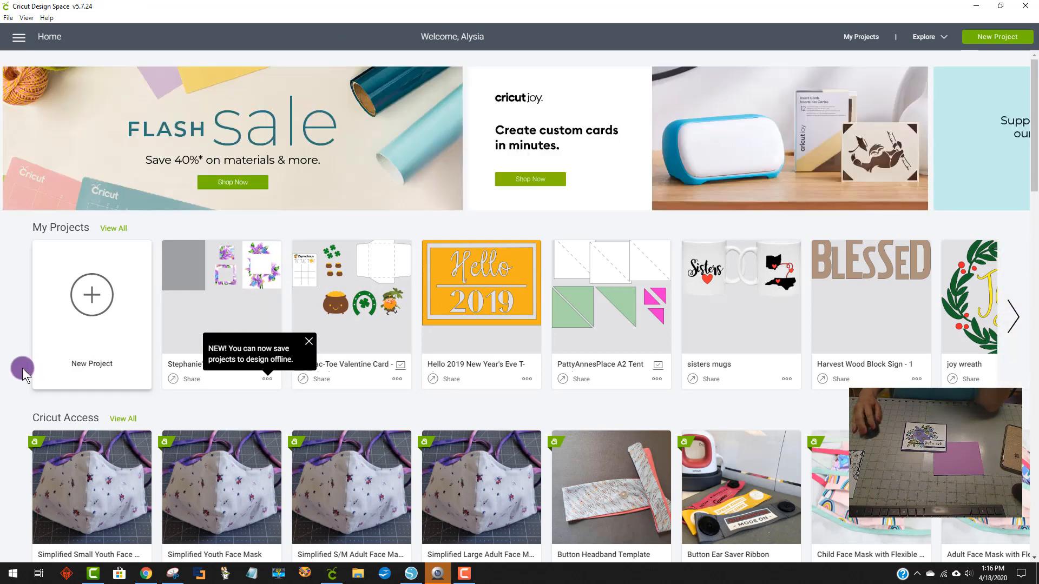
left_click(84, 297)
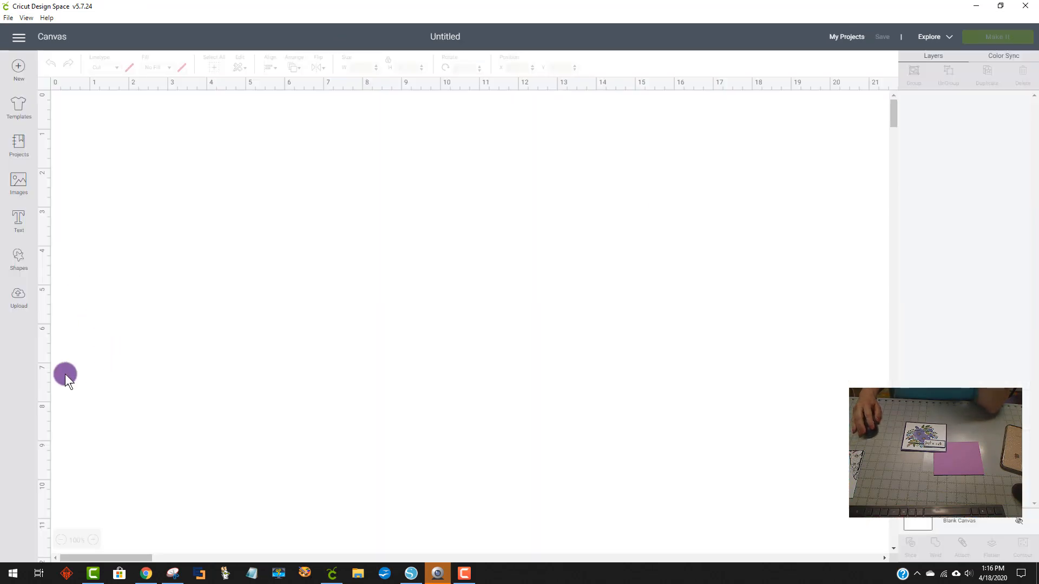
left_click(18, 296)
left_click(271, 267)
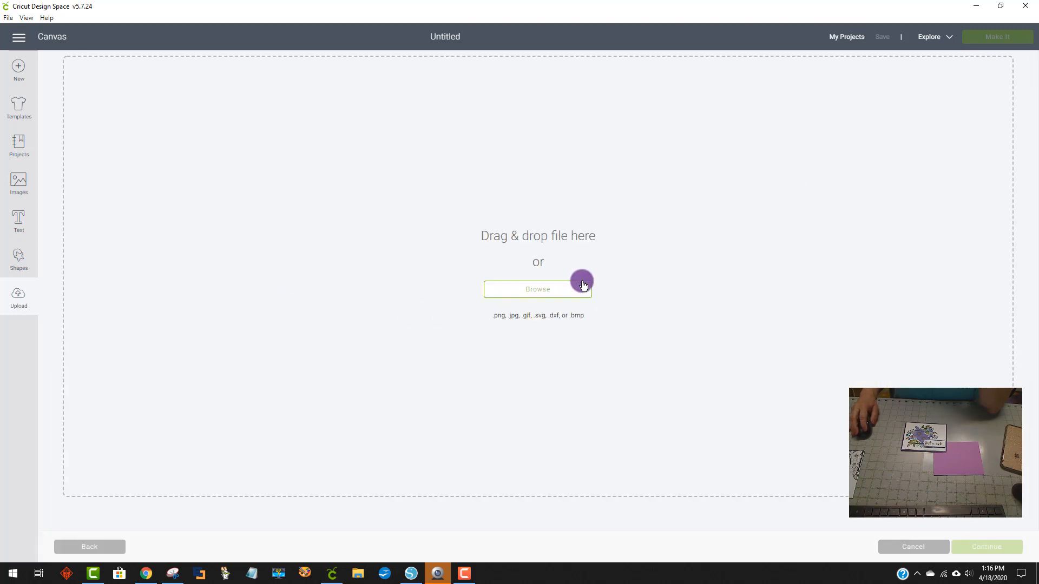
Step: Load the JPG file "purple flowers for cricut" from the Downloads folder for upload
left_click(551, 291)
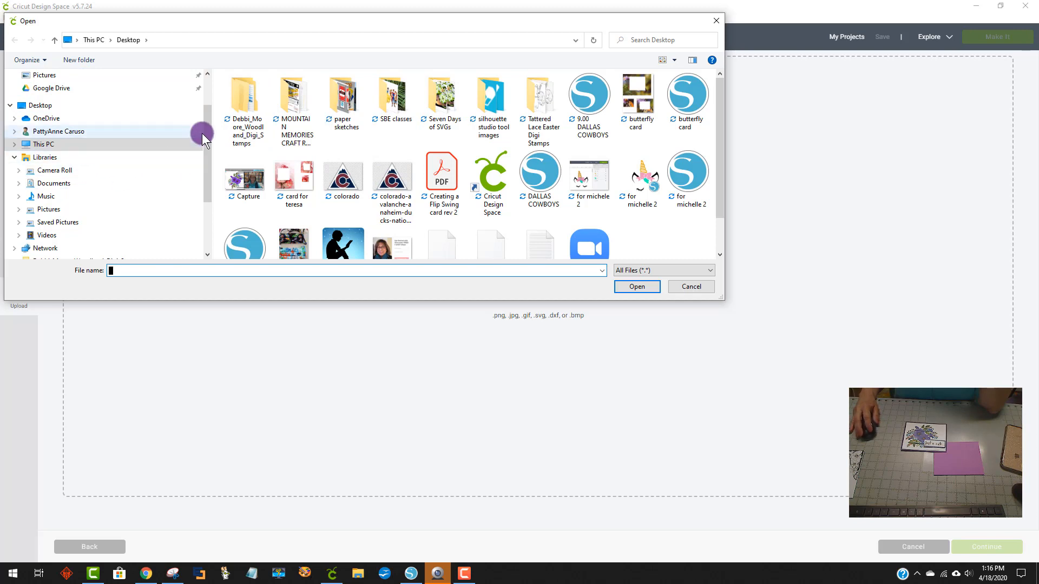
left_click_drag(205, 138, 211, 89)
left_click(76, 94)
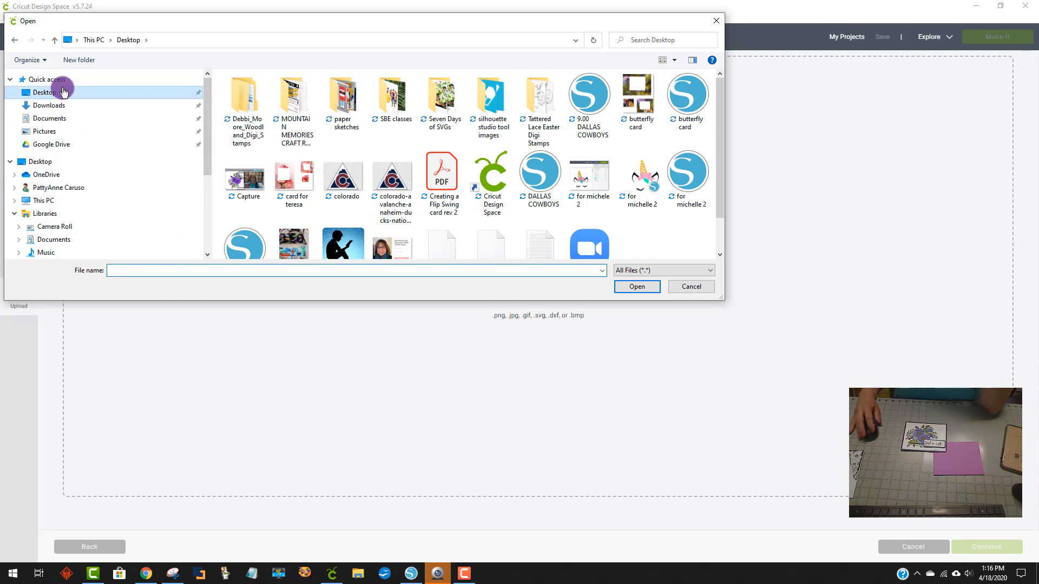
left_click(35, 106)
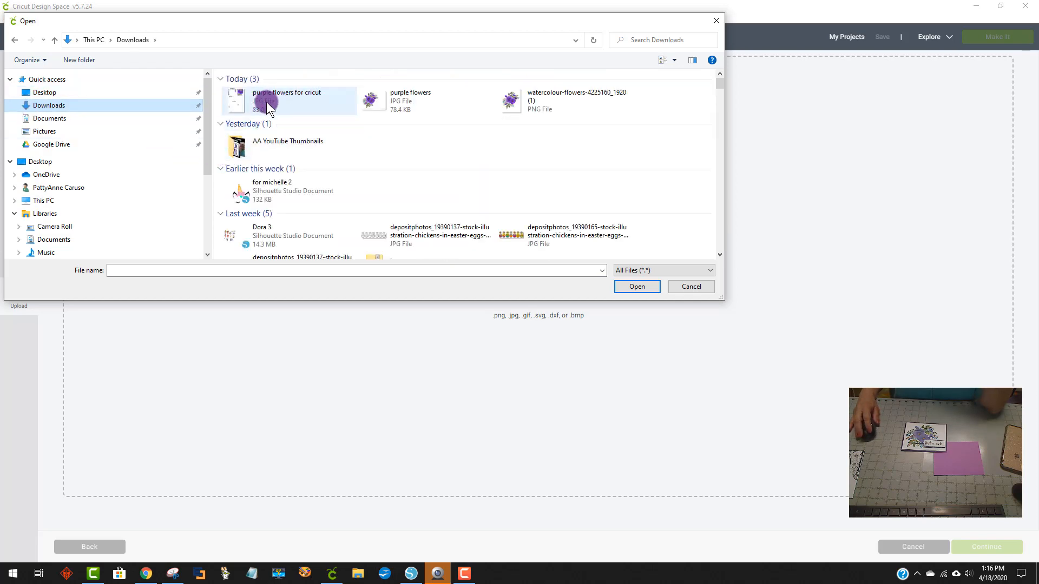
left_click(267, 102)
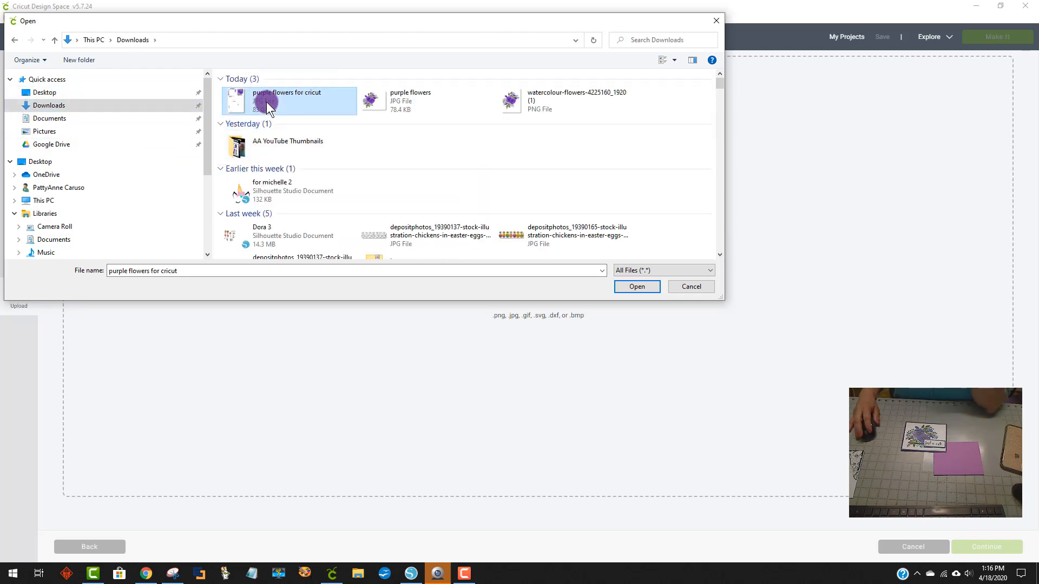
left_click(638, 284)
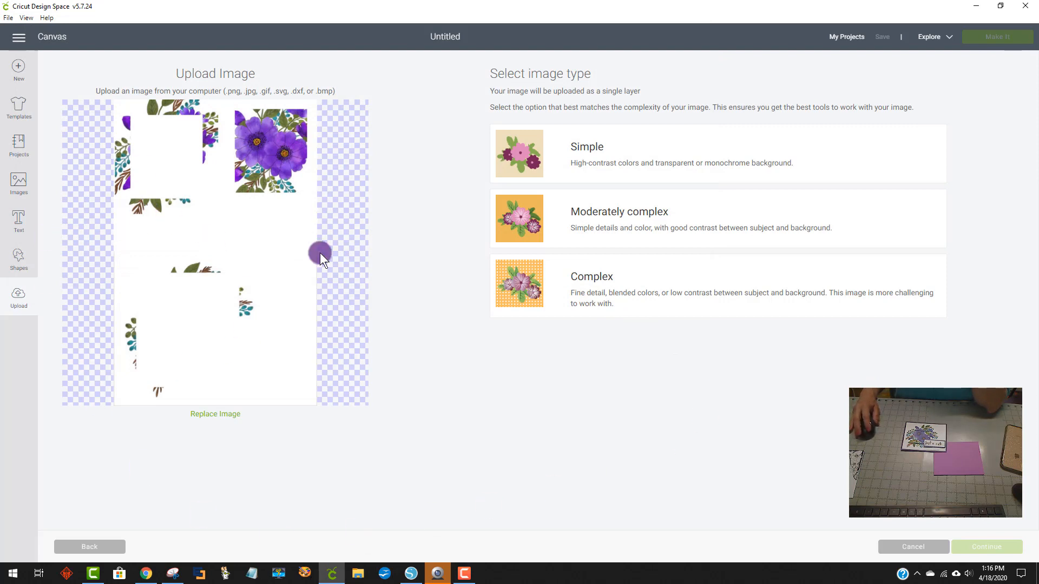
Step: Try to erase the white background around the upper floral pieces as a Complex image, and go back to the image type choice
left_click(706, 287)
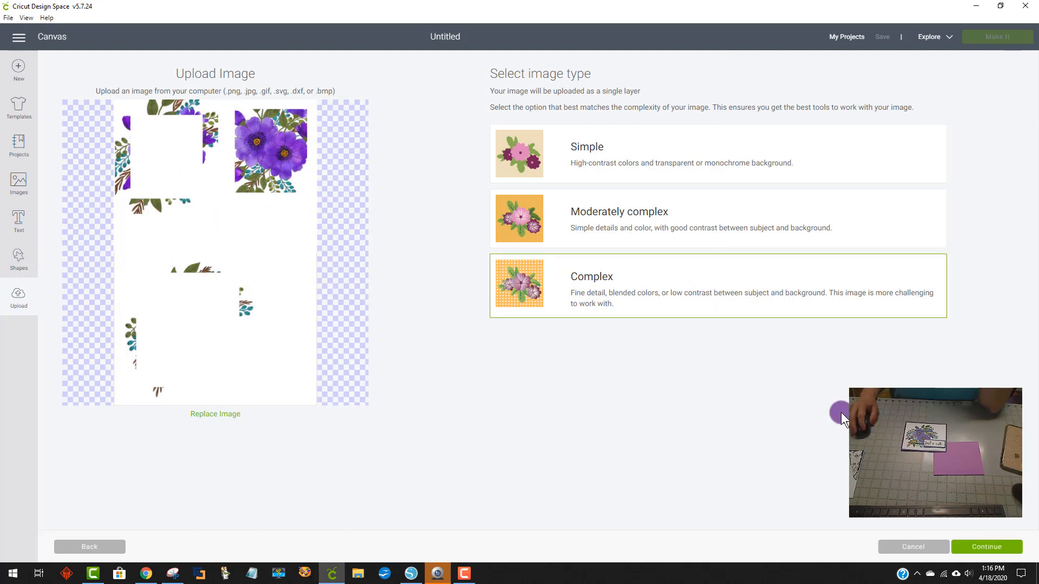
left_click(972, 548)
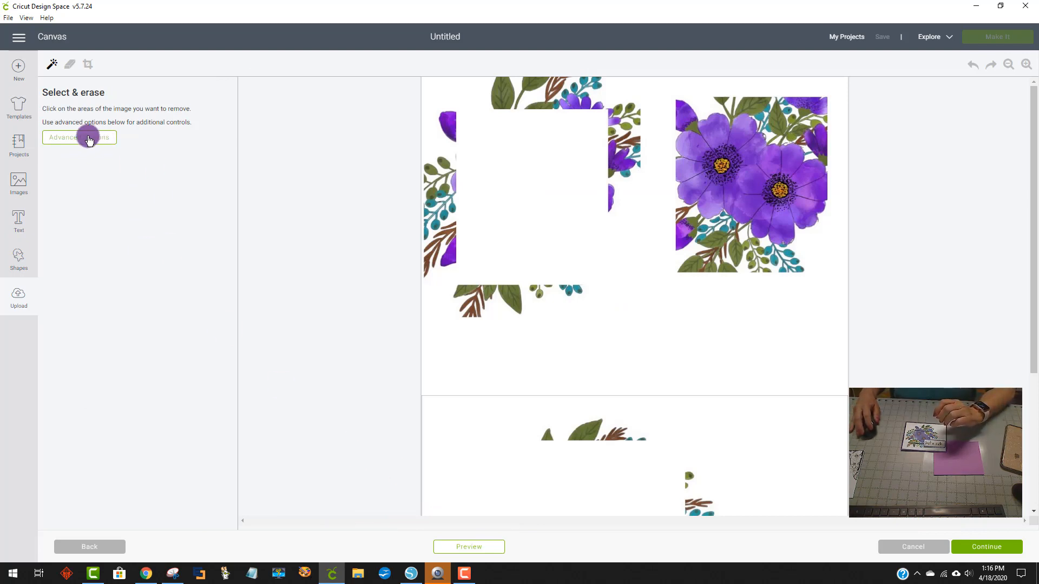
left_click(663, 354)
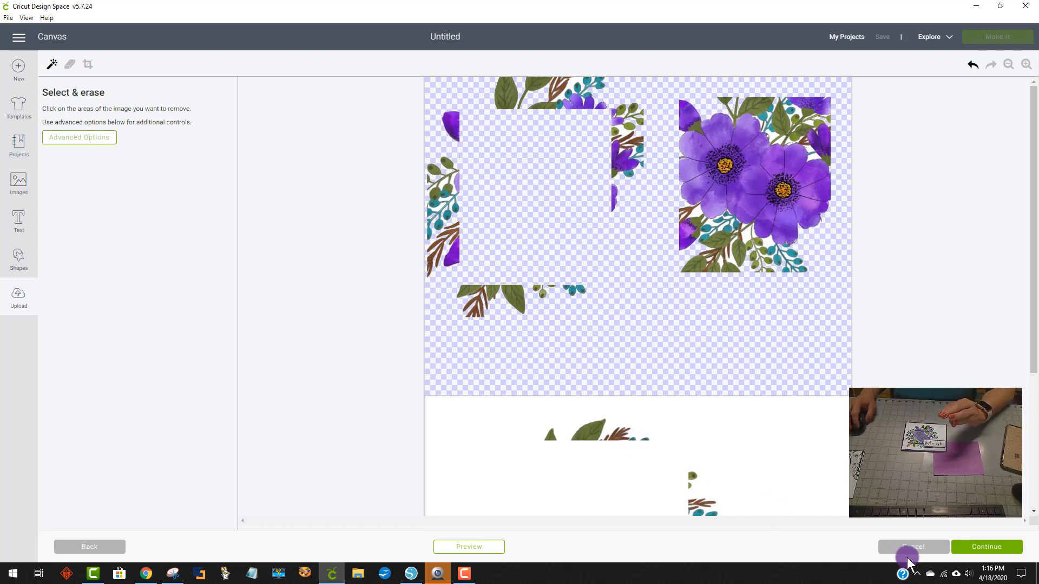
left_click(105, 548)
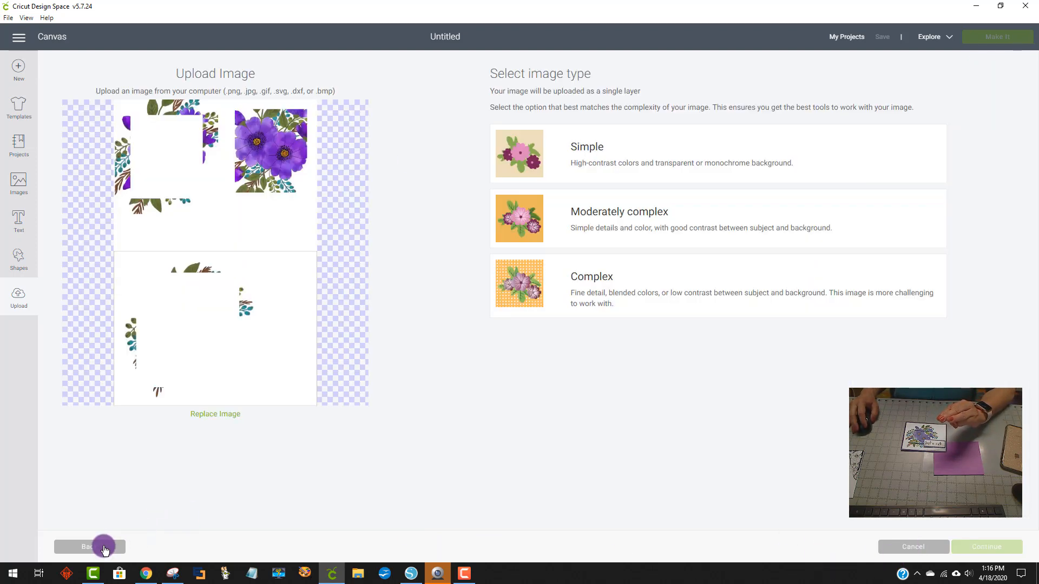
Step: Try to erase the white background around the upper pieces as a Complex image with color tolerance 8, and go back to the image type choice
left_click(643, 290)
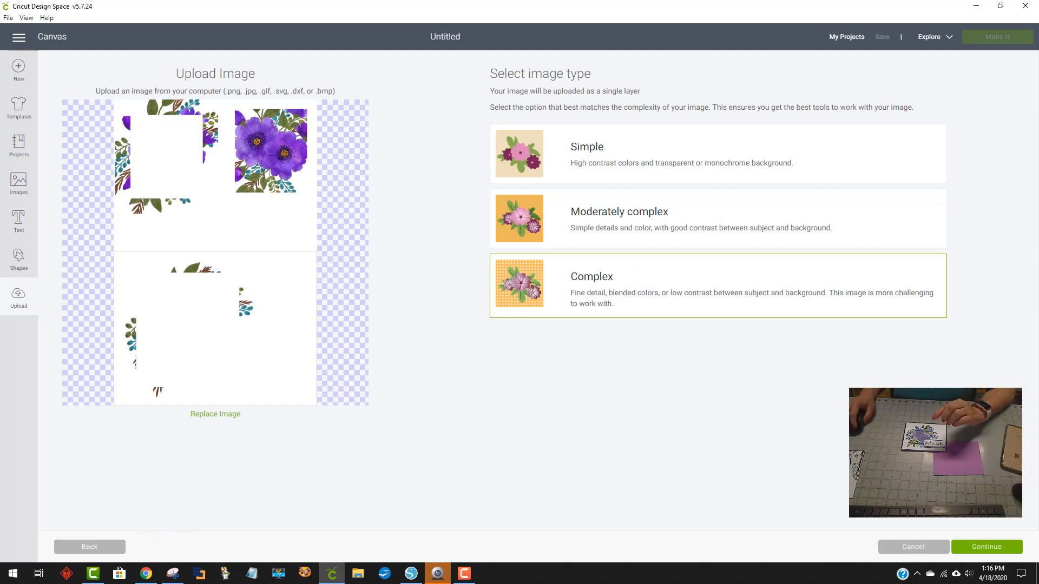
left_click(971, 548)
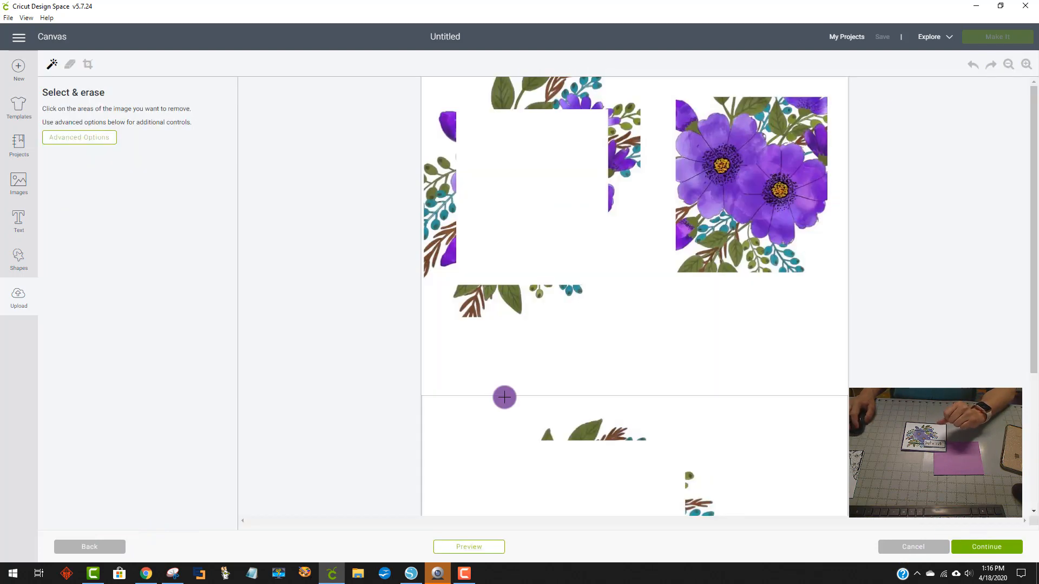
left_click(54, 66)
left_click(89, 142)
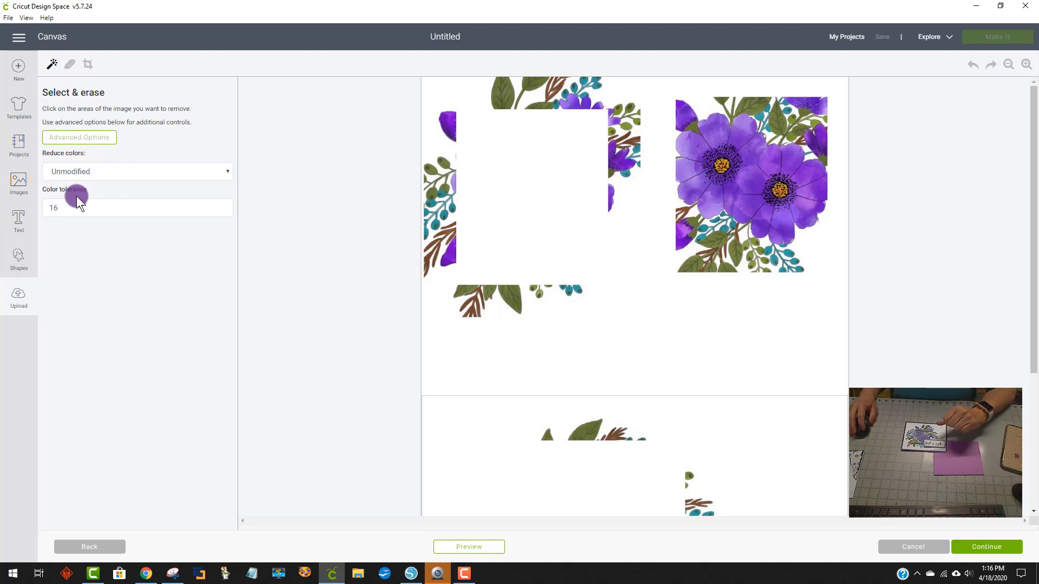
left_click_drag(67, 208, 43, 210)
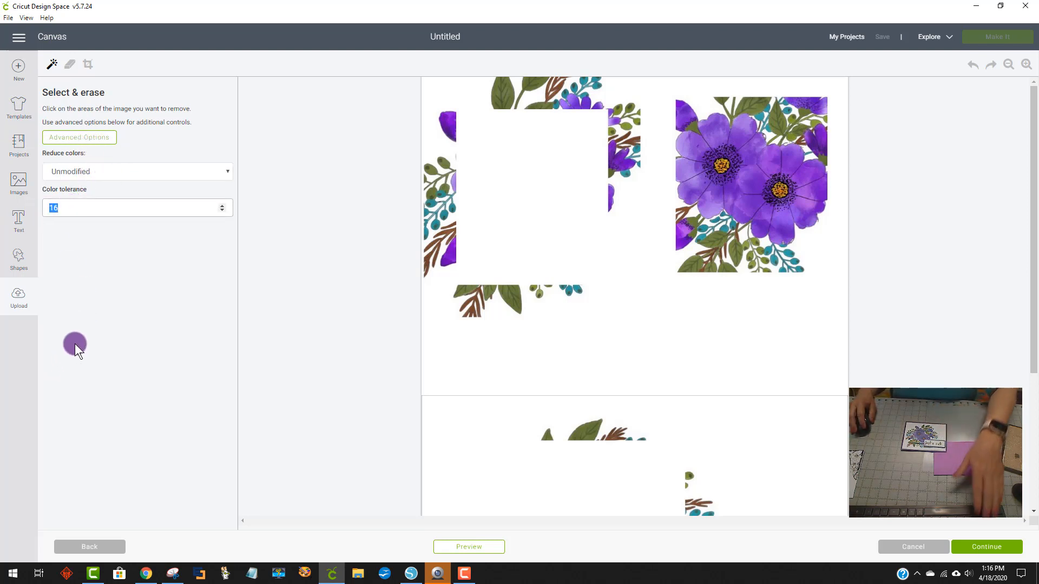
type("8")
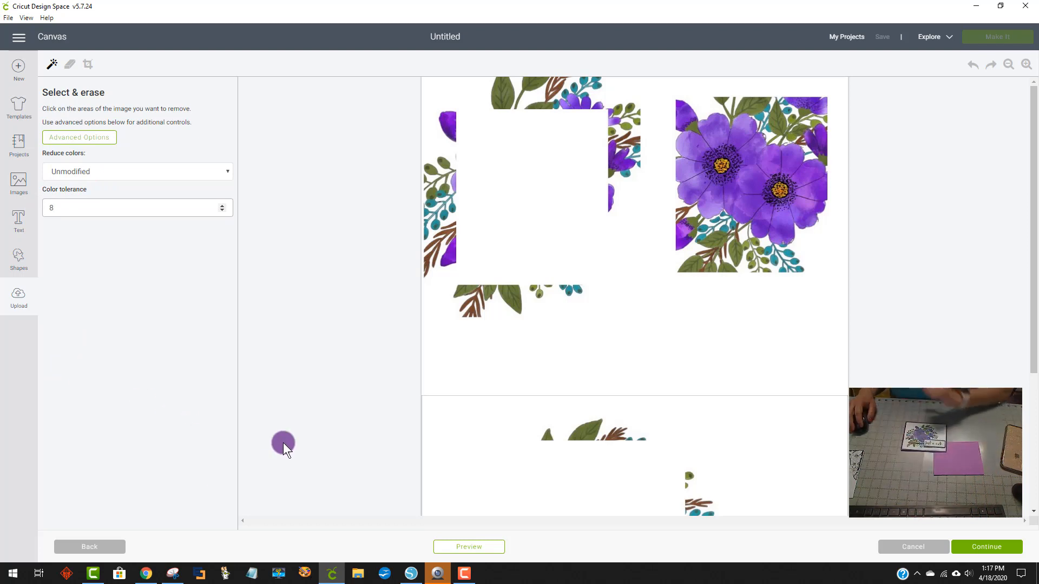
left_click(660, 356)
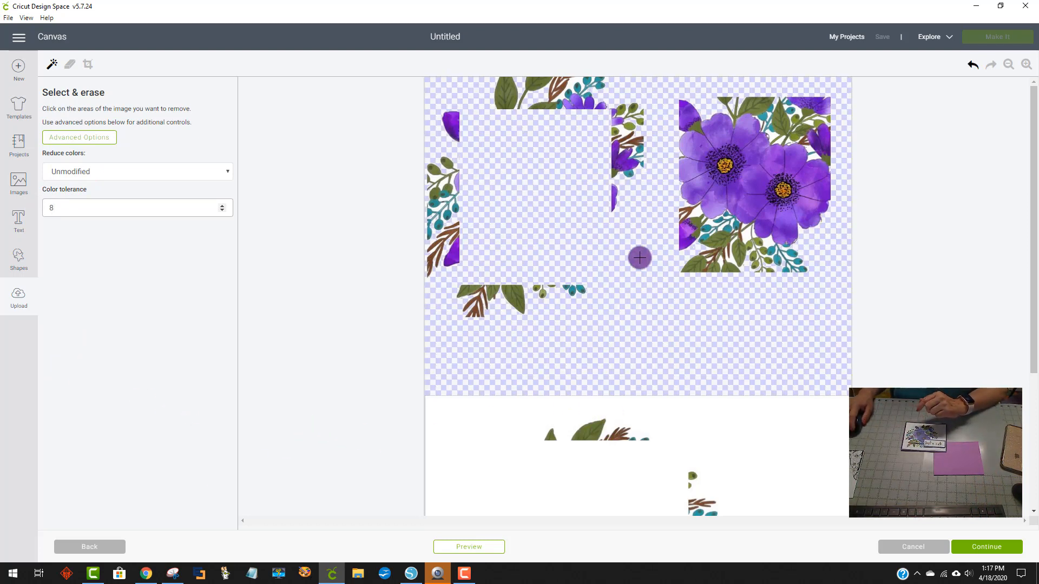
left_click(149, 212)
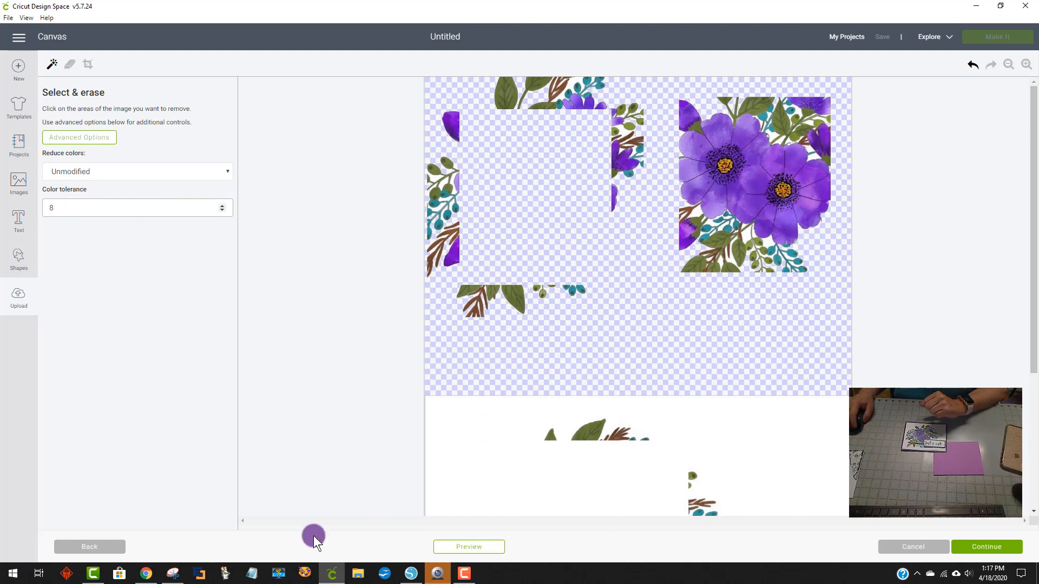
left_click(97, 551)
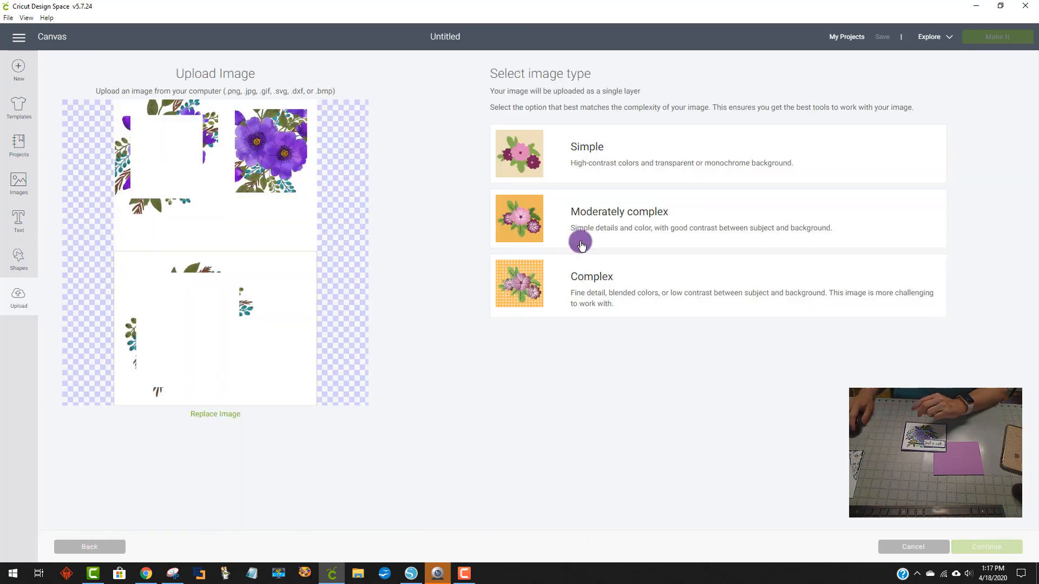
Step: Try to erase the white background around the upper and lower pieces as a Complex image with color tolerance 4, and cancel the upload
left_click(618, 293)
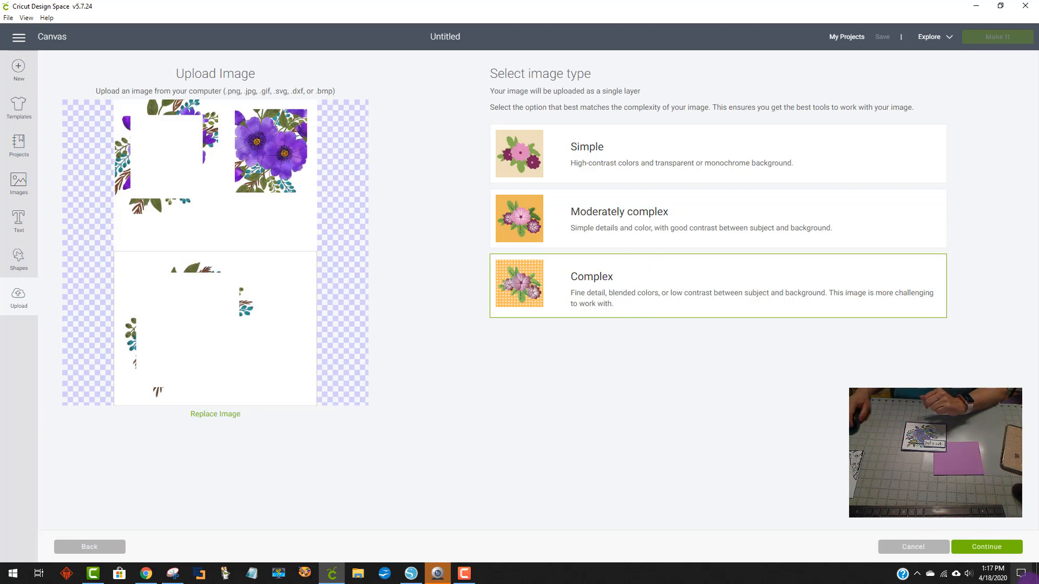
left_click(1003, 548)
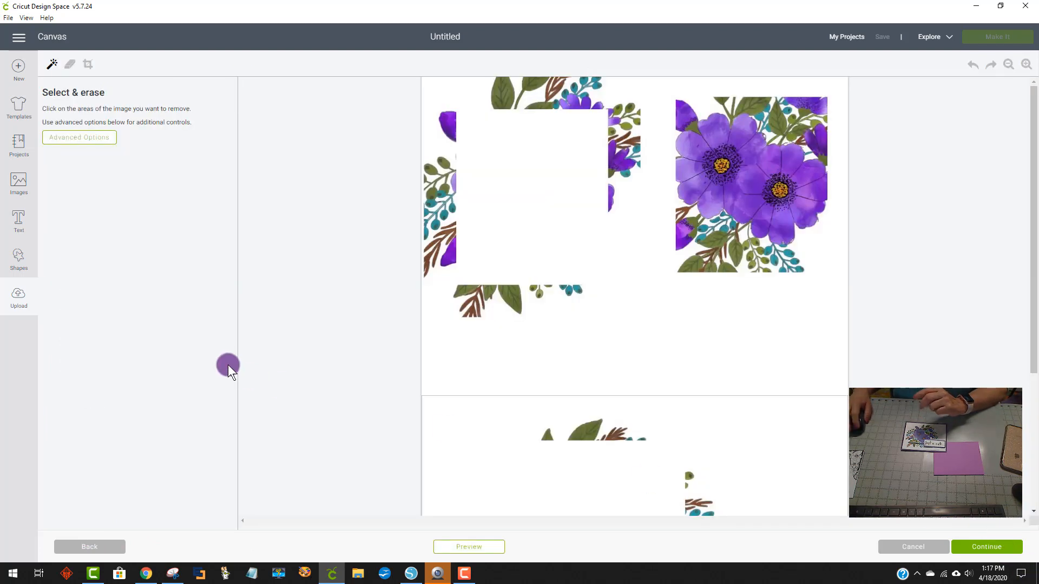
left_click(59, 140)
left_click_drag(55, 208, 20, 198)
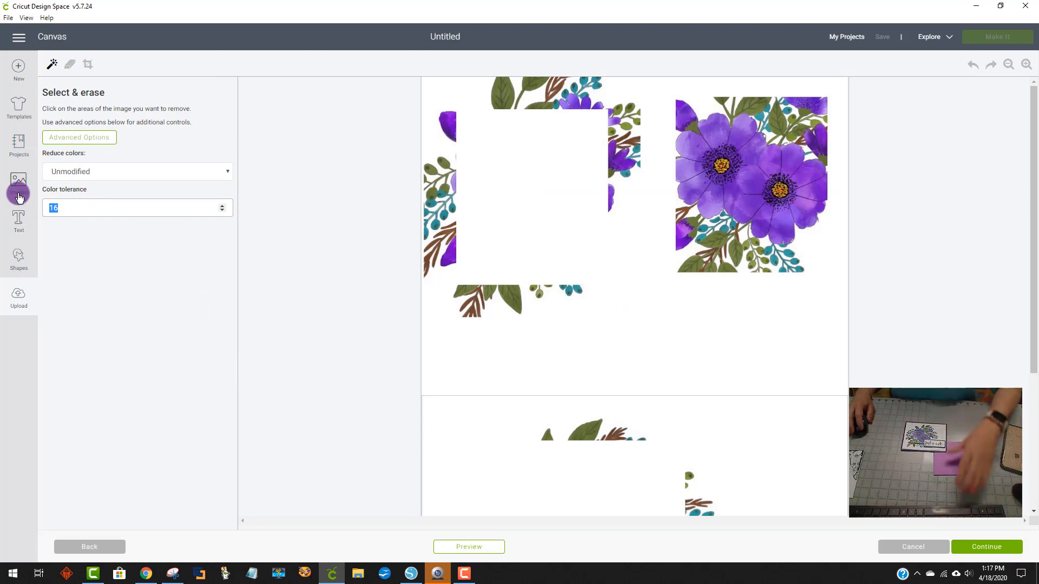
type("4")
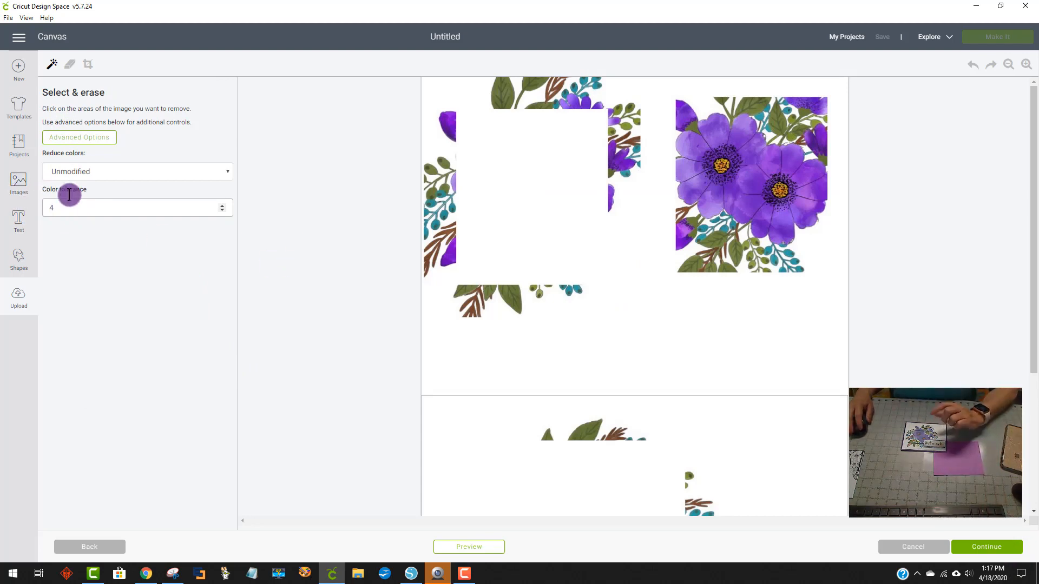
left_click(575, 355)
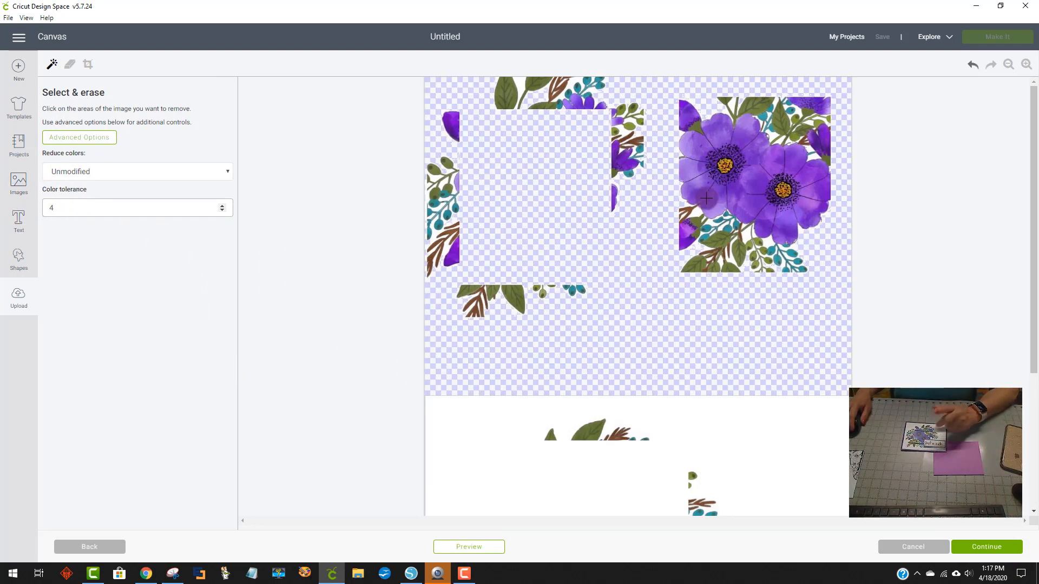
scroll(660, 375, "down", 4)
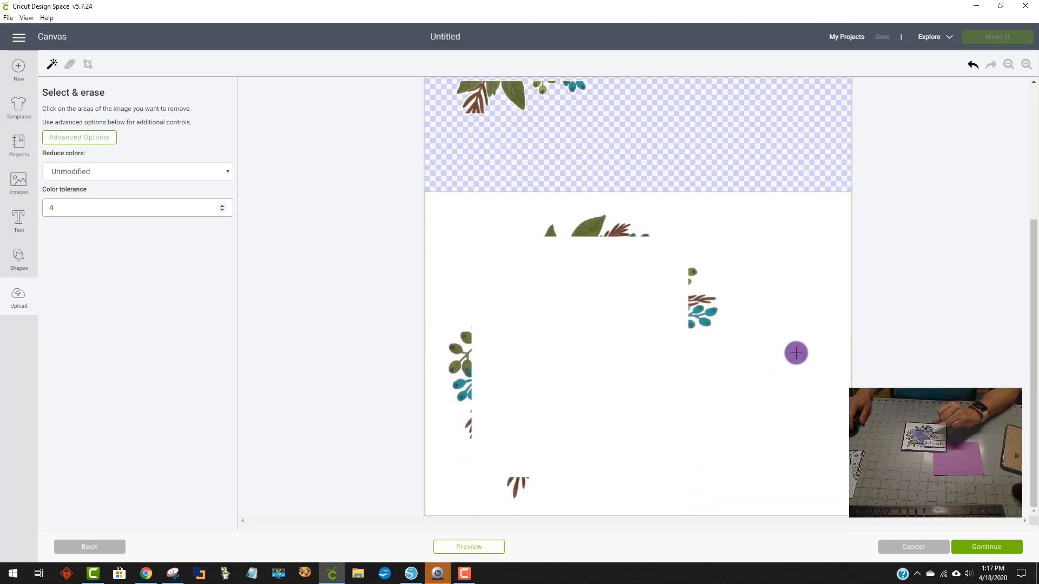
left_click(812, 362)
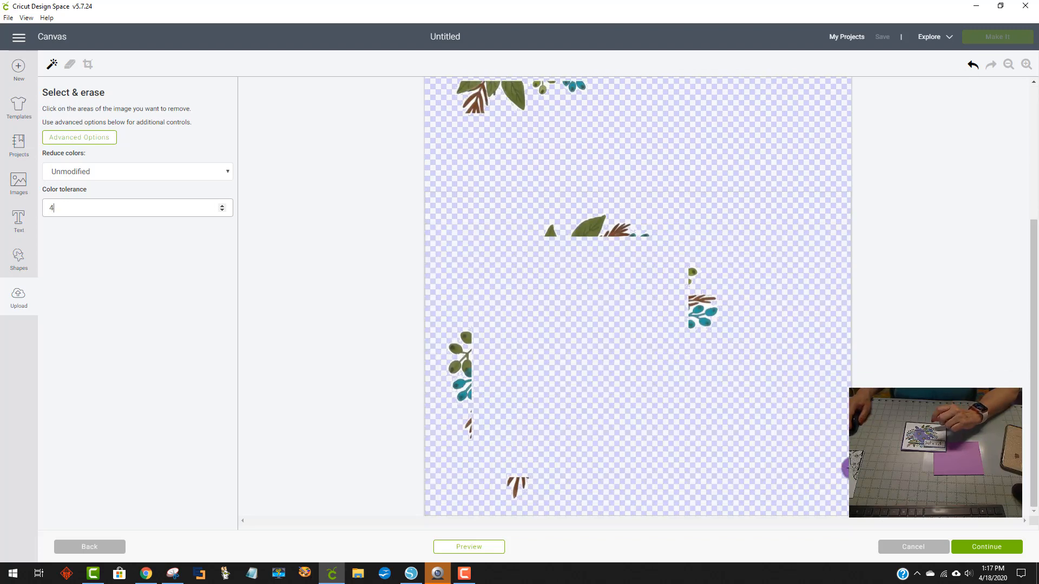
left_click(924, 548)
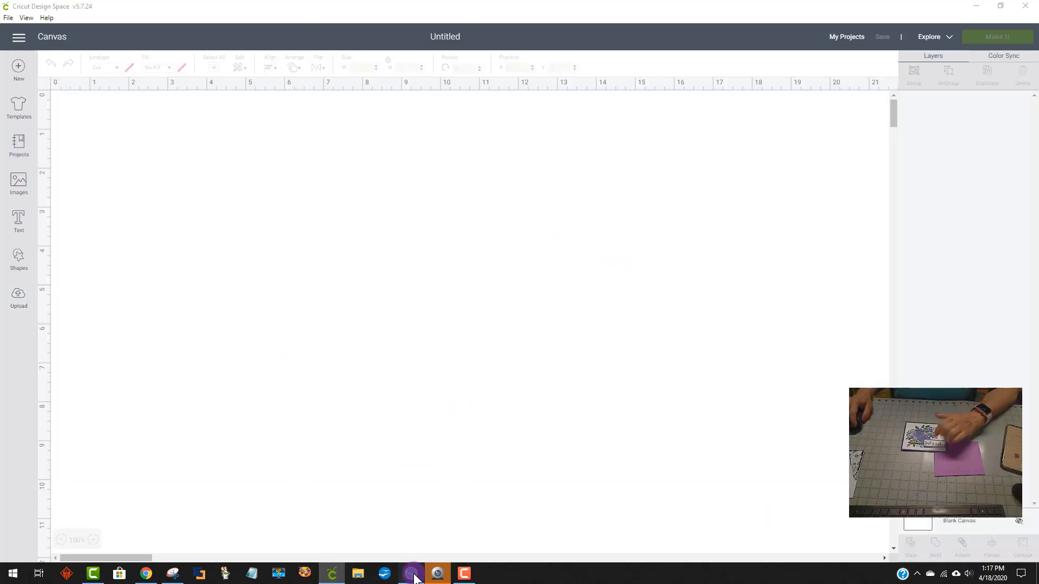
Step: Switch to Silhouette Studio and set the line color of the three floral card pieces on the mat to light gray
left_click(411, 575)
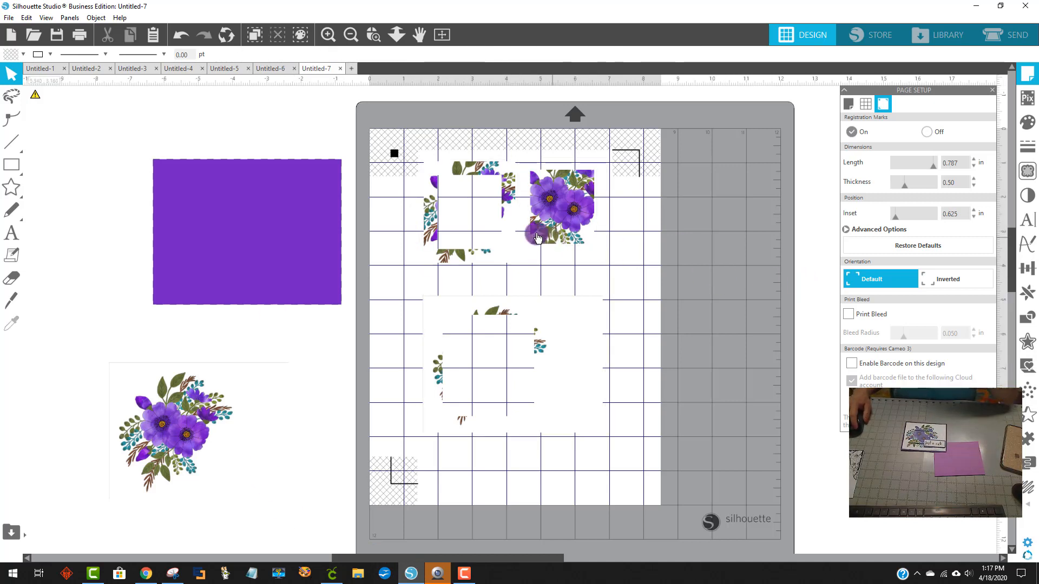
left_click(487, 172)
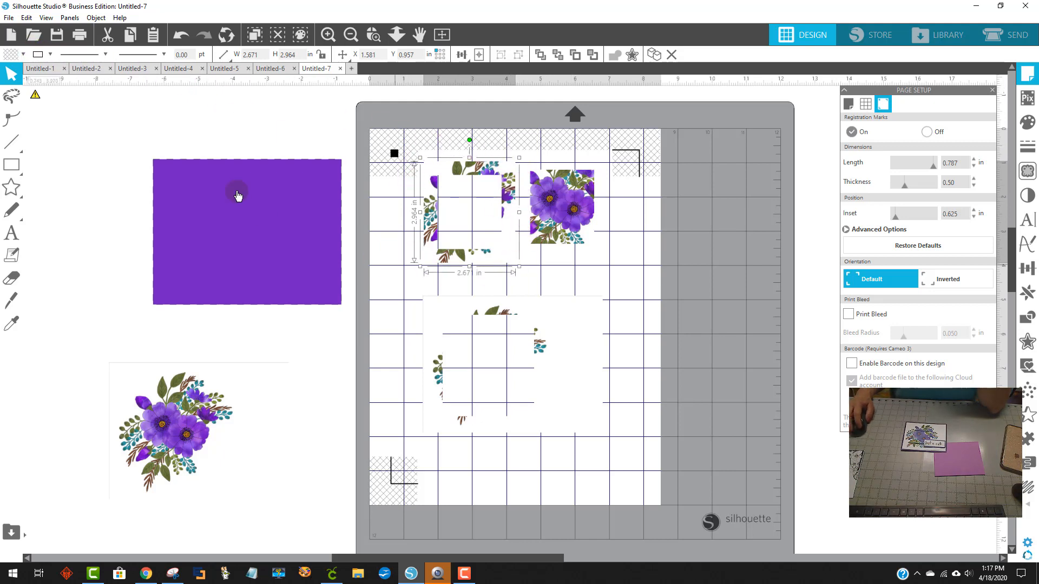
left_click(38, 55)
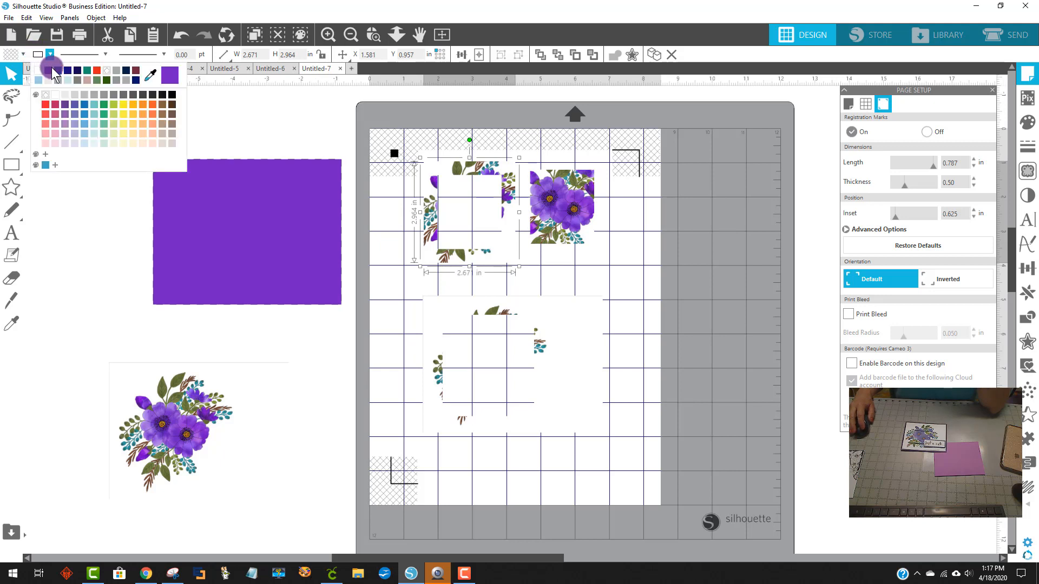
left_click(85, 95)
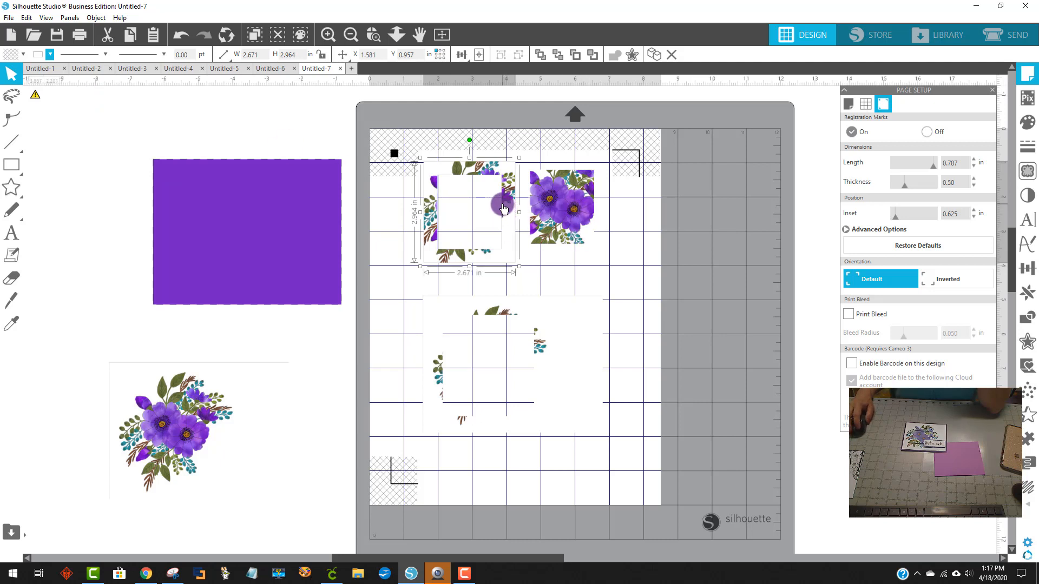
left_click(557, 207)
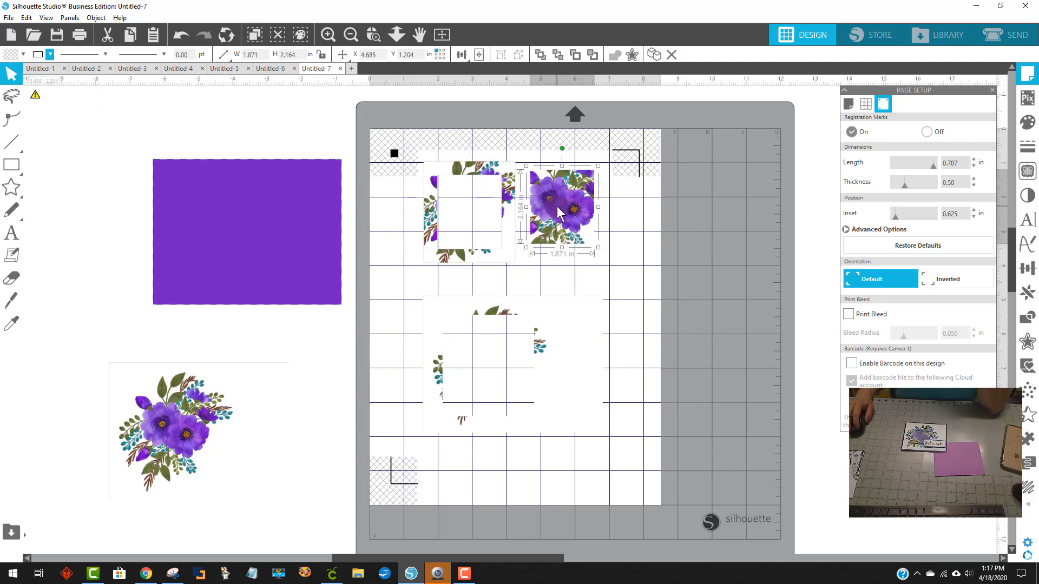
left_click(37, 54)
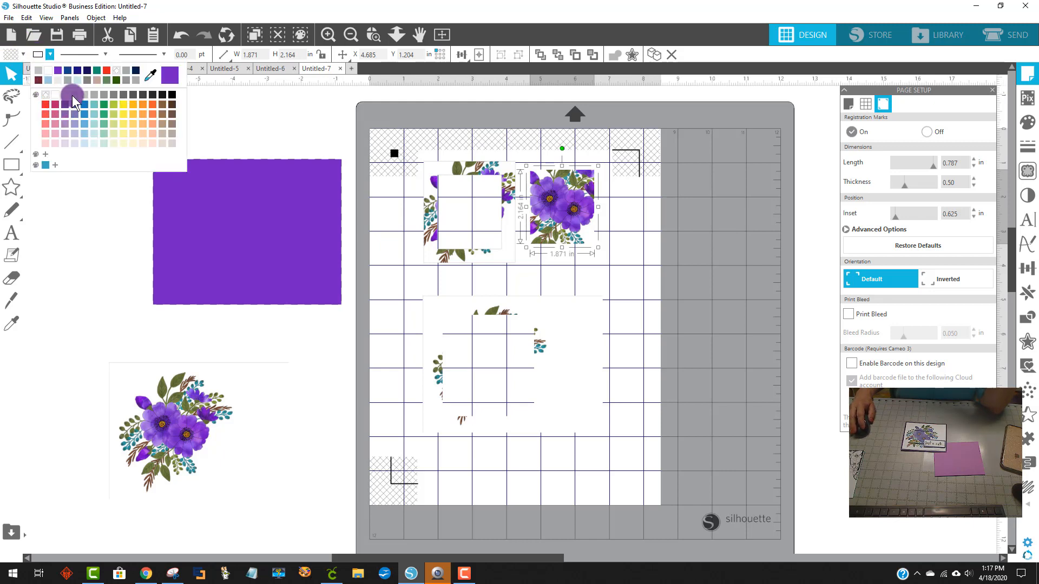
left_click(86, 94)
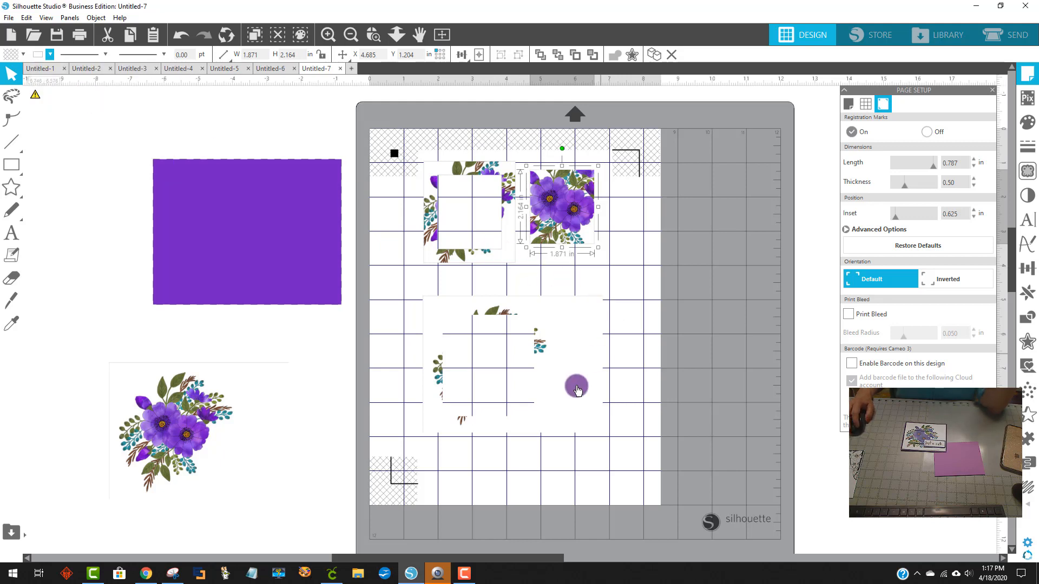
left_click(557, 392)
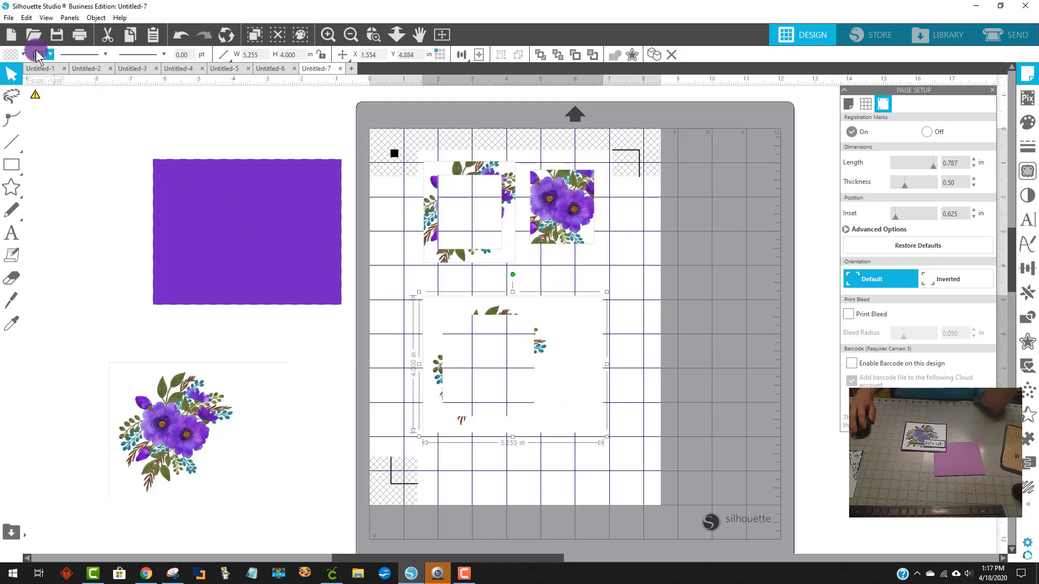
left_click(38, 55)
left_click(46, 79)
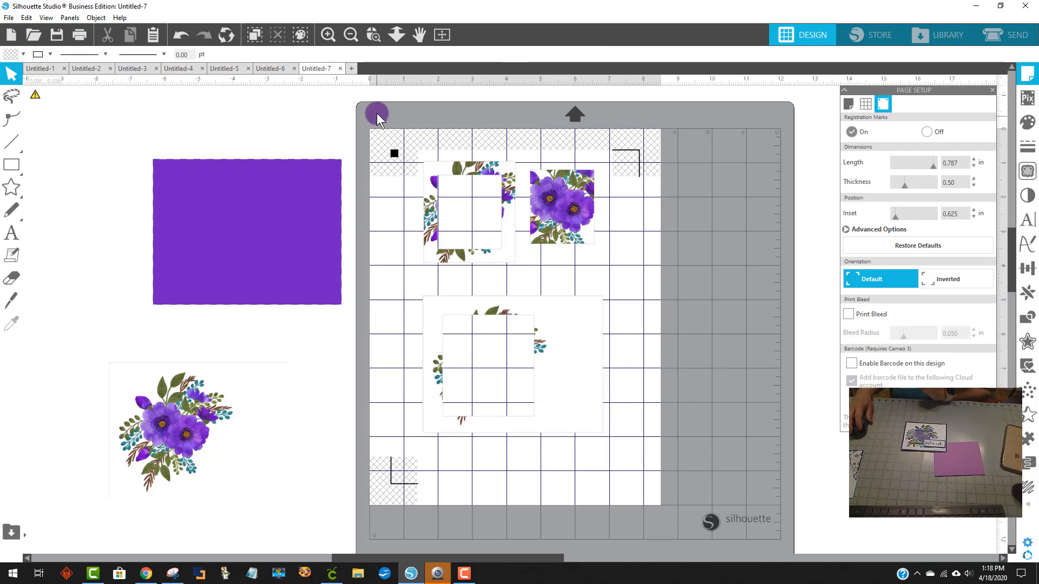
Step: Select all three floral card pieces on the mat and start saving the selection to the hard drive
left_click_drag(377, 112, 693, 431)
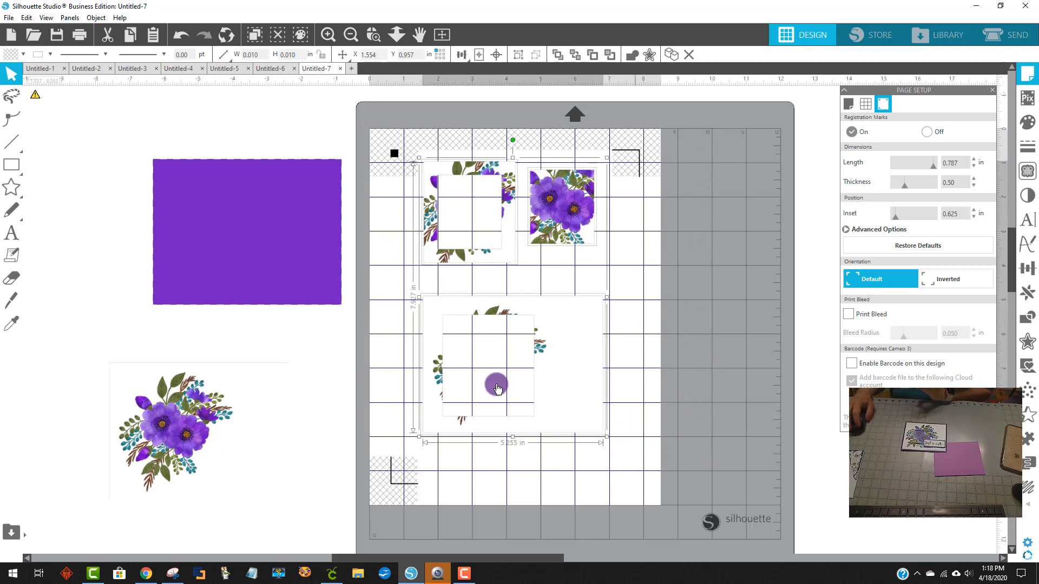
left_click(32, 39)
left_click(8, 19)
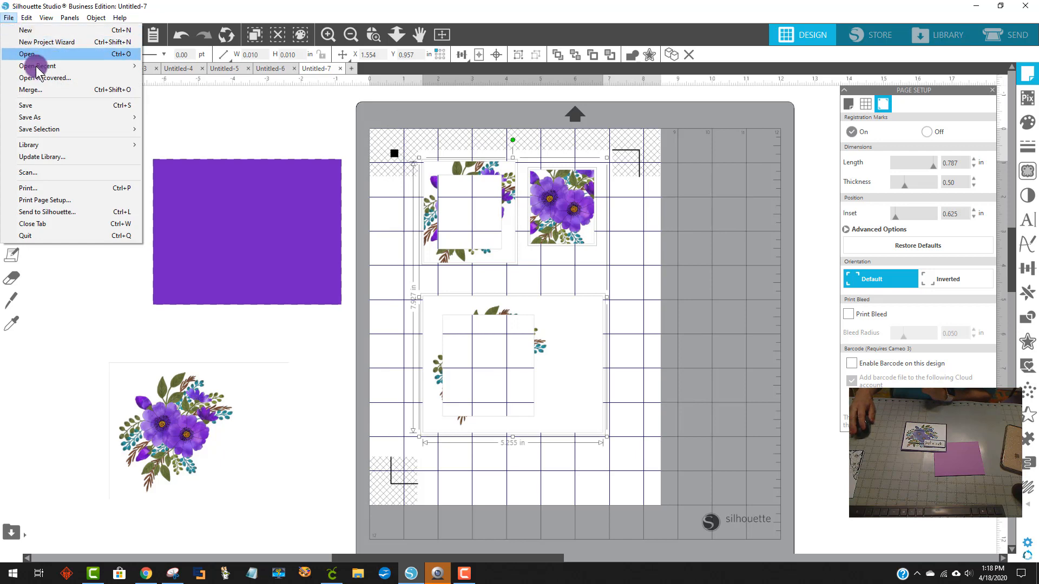
left_click(46, 130)
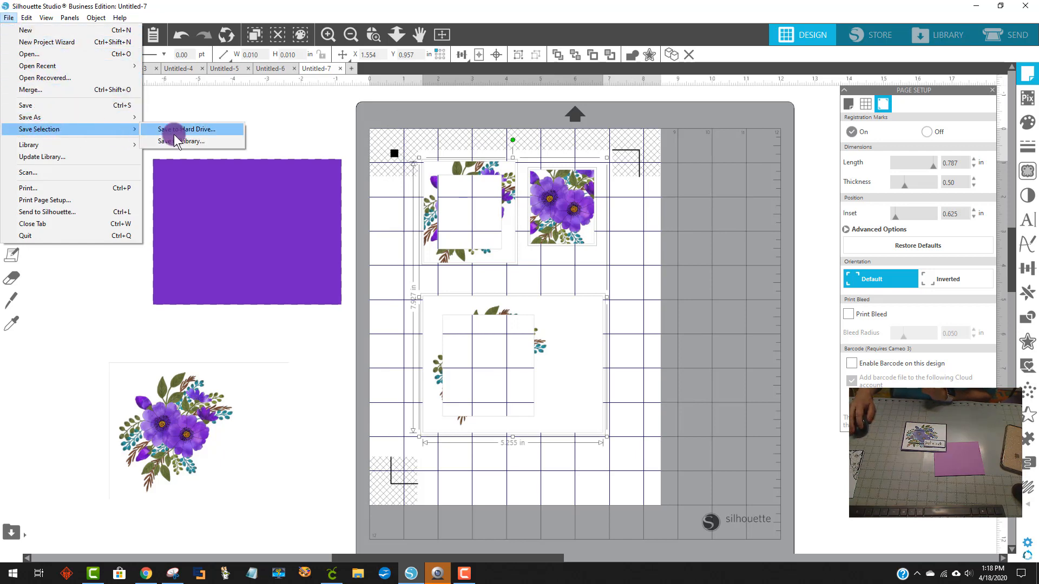
left_click(199, 129)
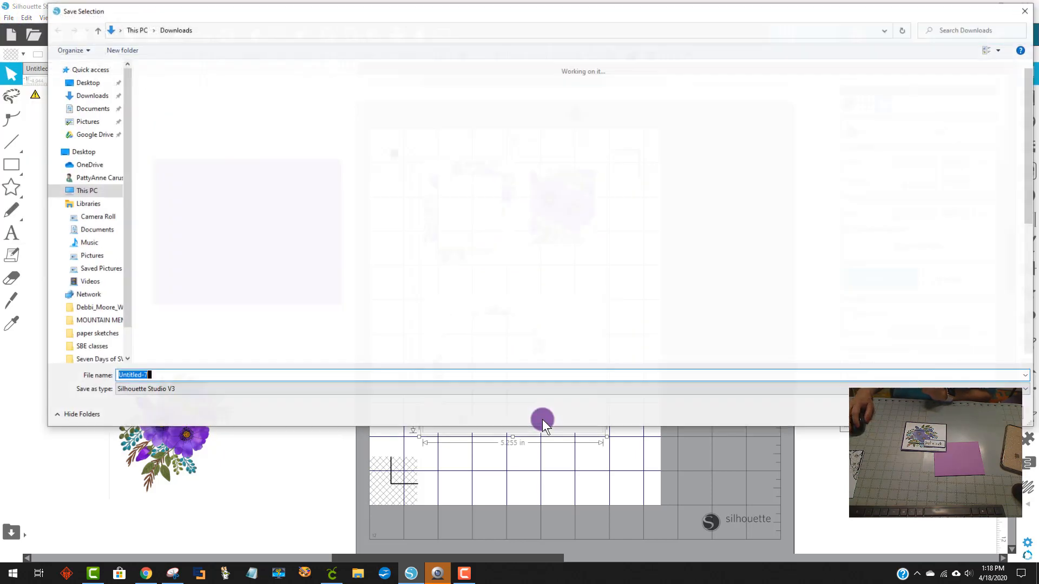
Step: Save the selection to Downloads as a JPEG named "purple flowers for cricut with gray line", exporting at 150 dots per inch
type("purpe")
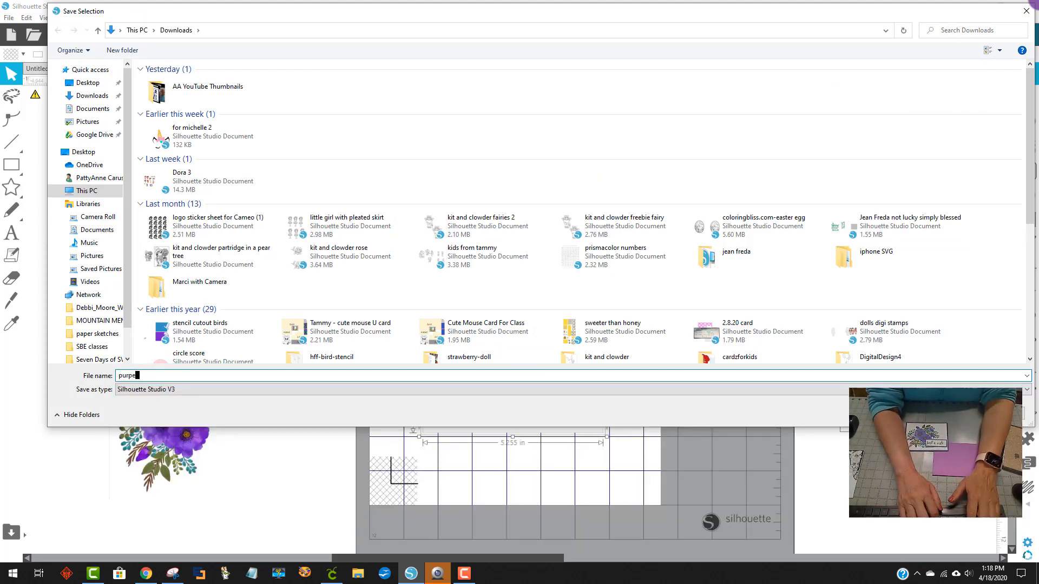
key("BackSpace")
type("le f")
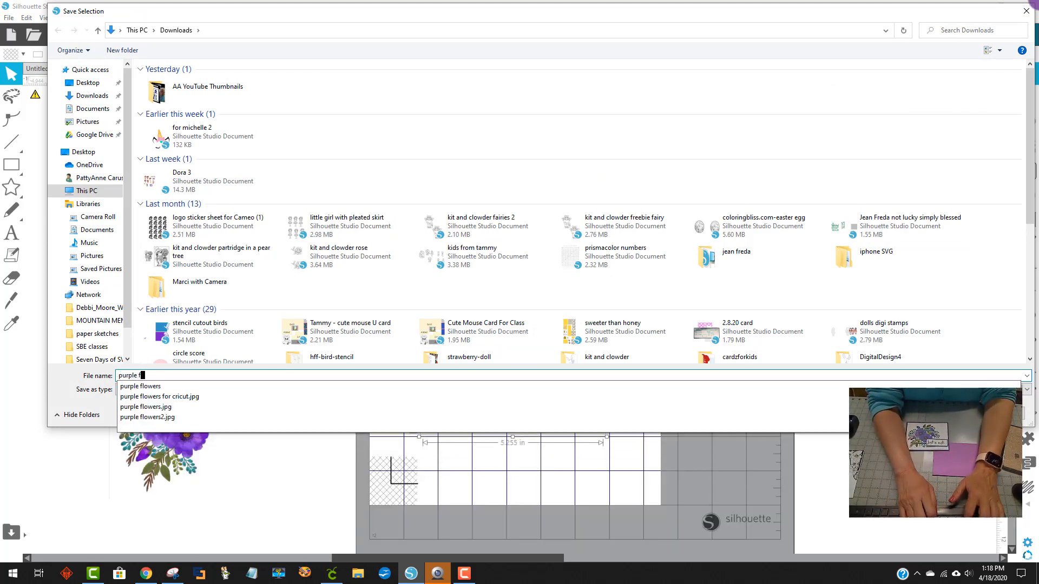
type("lowers for c")
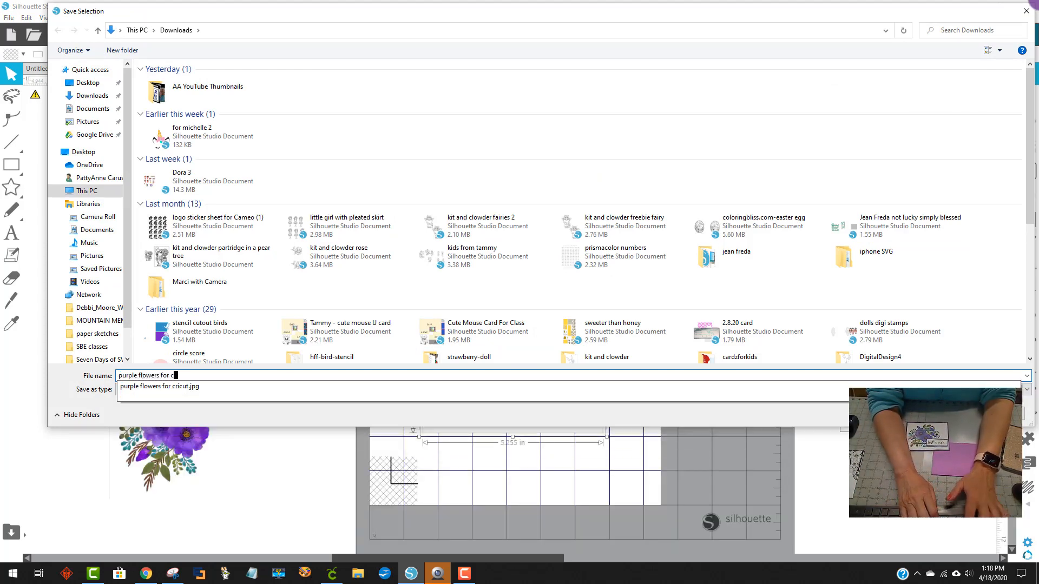
type("ricut with gra")
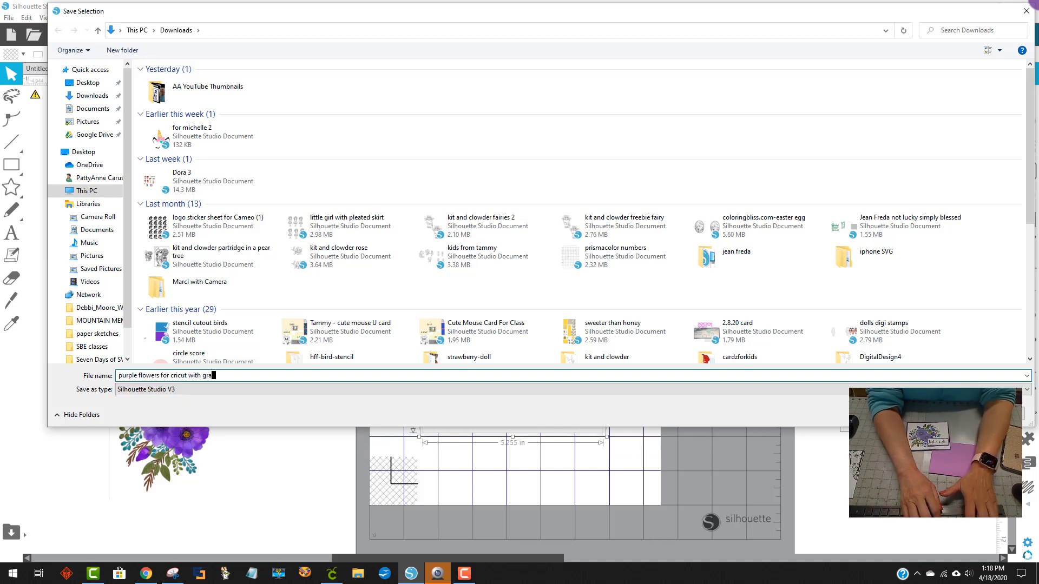
type("y line")
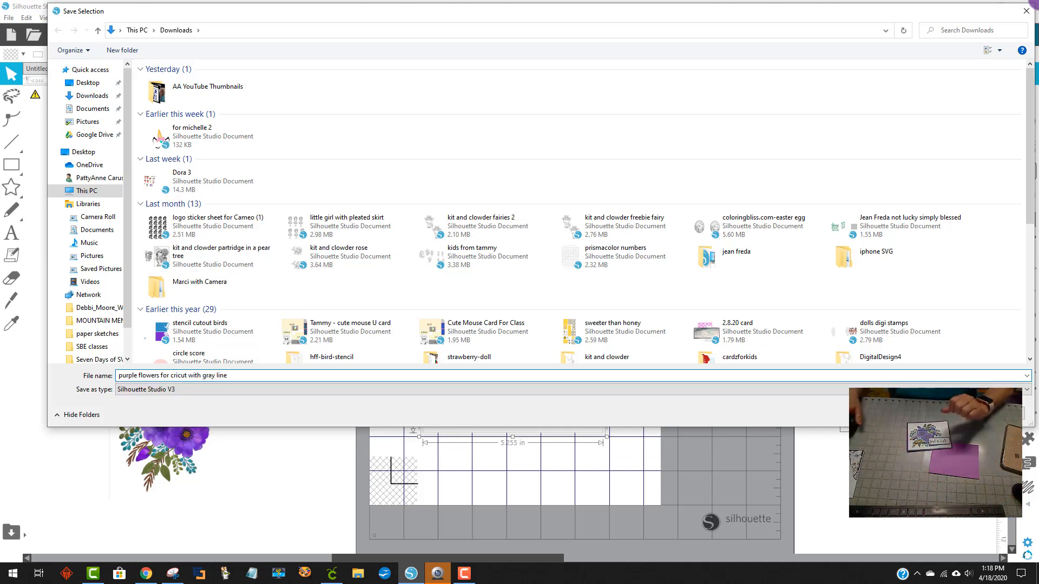
left_click(228, 385)
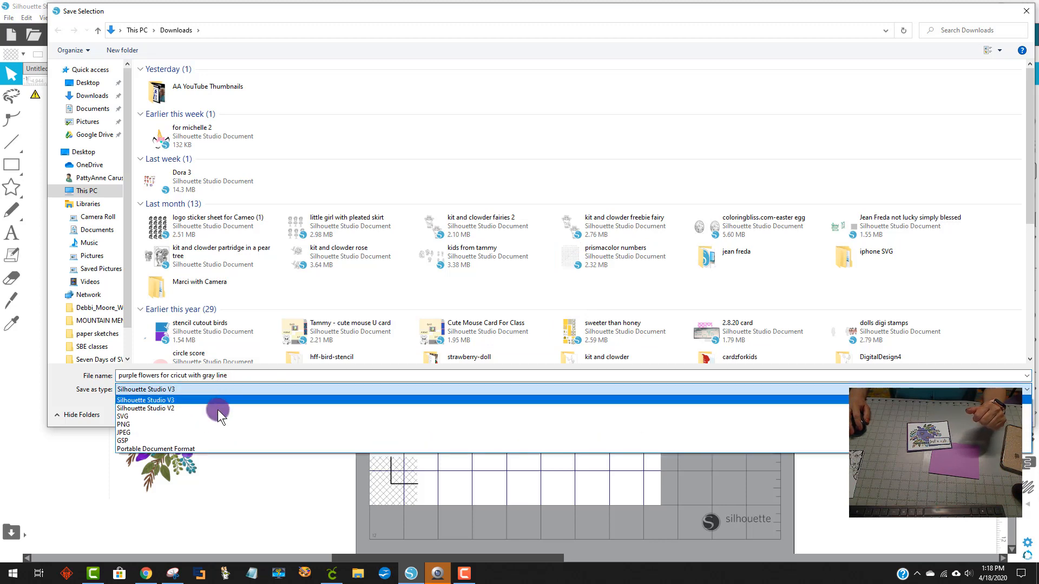
left_click(212, 430)
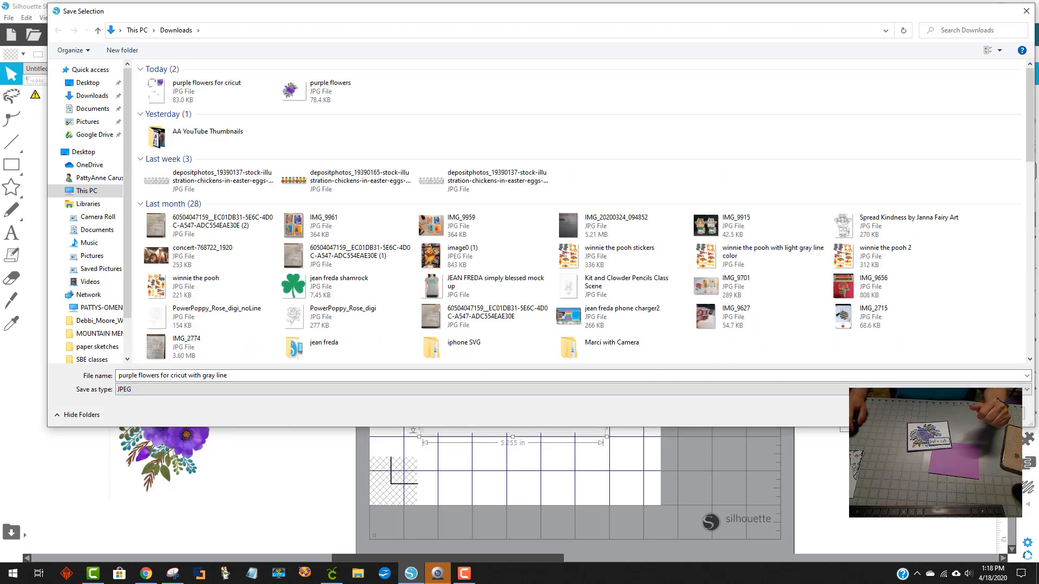
key("Return")
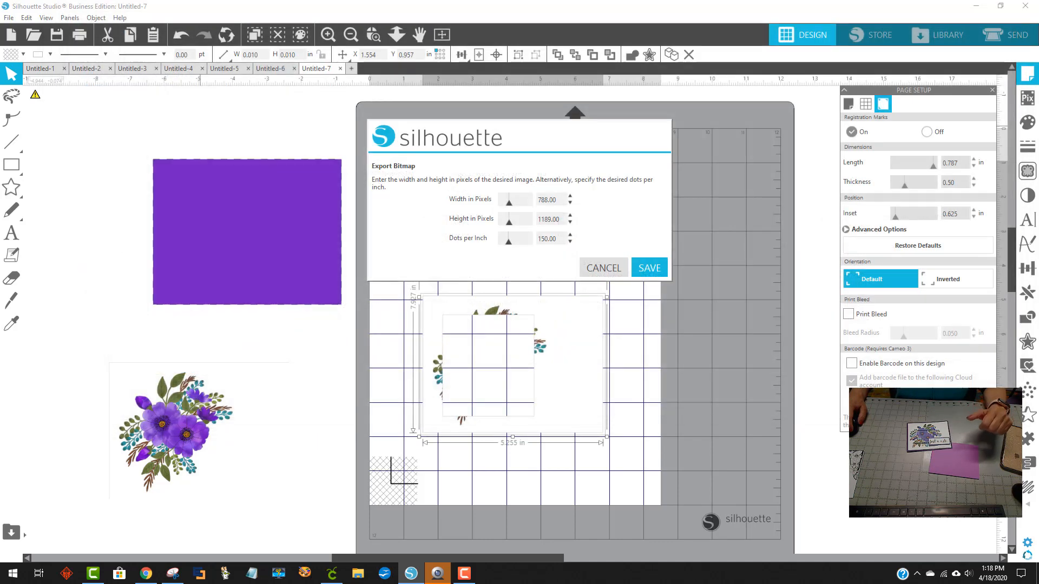
left_click(649, 265)
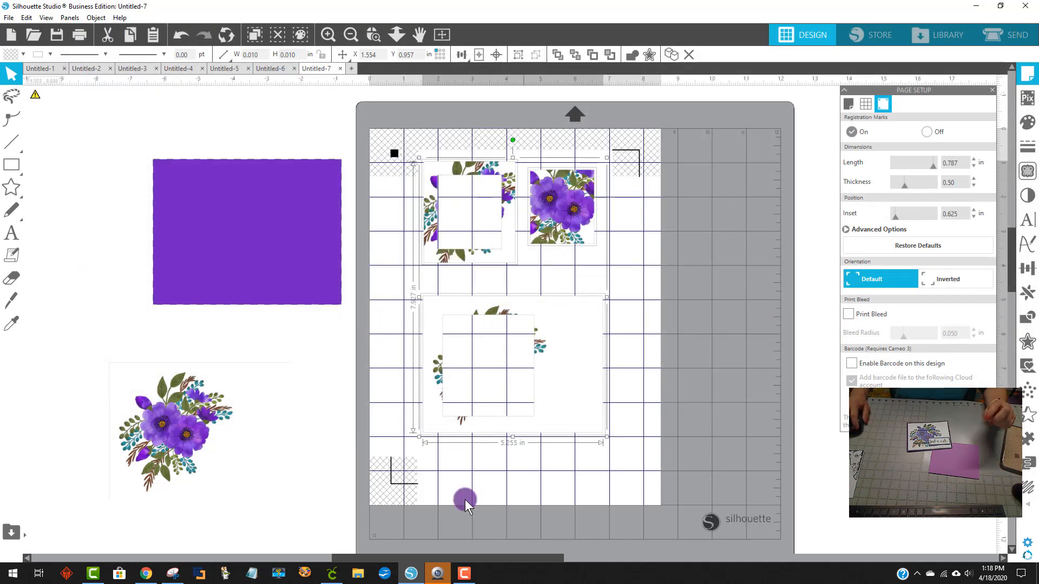
Step: Switch to Cricut Design Space and upload the image file "purple flowers for cricut with gray line" from Downloads
left_click(336, 574)
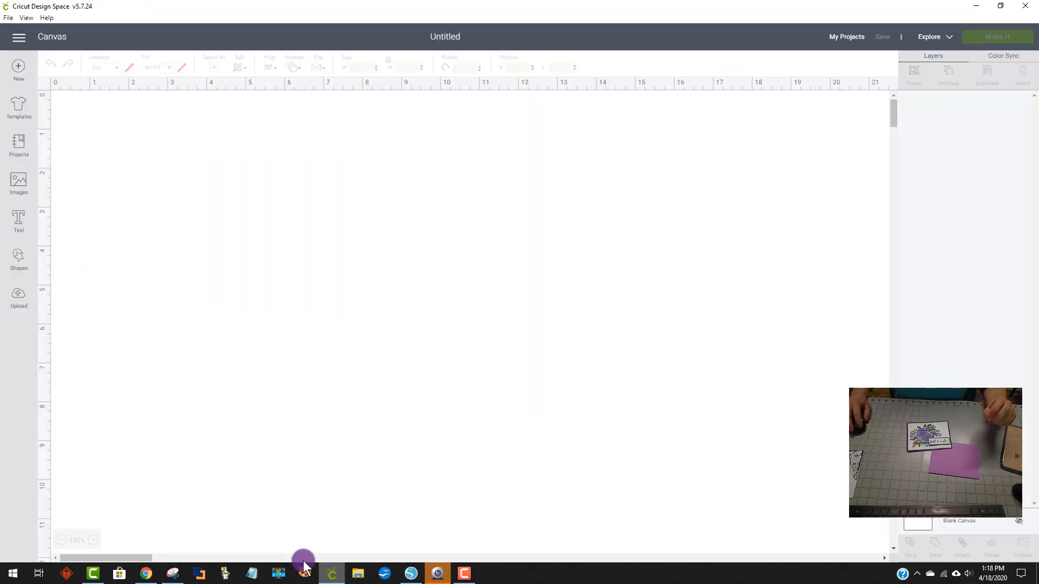
left_click(19, 296)
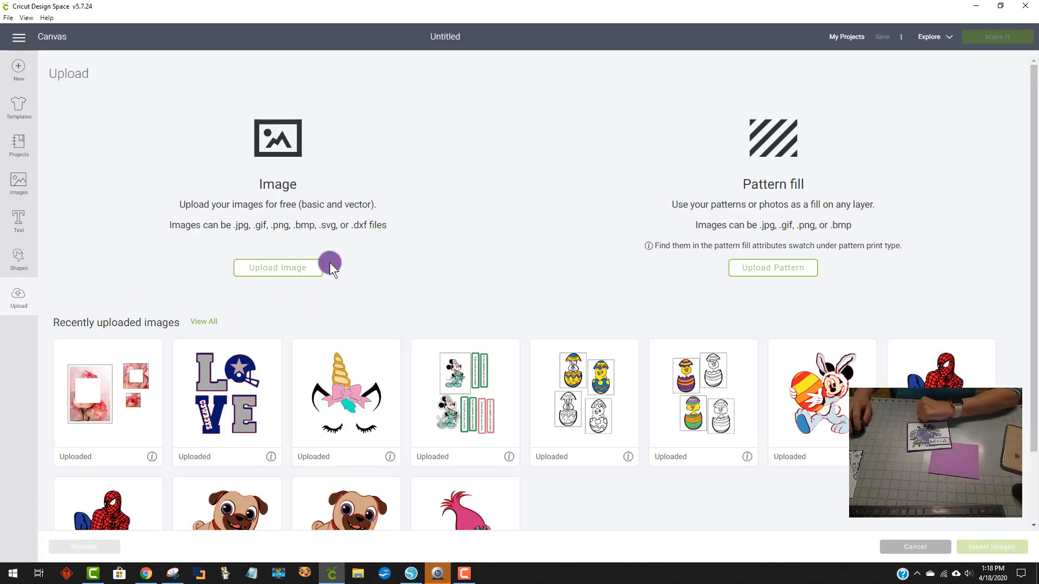
left_click(283, 270)
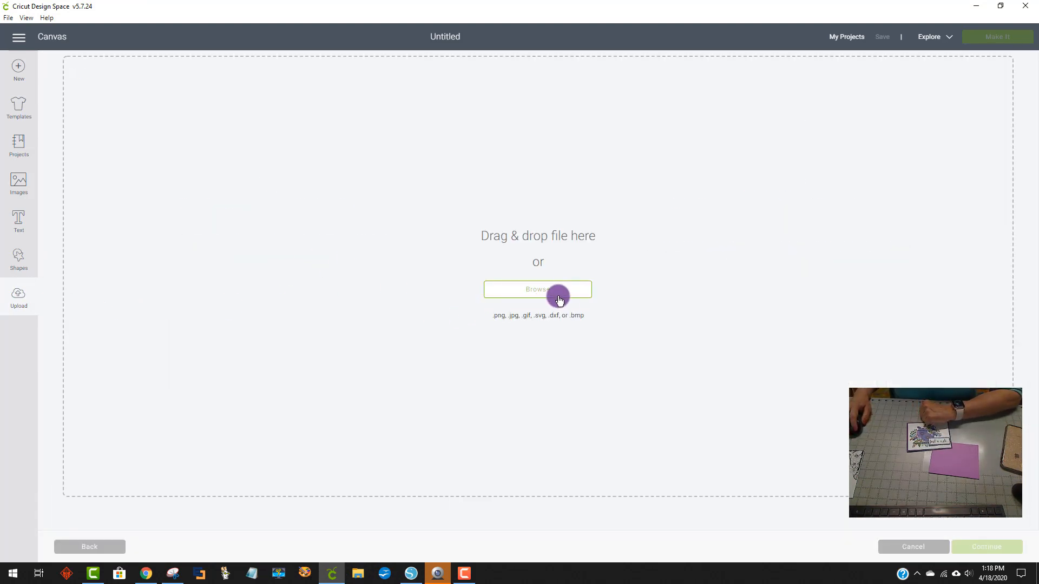
left_click(557, 295)
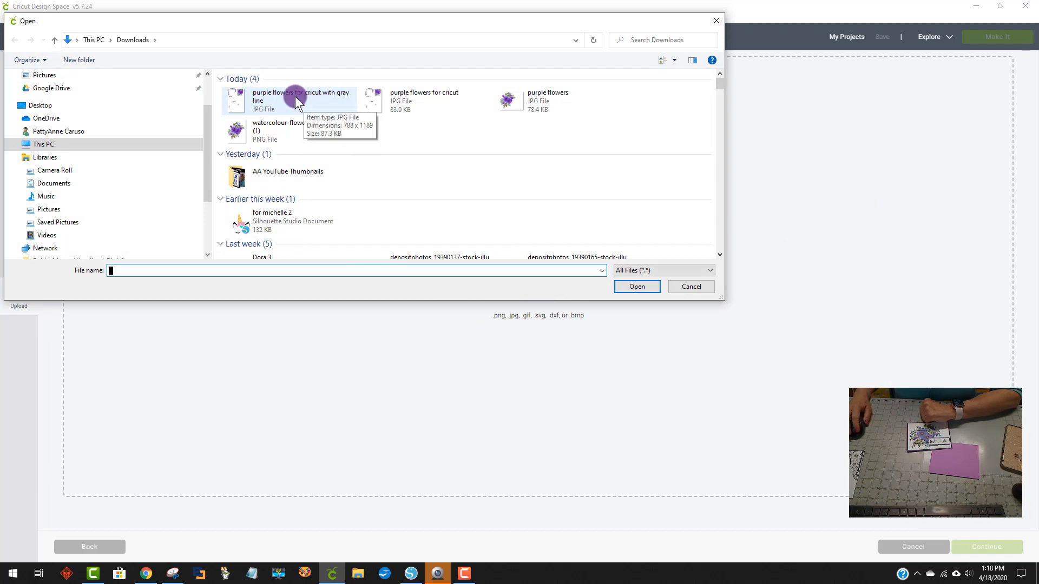
left_click(337, 101)
left_click(637, 287)
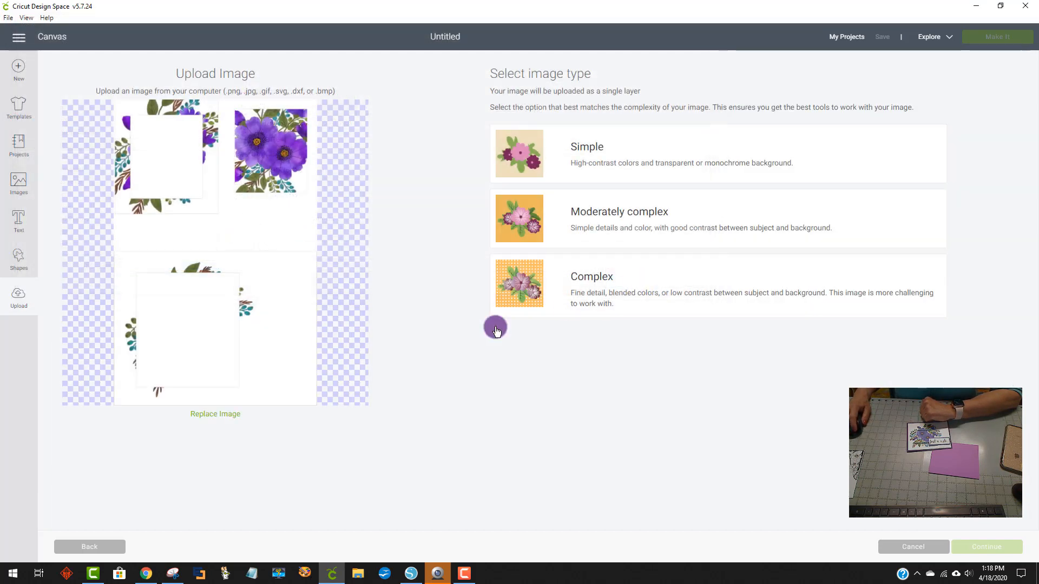
Step: Try to erase the white around the upper pieces and inside both frames as a Complex image with default color tolerance, and return to the image types
left_click(680, 293)
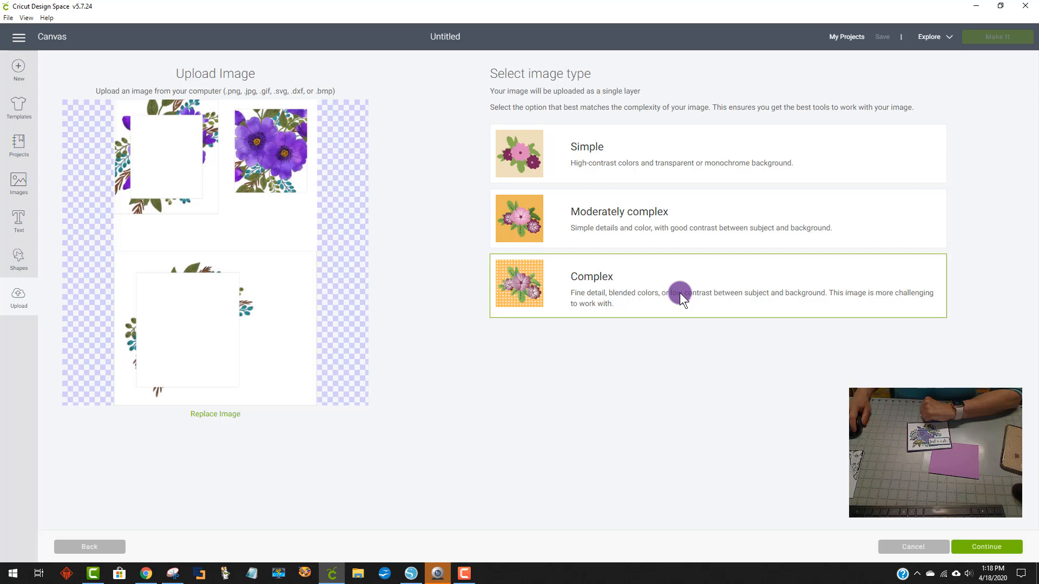
left_click(1006, 552)
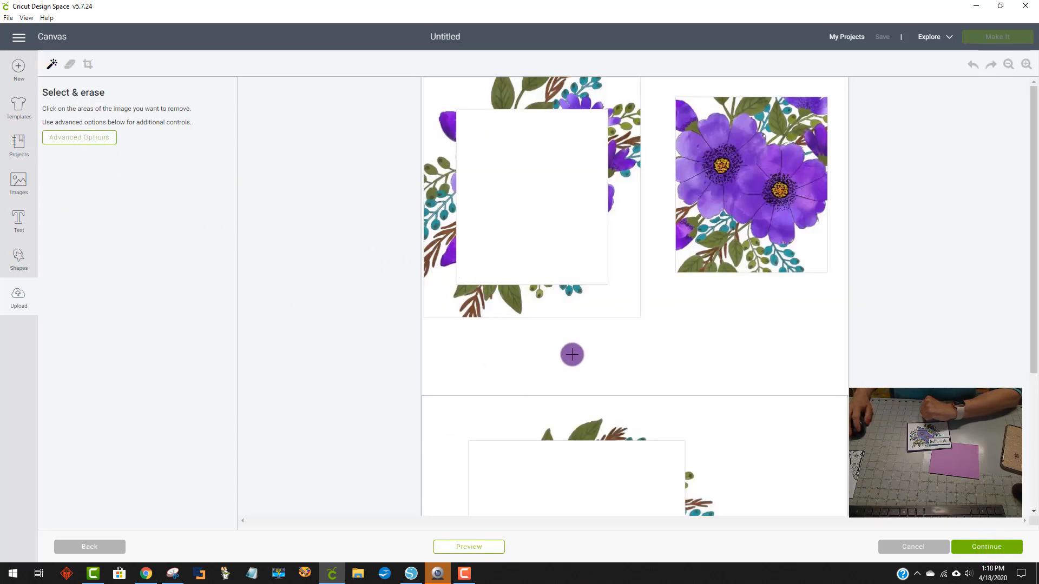
left_click(619, 360)
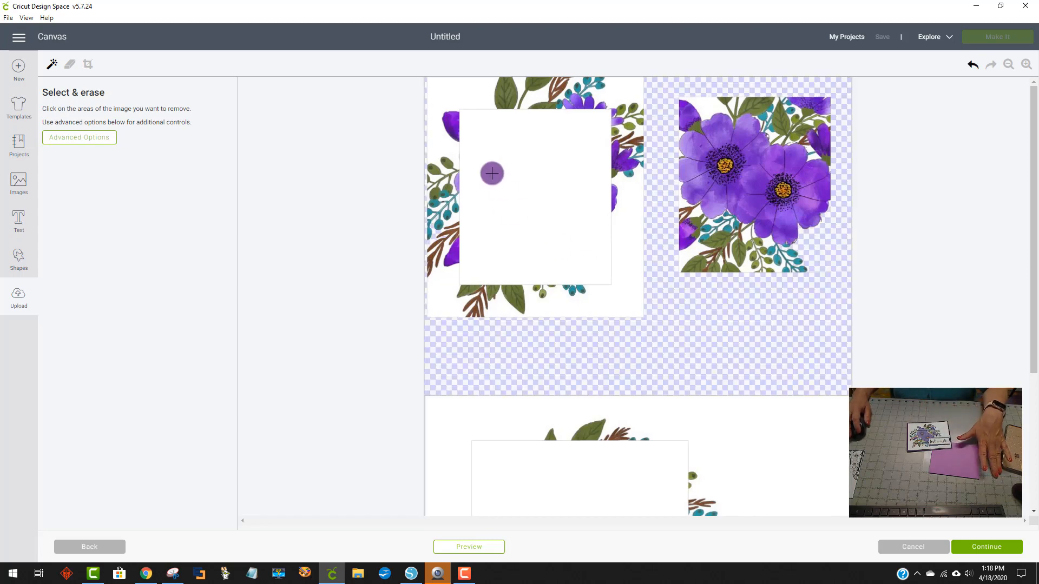
left_click(554, 203)
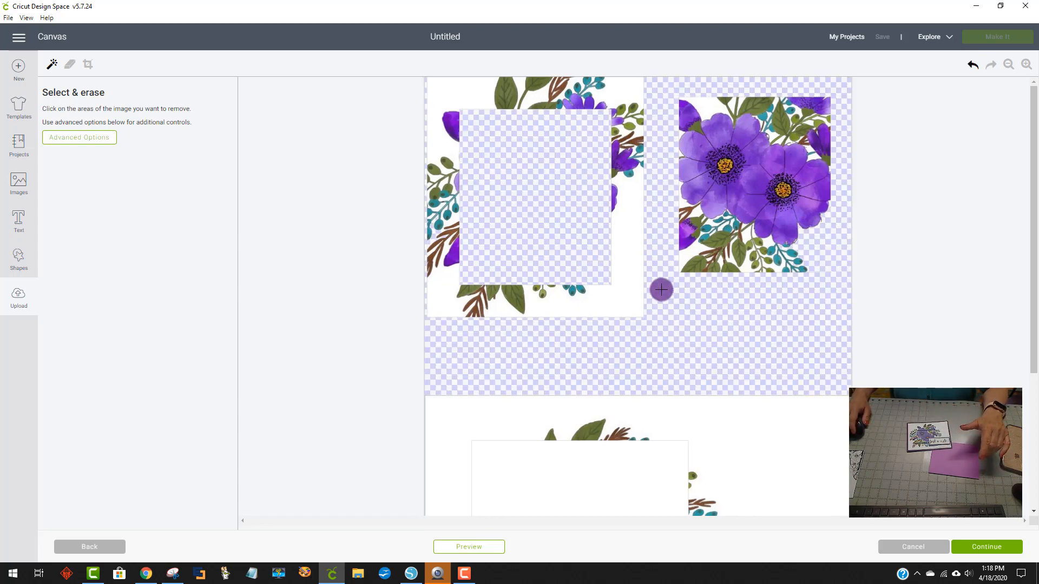
scroll(683, 334, "down", 4)
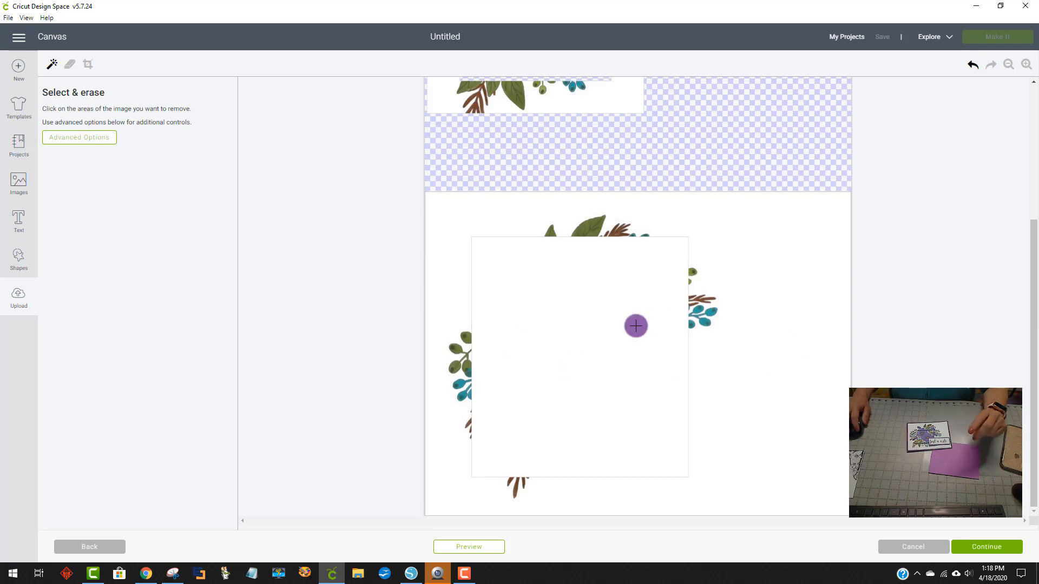
scroll(665, 314, "up", 4)
scroll(654, 305, "down", 4)
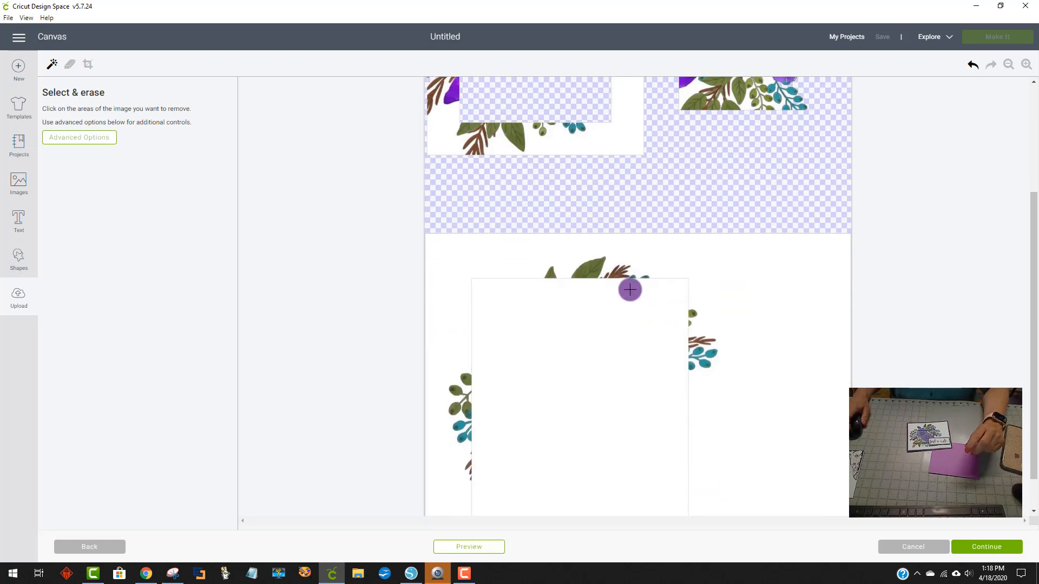
scroll(630, 287, "up", 4)
scroll(628, 292, "down", 4)
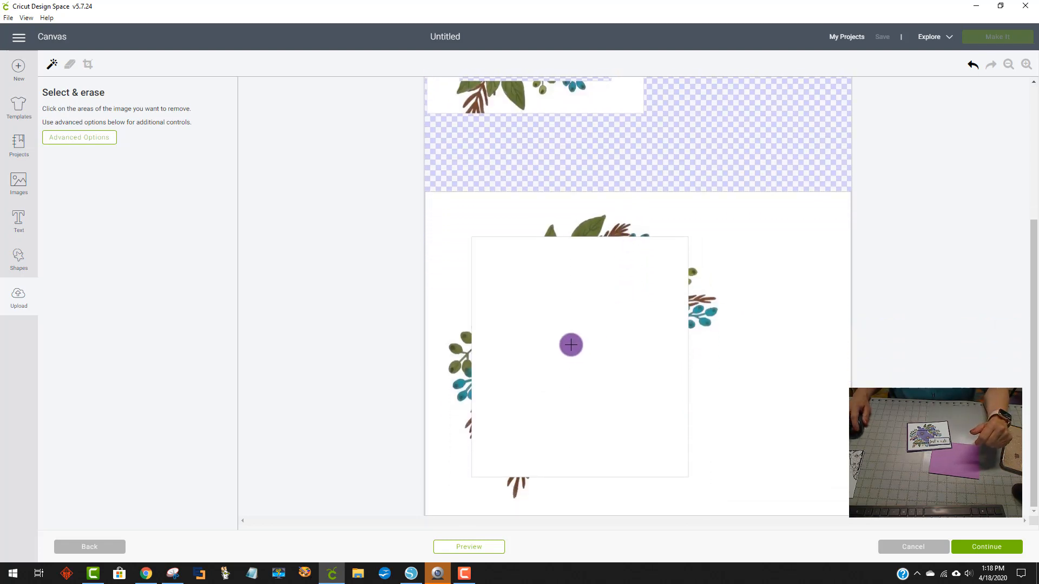
left_click(572, 345)
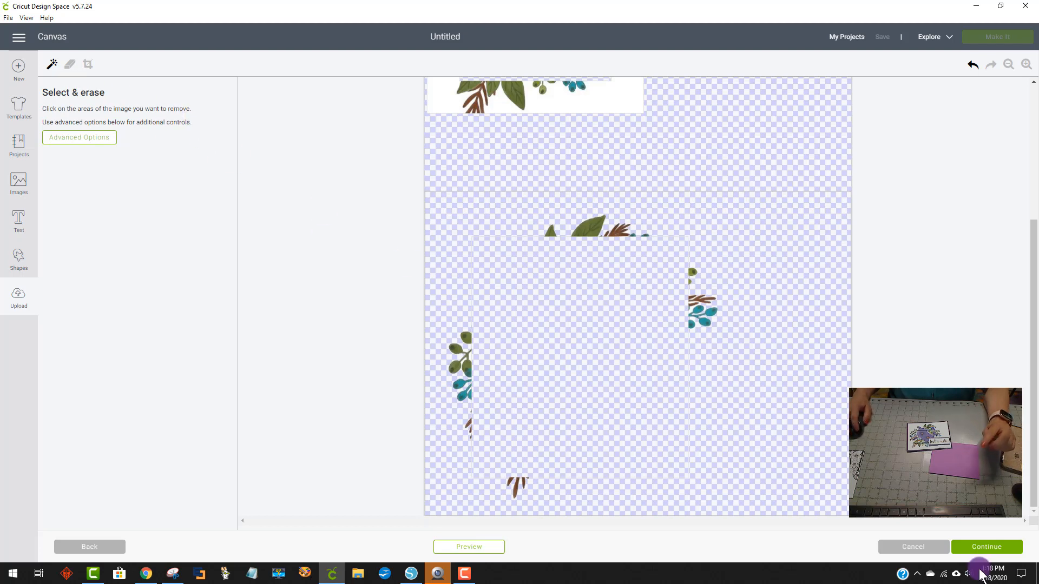
left_click(95, 547)
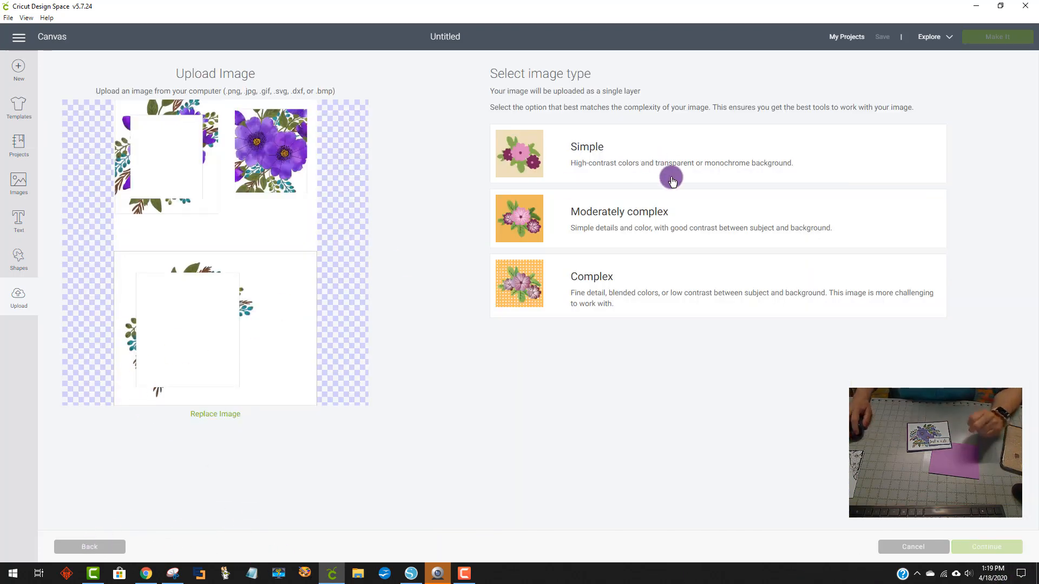
Step: As a Complex image with color tolerance 8, erase the white background around the upper pieces and the openings inside both frames
left_click(646, 291)
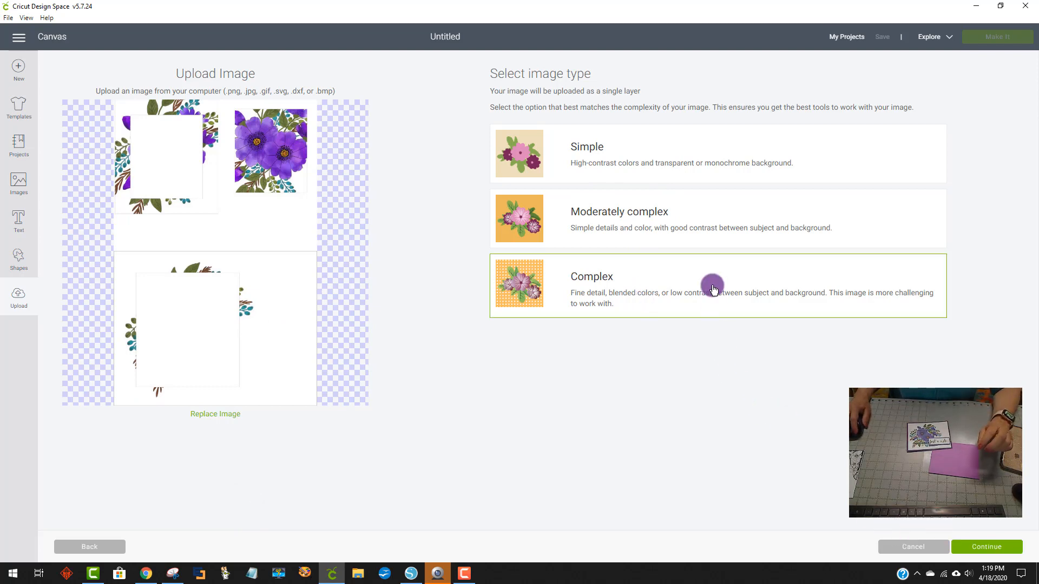
left_click(996, 545)
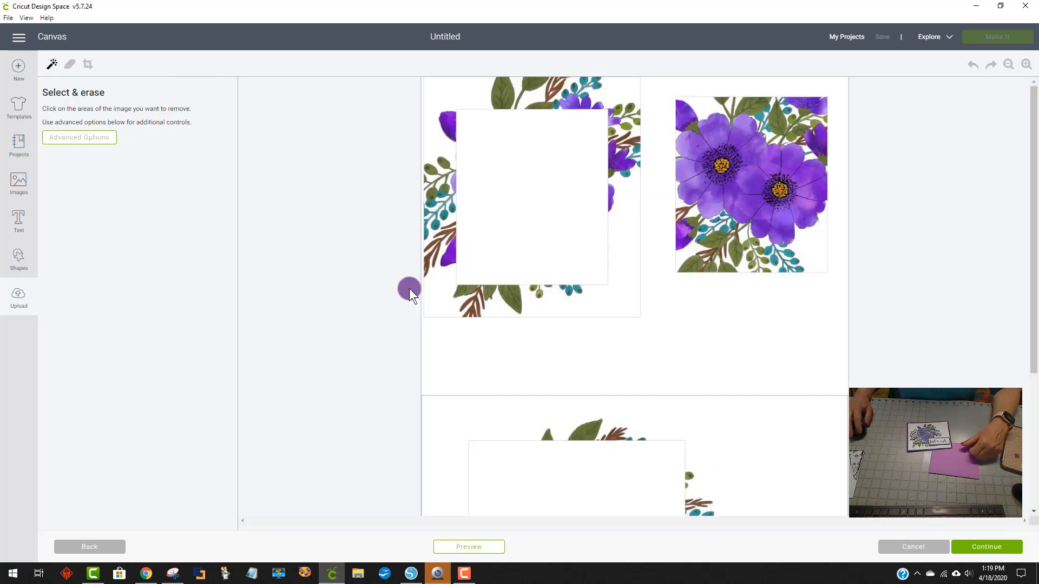
left_click(78, 139)
double_click(74, 206)
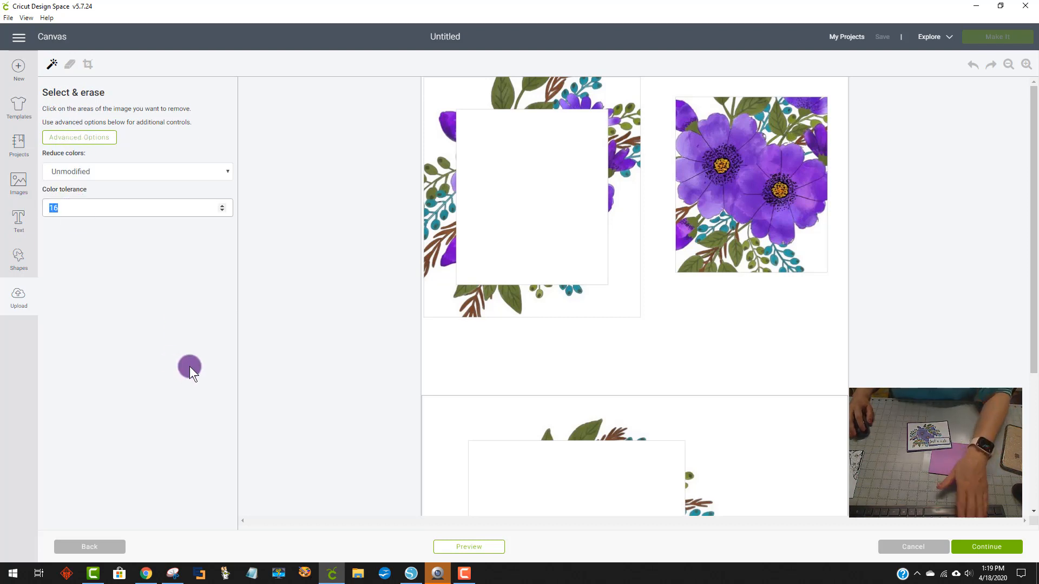
type("8")
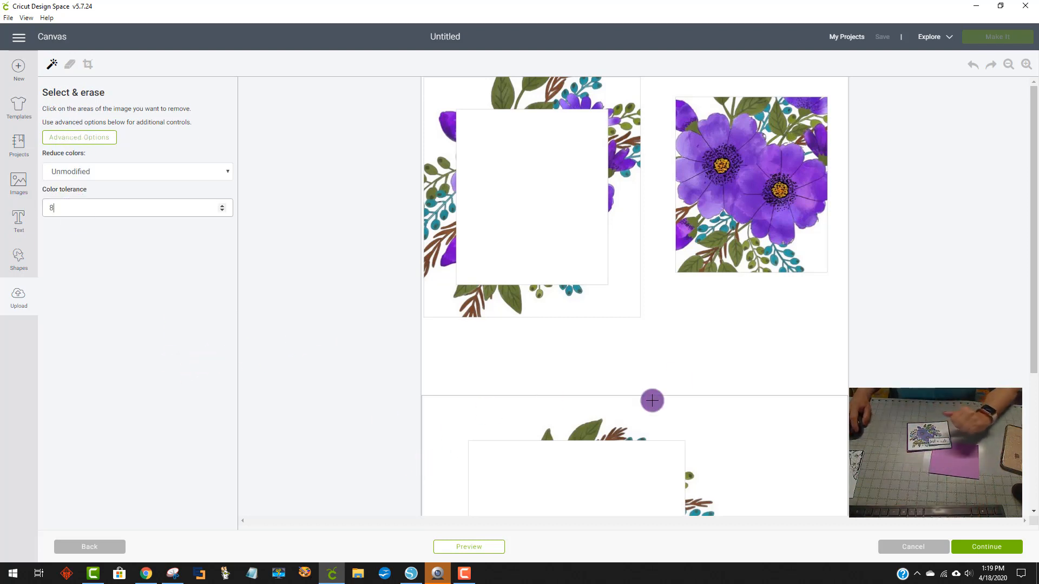
left_click(679, 358)
left_click(548, 209)
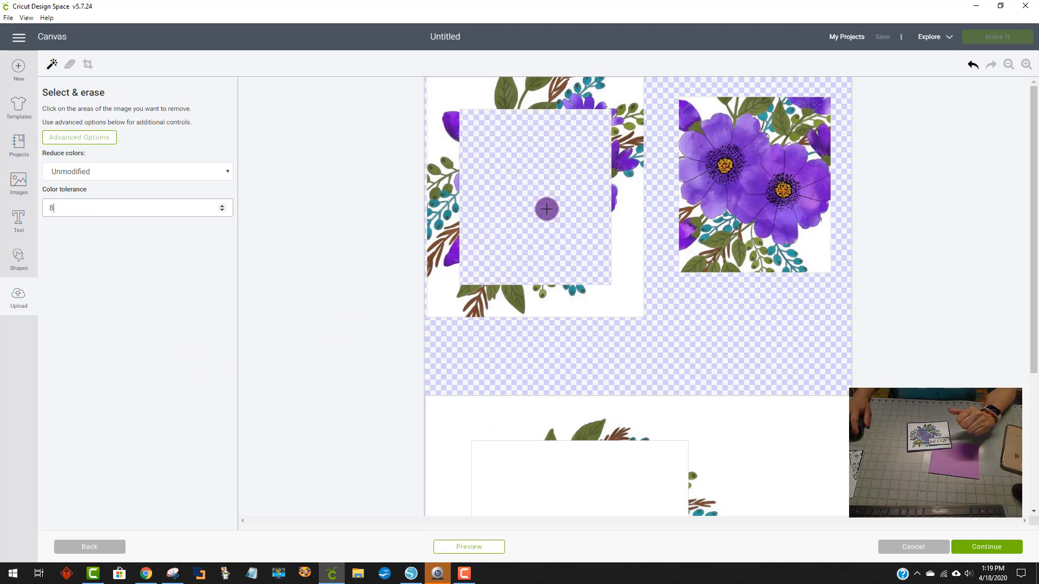
scroll(731, 269, "down", 1)
scroll(734, 269, "down", 3)
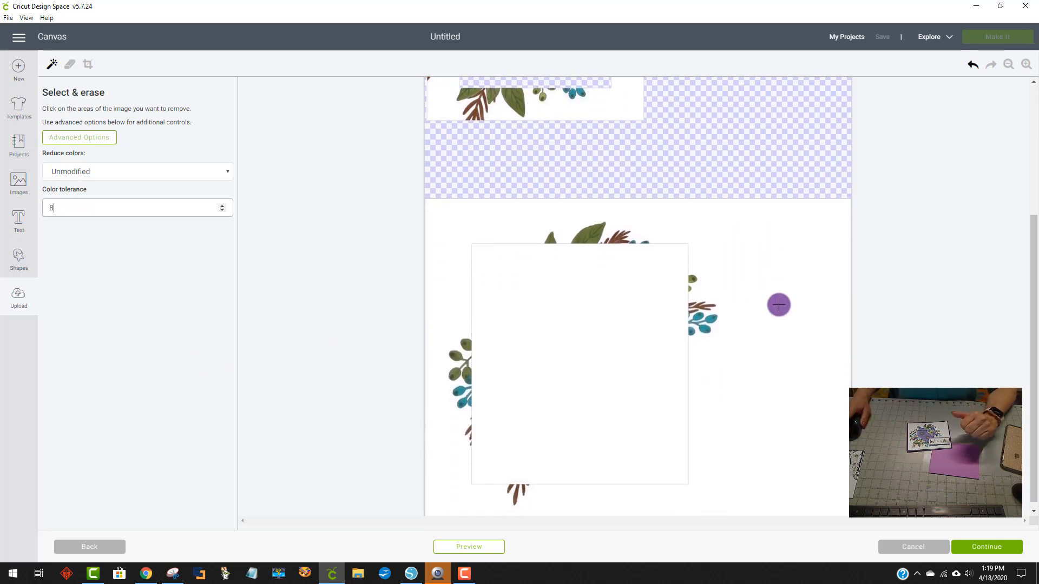
left_click(555, 327)
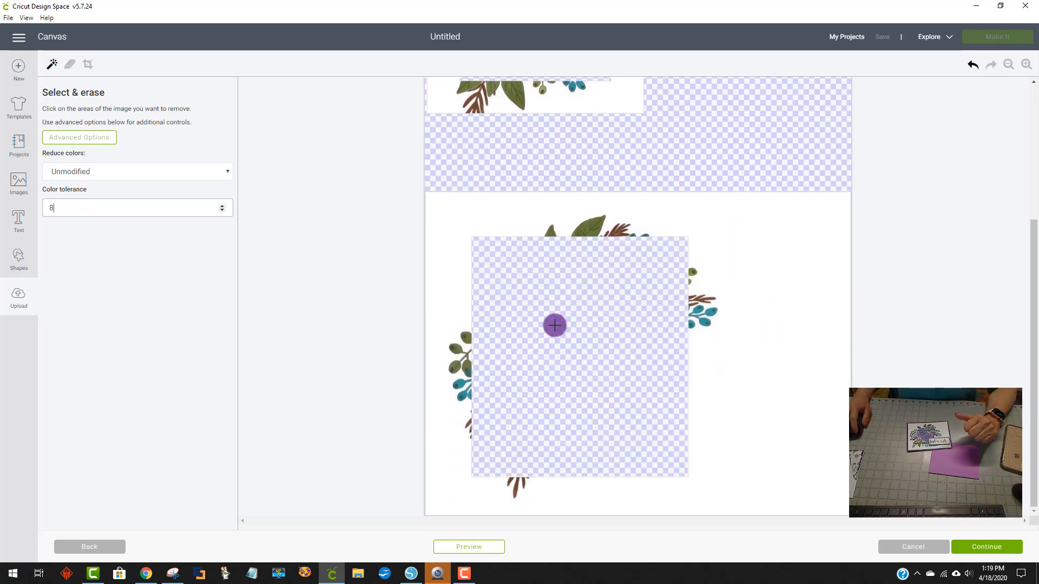
scroll(999, 326, "up", 4)
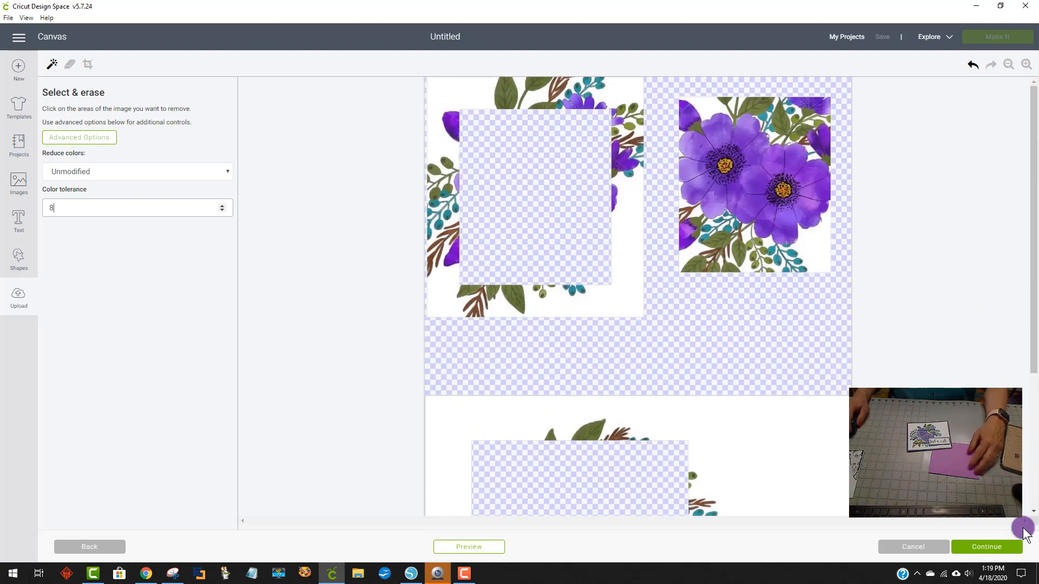
Step: Save the cleaned image as a Print Then Cut image and insert it from the recent uploads onto the canvas
left_click(966, 556)
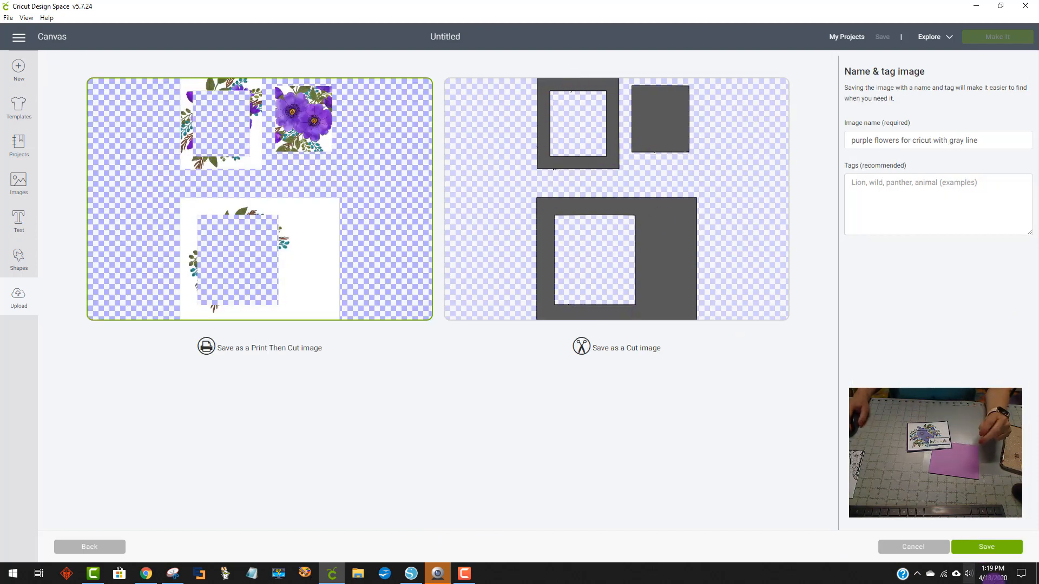
left_click(986, 549)
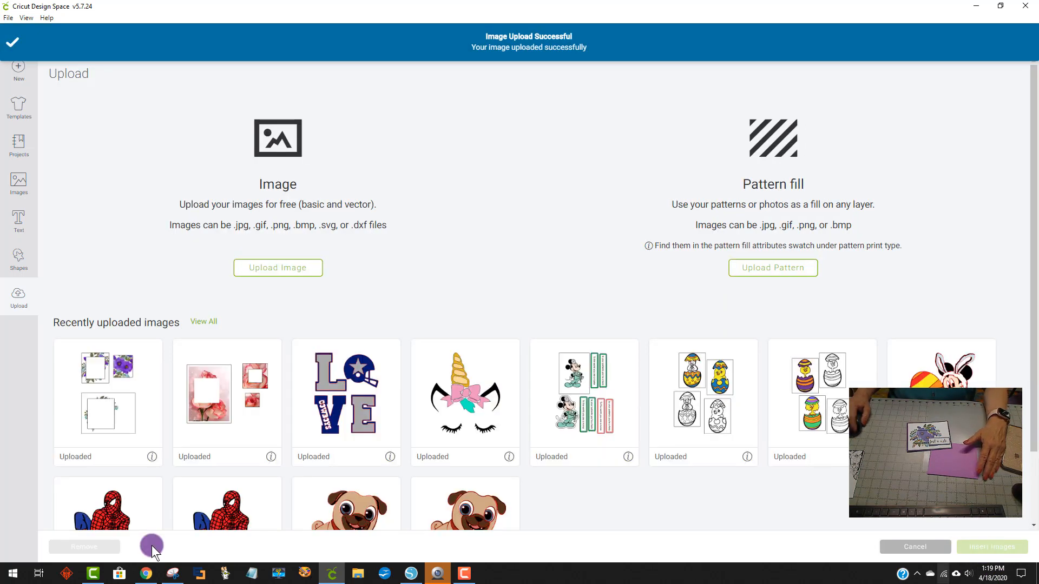
left_click(84, 412)
left_click(1004, 553)
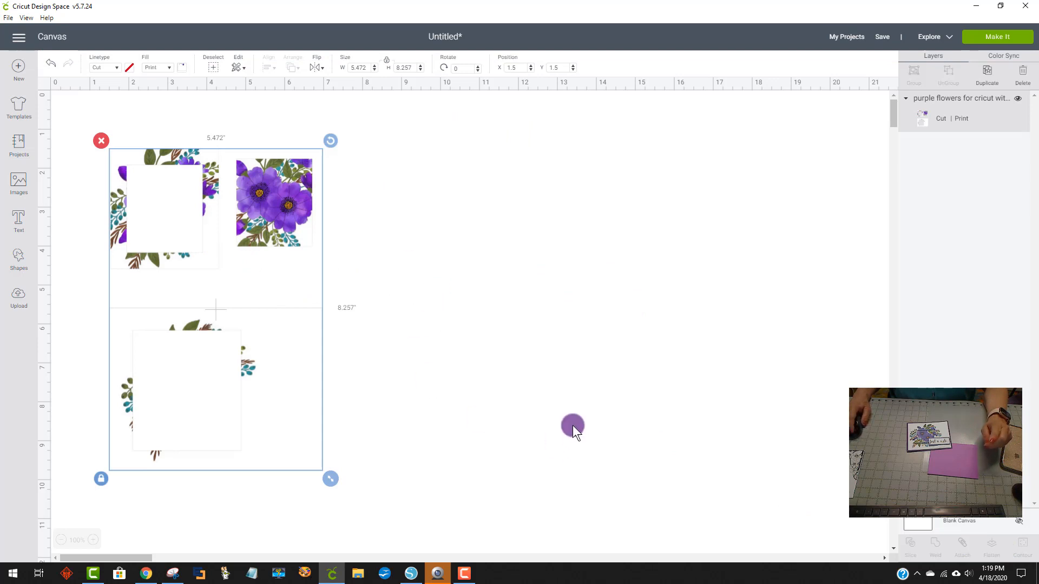
left_click(431, 438)
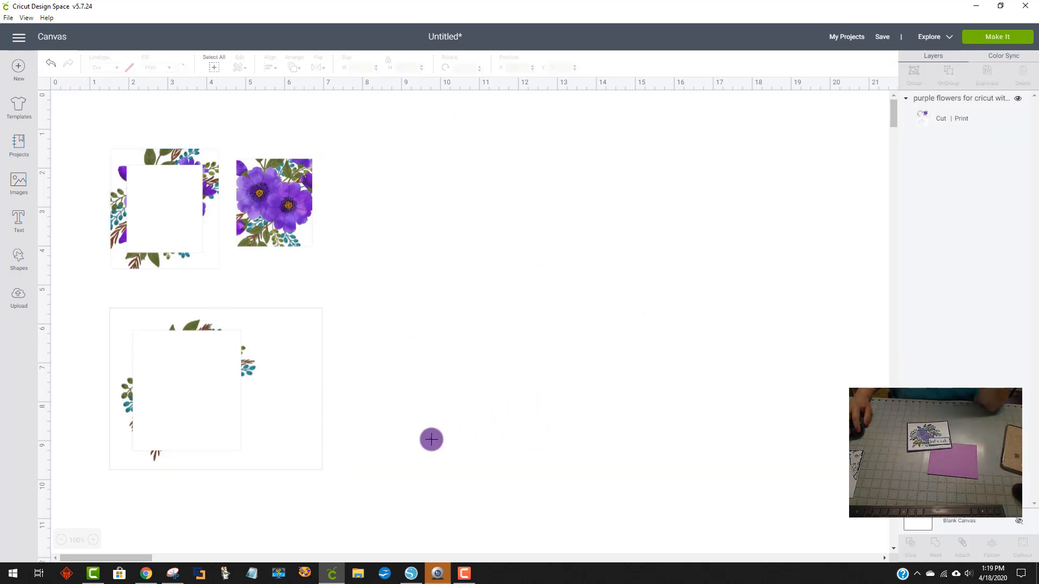
Step: Enlarge the inserted flower image to about 6.28 by 9.48 in and move it toward the middle of the canvas
left_click(235, 395)
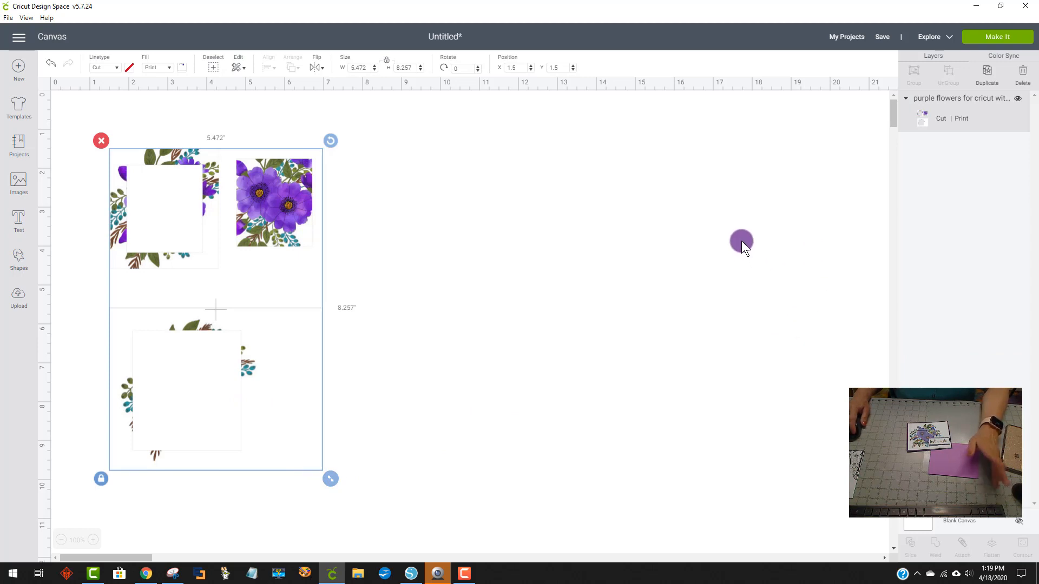
left_click_drag(329, 479, 509, 528)
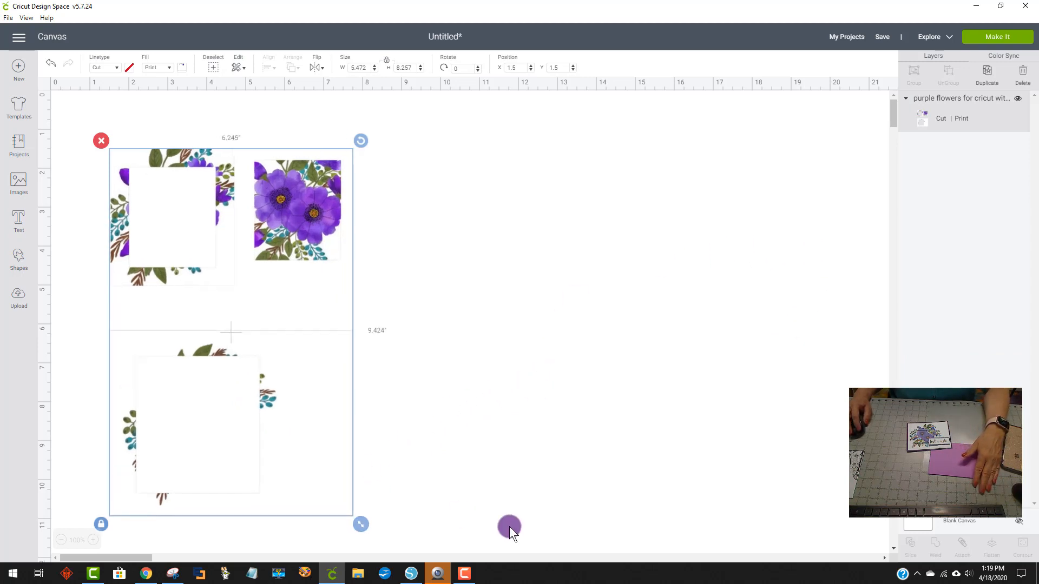
left_click(611, 404)
left_click_drag(426, 255, 486, 232)
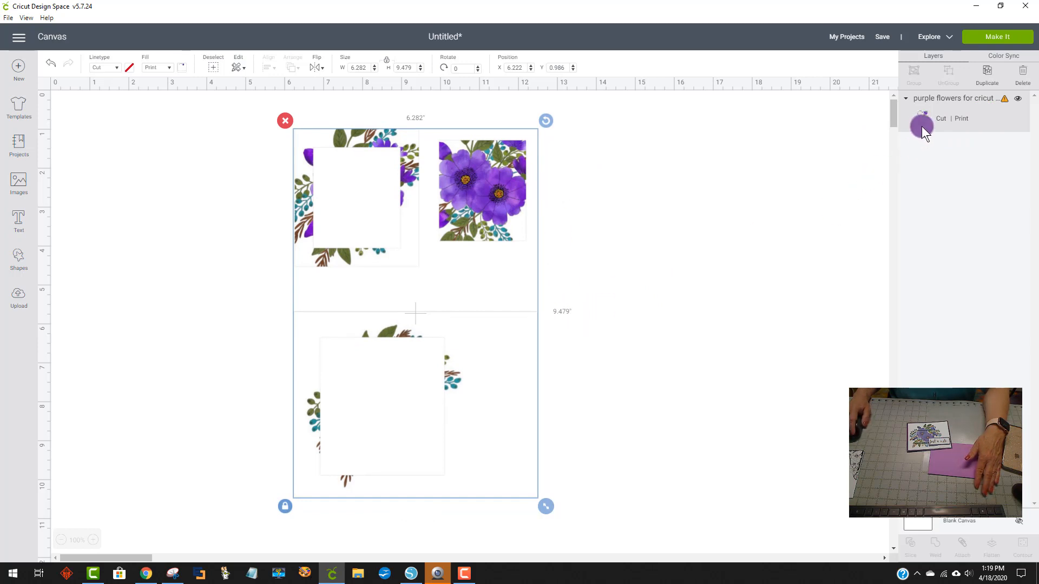
Step: Try to prepare the project for making, and read the size warning on the flower image layer
left_click(1010, 39)
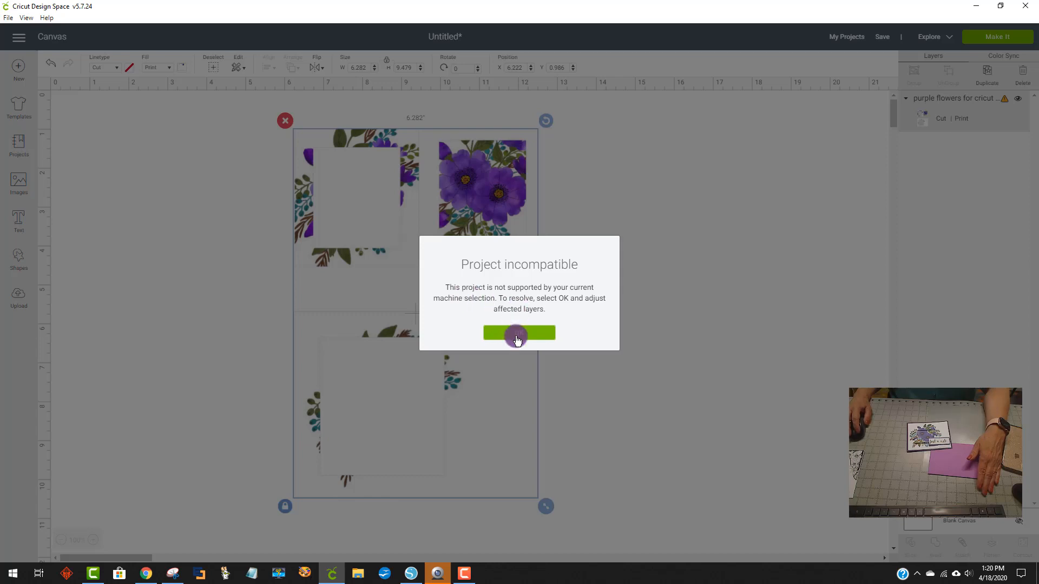
left_click(520, 336)
mouse_move(1004, 102)
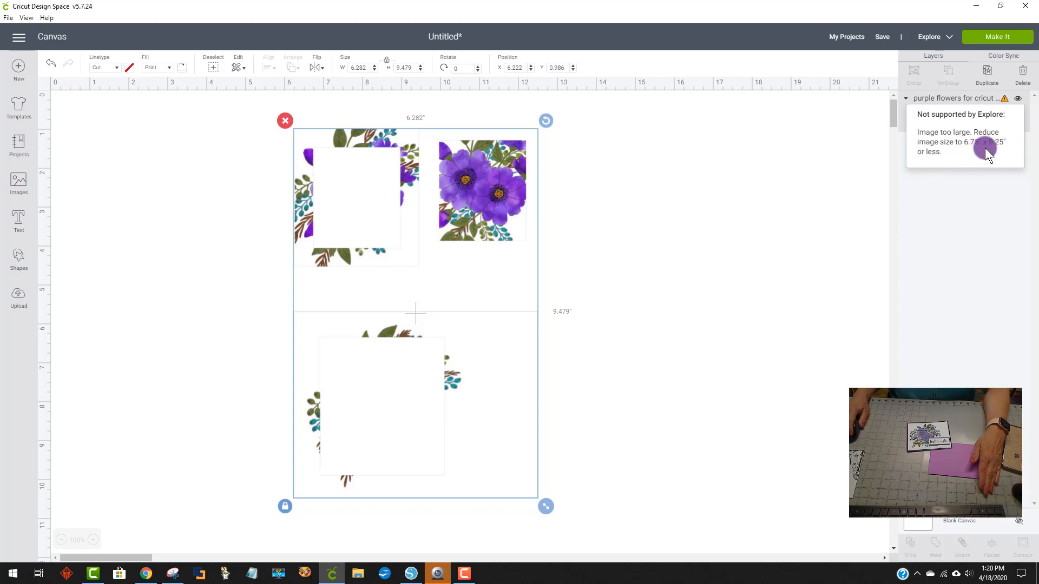
left_click(807, 169)
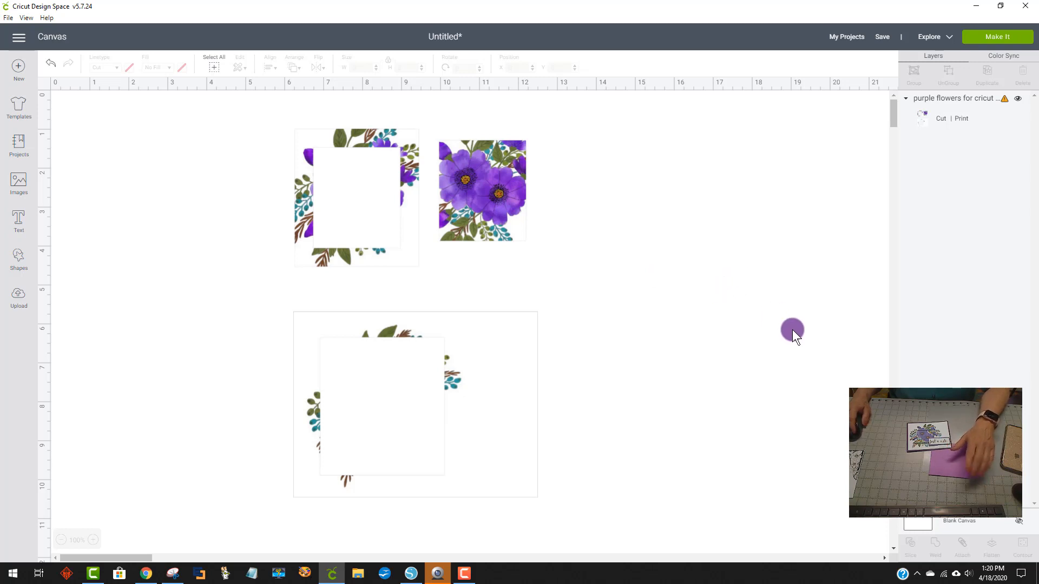
Step: Insert a square, unlock its proportions and stretch it over the whole lower frame to about 10.24 by 6.38 in
scroll(794, 331, "down", 1)
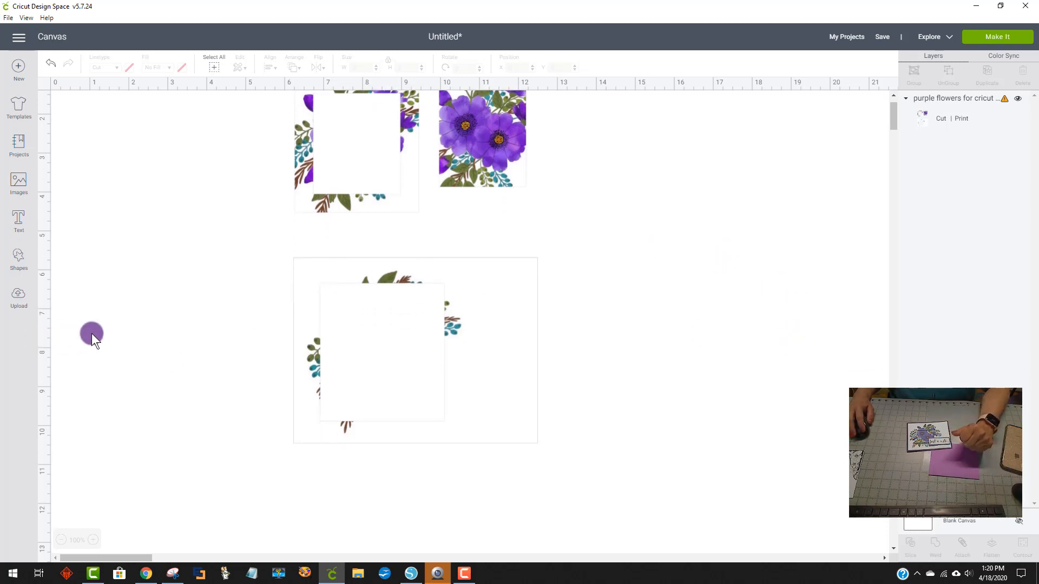
left_click(302, 301)
left_click(59, 262)
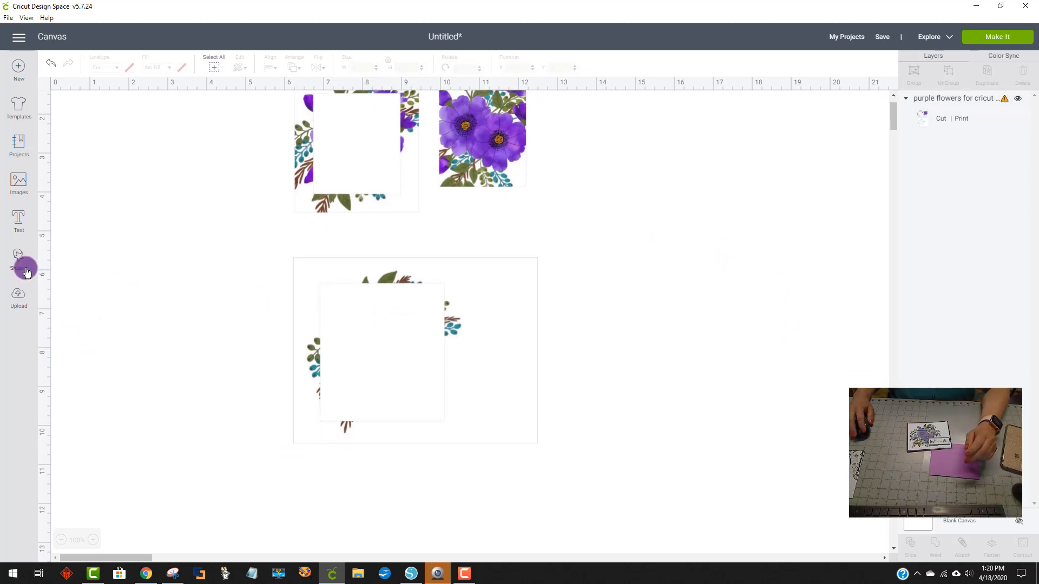
left_click(25, 269)
left_click(67, 185)
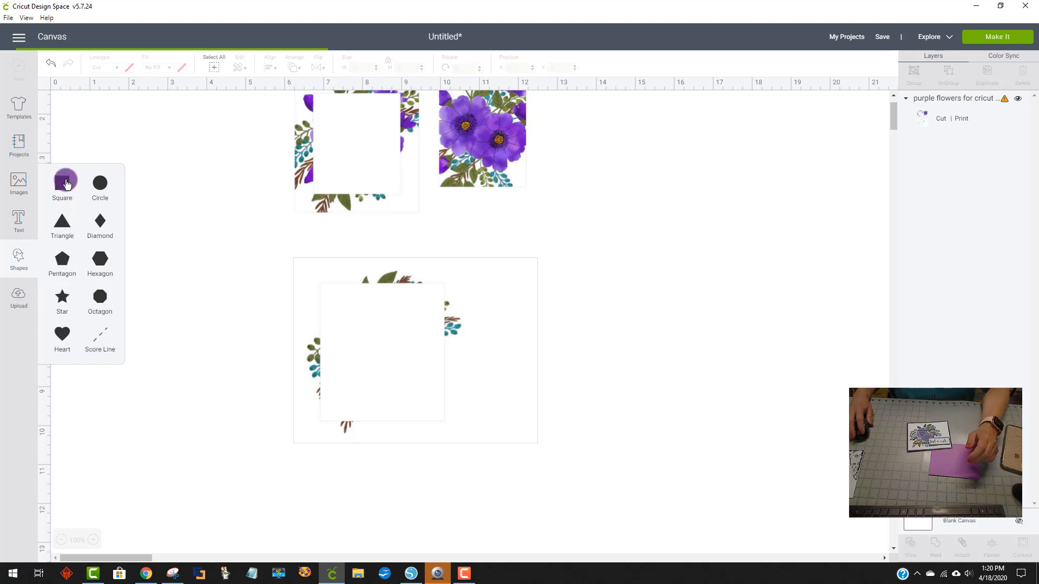
left_click(166, 298)
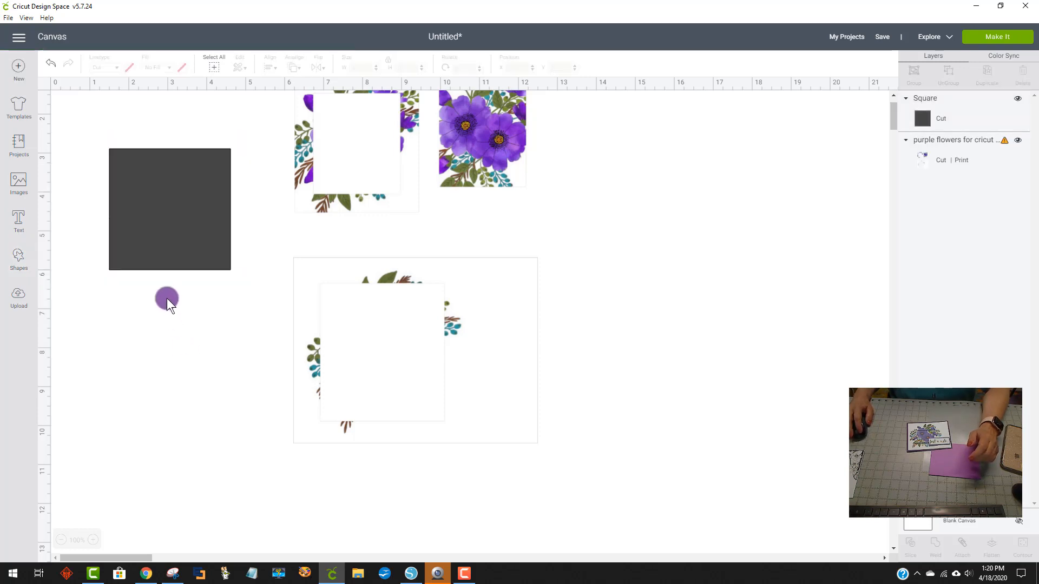
left_click(134, 247)
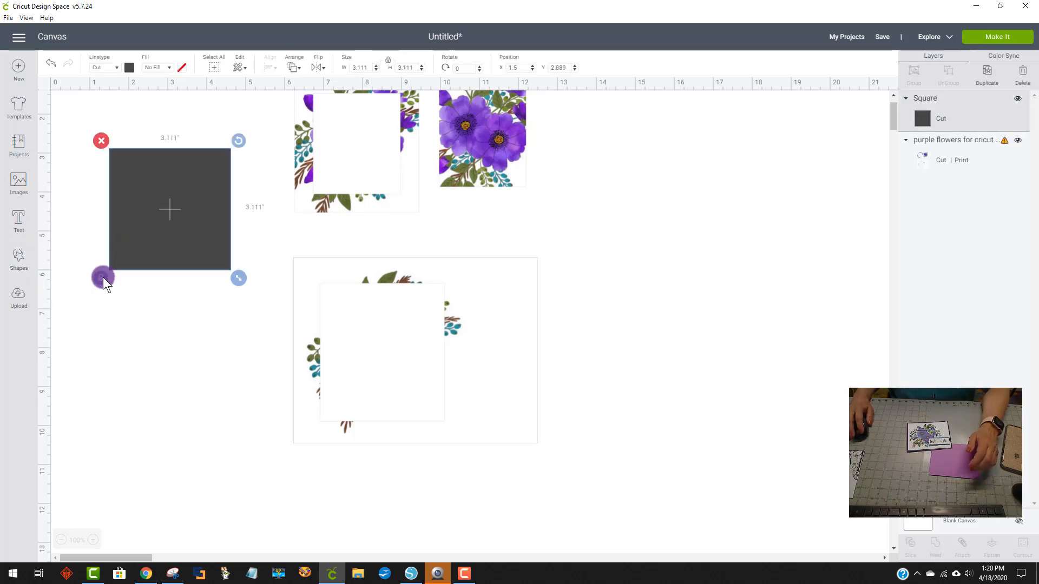
left_click_drag(181, 217, 307, 310)
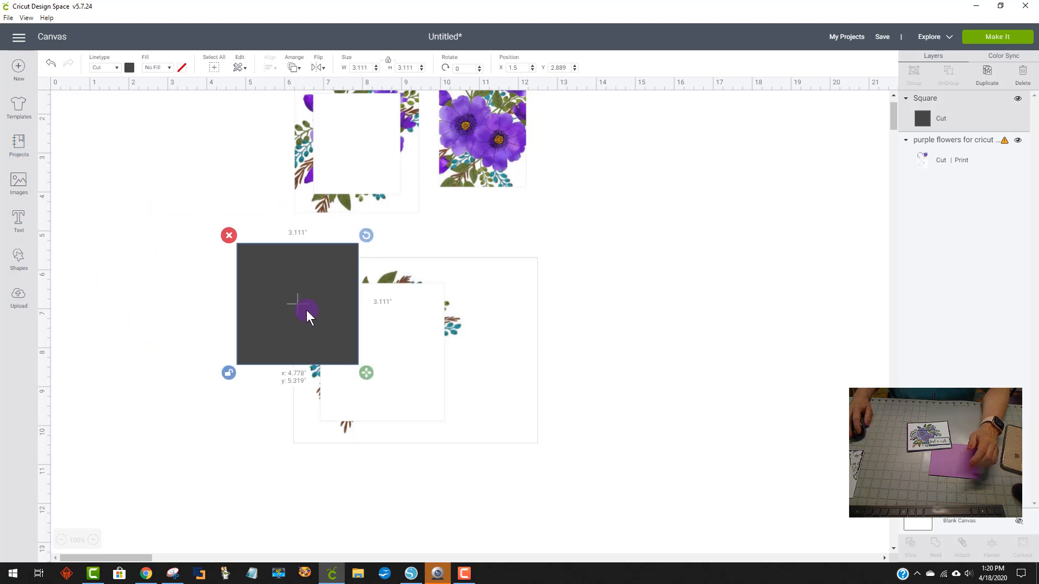
left_click_drag(361, 365, 645, 499)
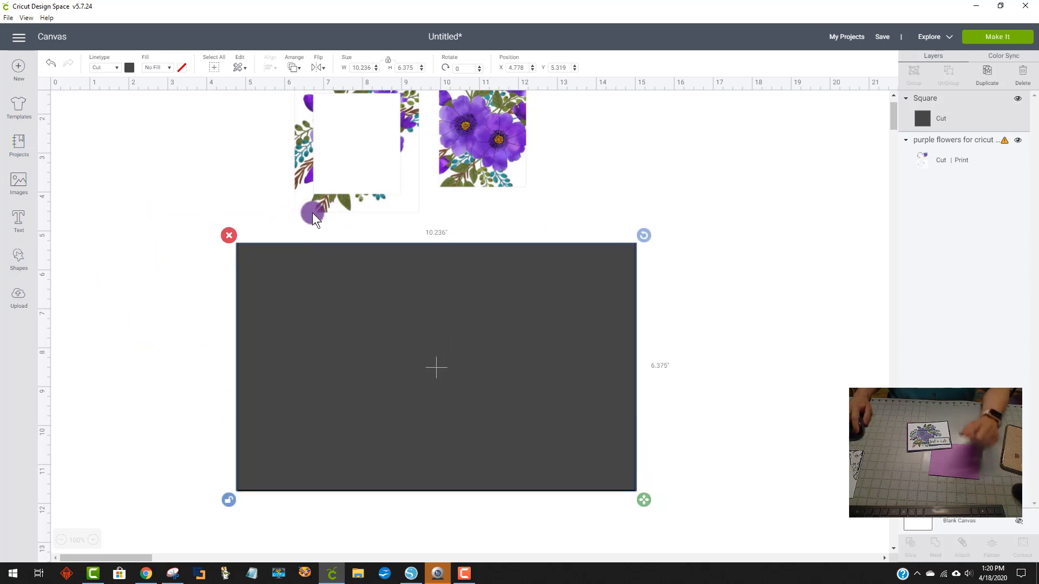
left_click(743, 434)
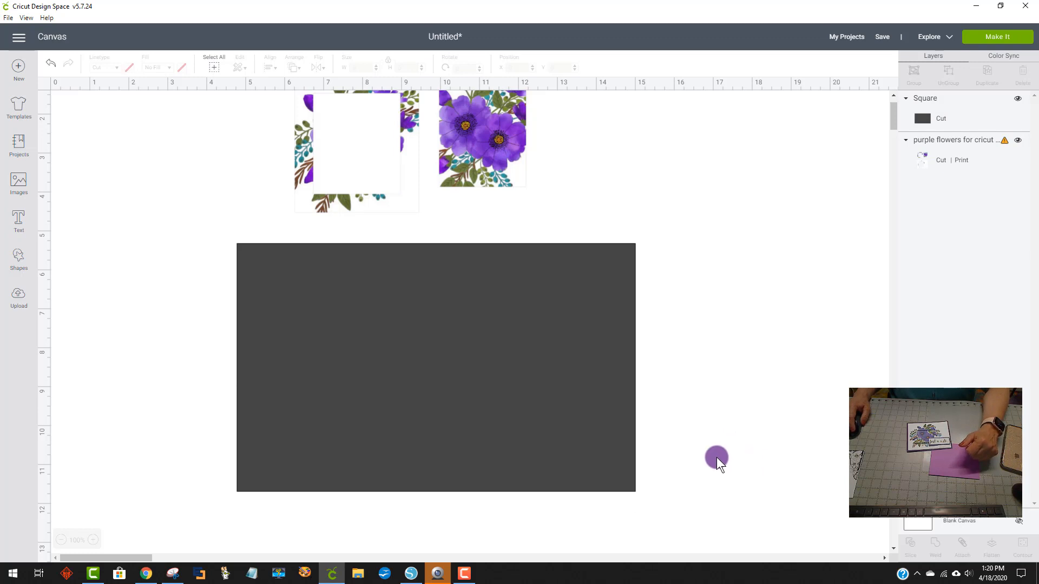
Step: Slice the flower image with the square to separate the lower frame, and delete the leftover dark slice pieces
left_click_drag(716, 457, 126, 280)
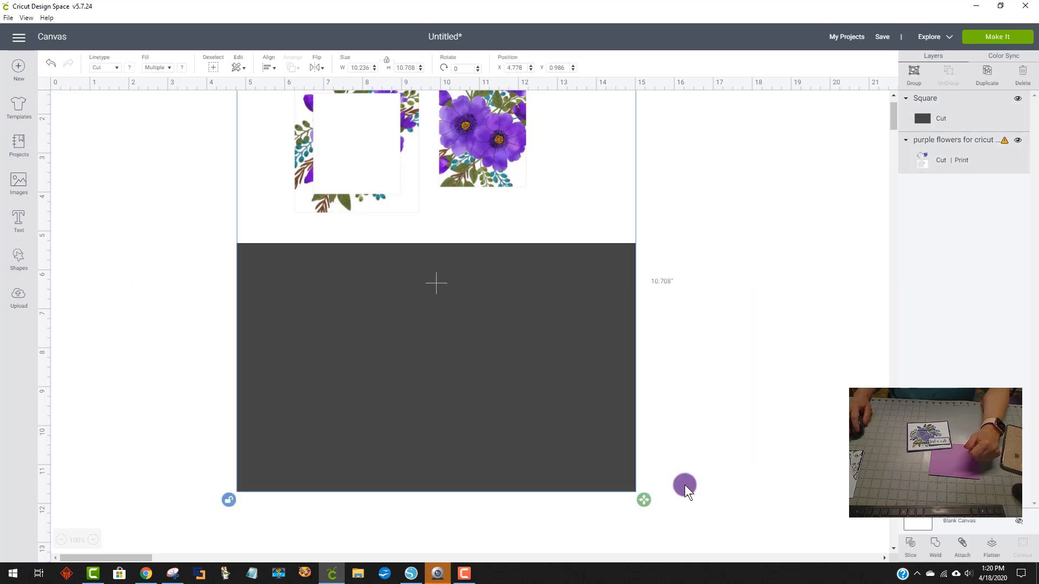
left_click(913, 544)
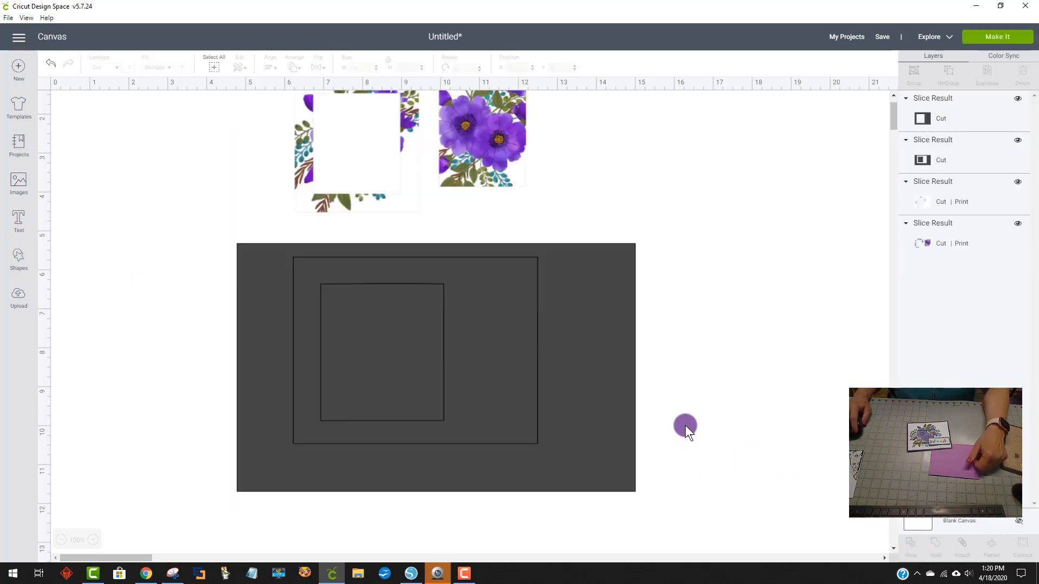
left_click_drag(608, 351, 815, 380)
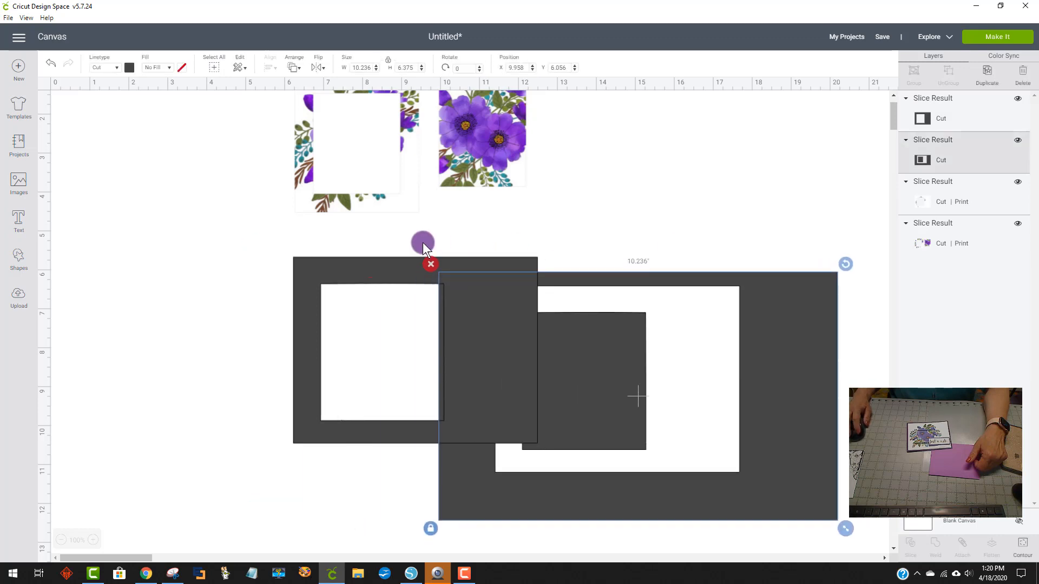
left_click(427, 262)
left_click_drag(456, 272, 798, 273)
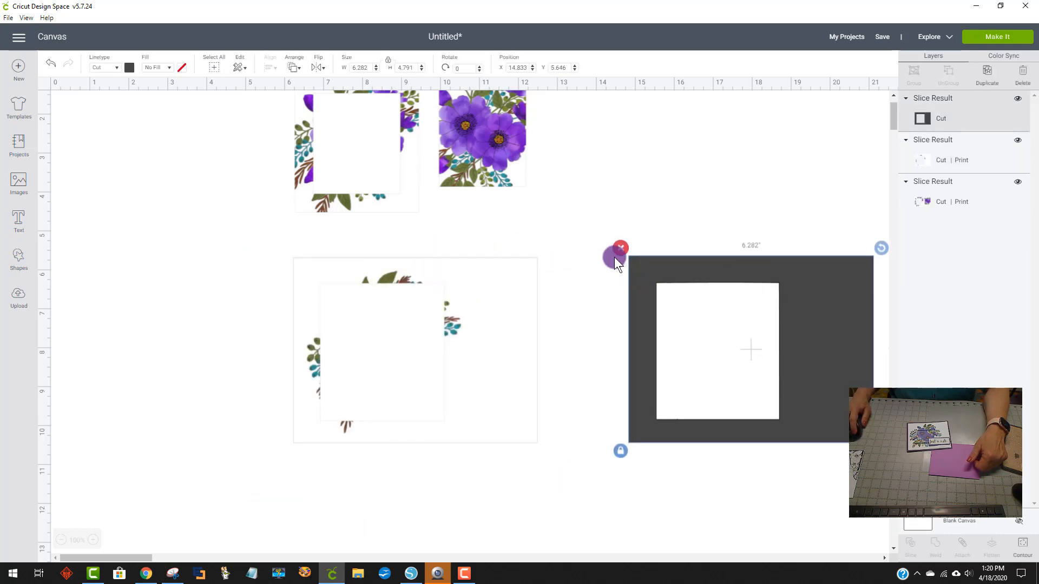
left_click(617, 251)
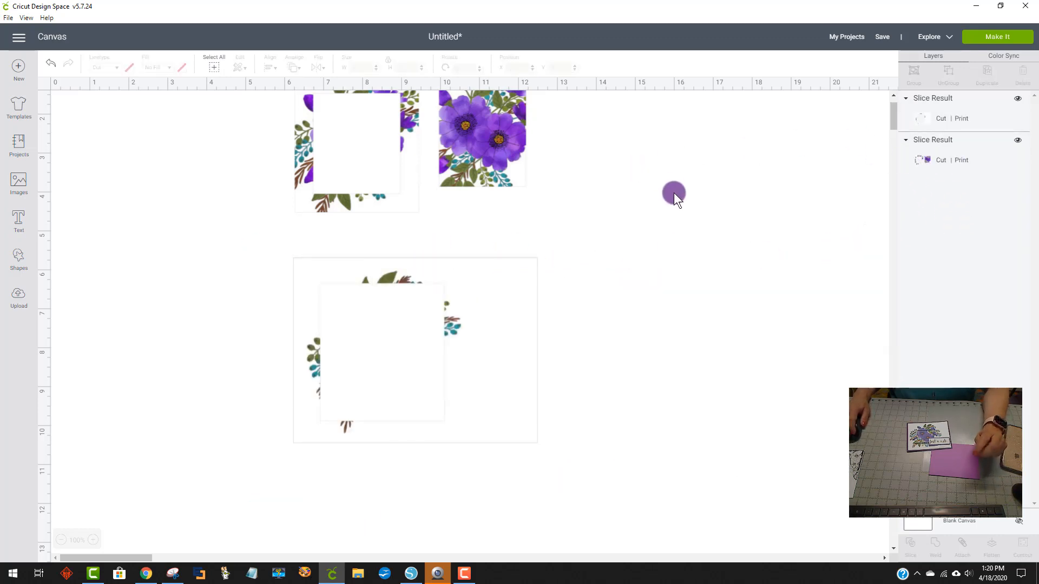
Step: Select the upper pieces and the lower frame in turn, preview both on the print mat, and return to the canvas
scroll(593, 235, "up", 2)
left_click_drag(372, 136, 620, 287)
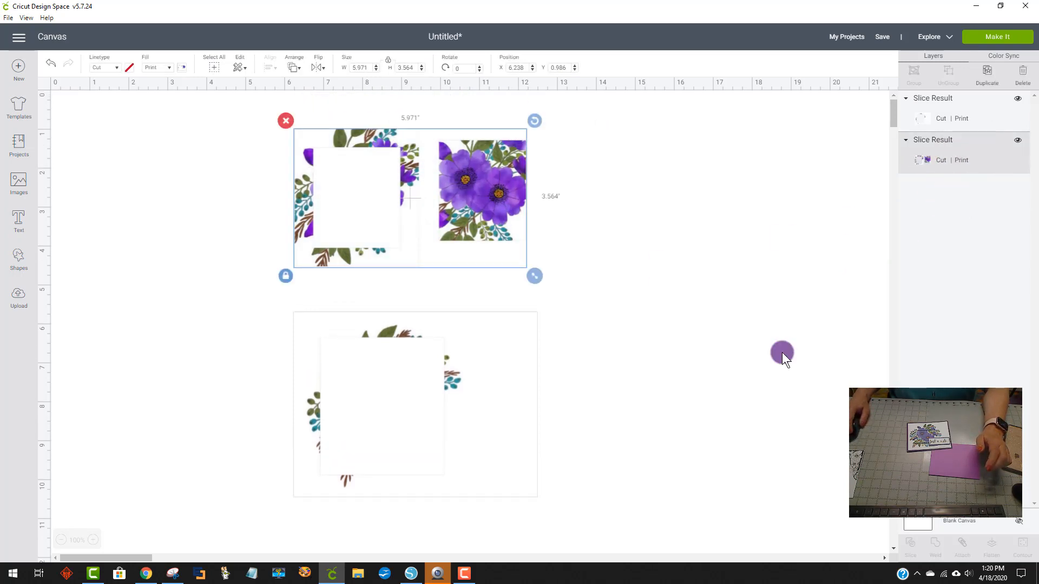
left_click_drag(587, 493, 206, 303)
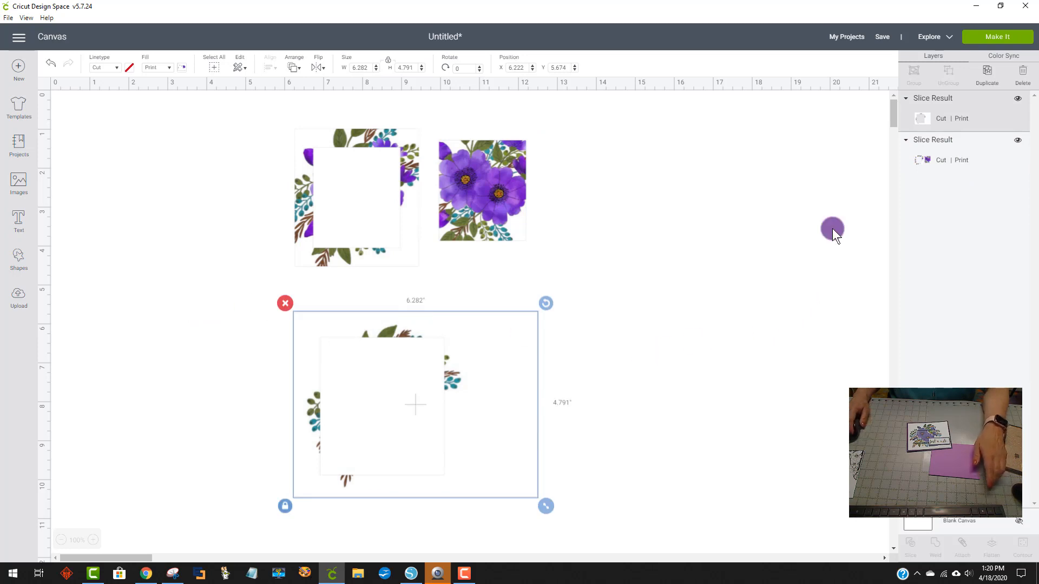
left_click(996, 38)
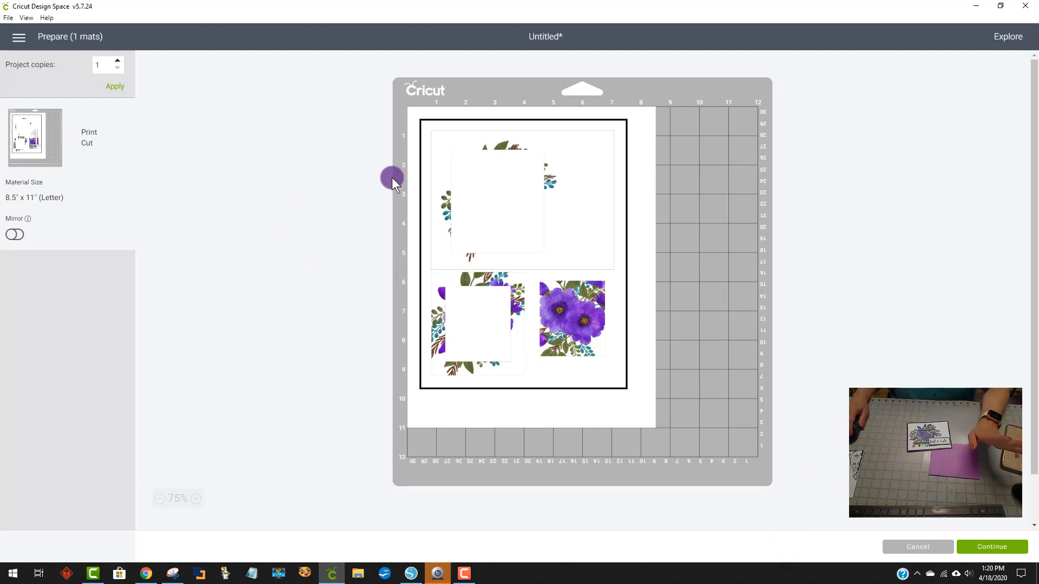
left_click(923, 549)
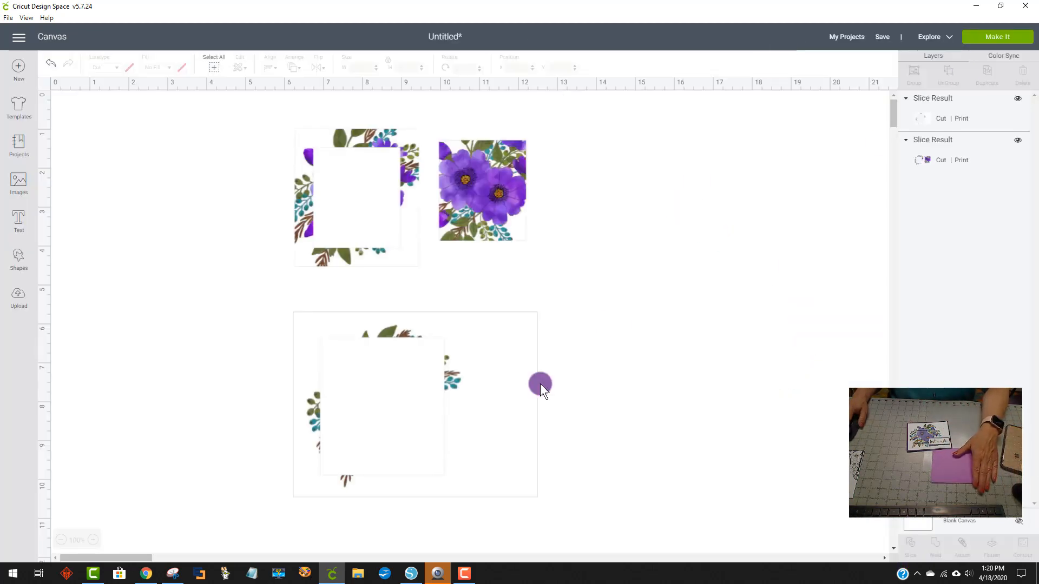
Step: Switch to Silhouette Studio and examine the line color choices for the large lower frame
left_click(411, 574)
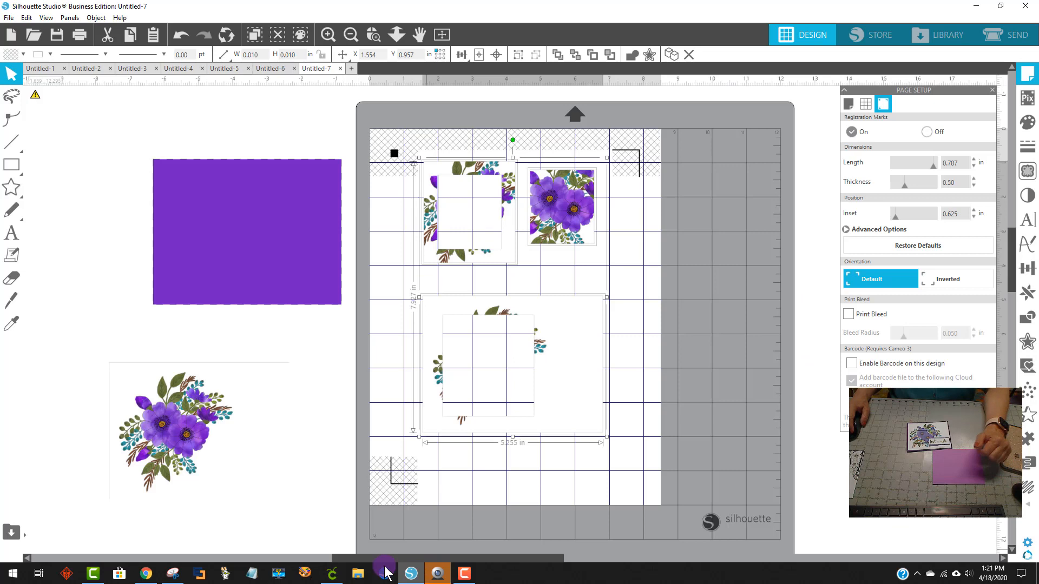
left_click(675, 297)
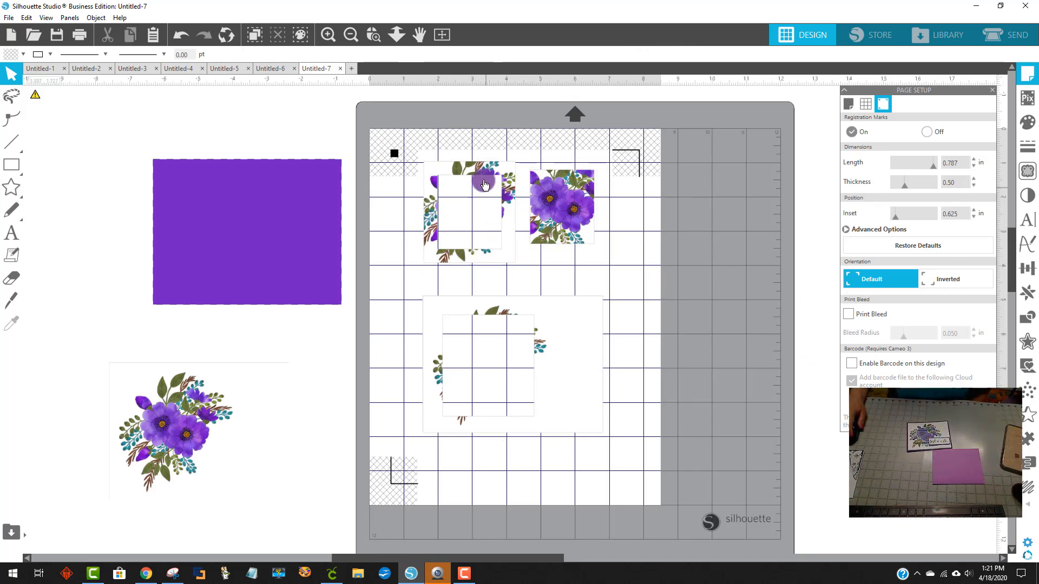
left_click(484, 185)
left_click(583, 313)
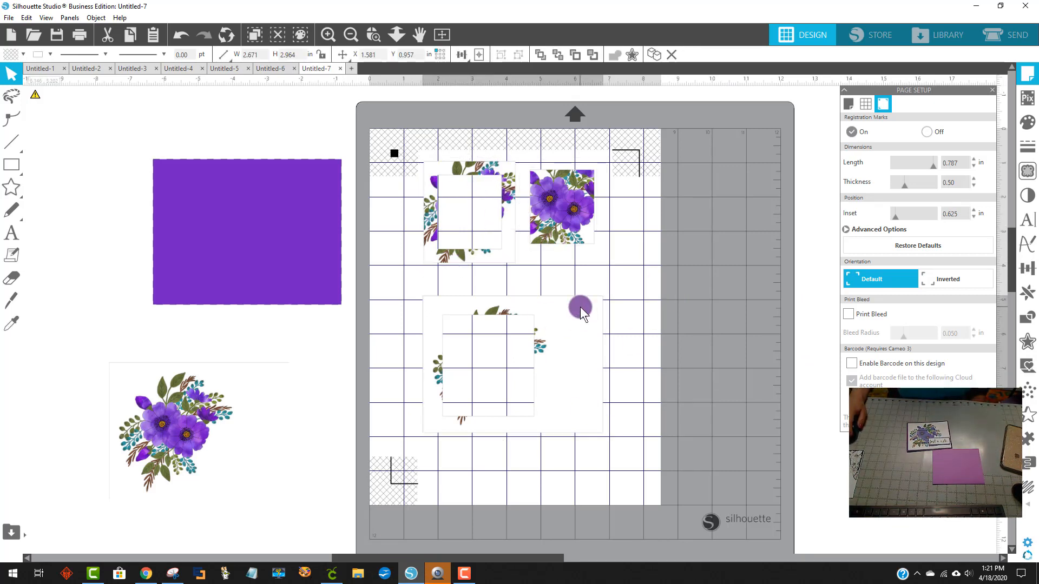
left_click(575, 314)
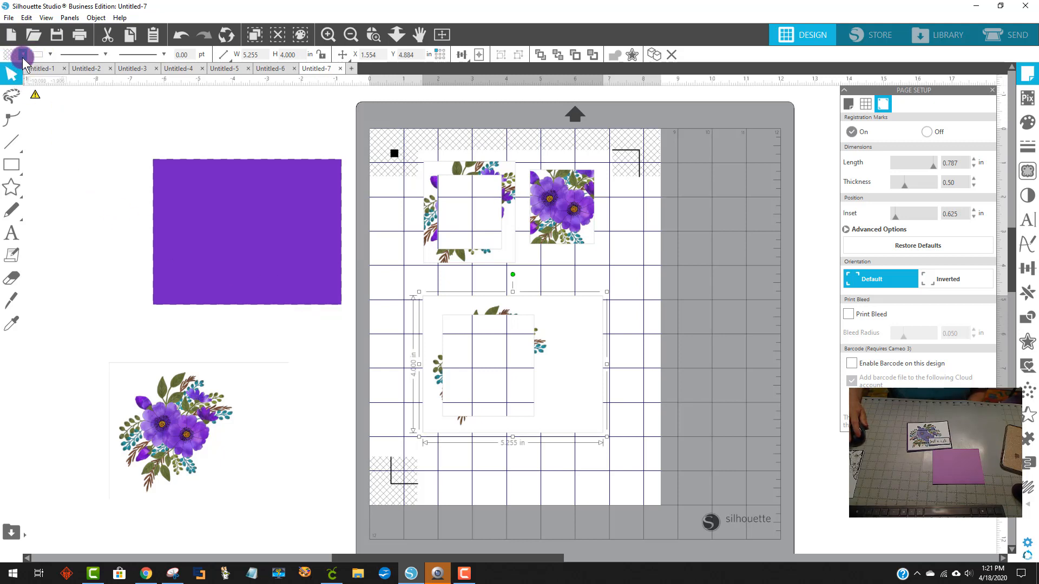
left_click(39, 54)
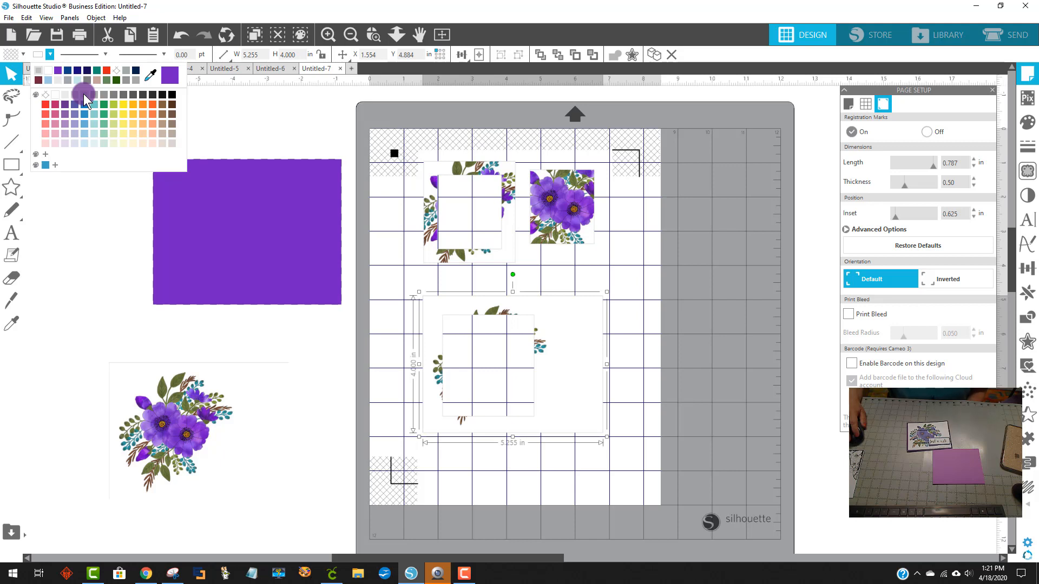
left_click(725, 280)
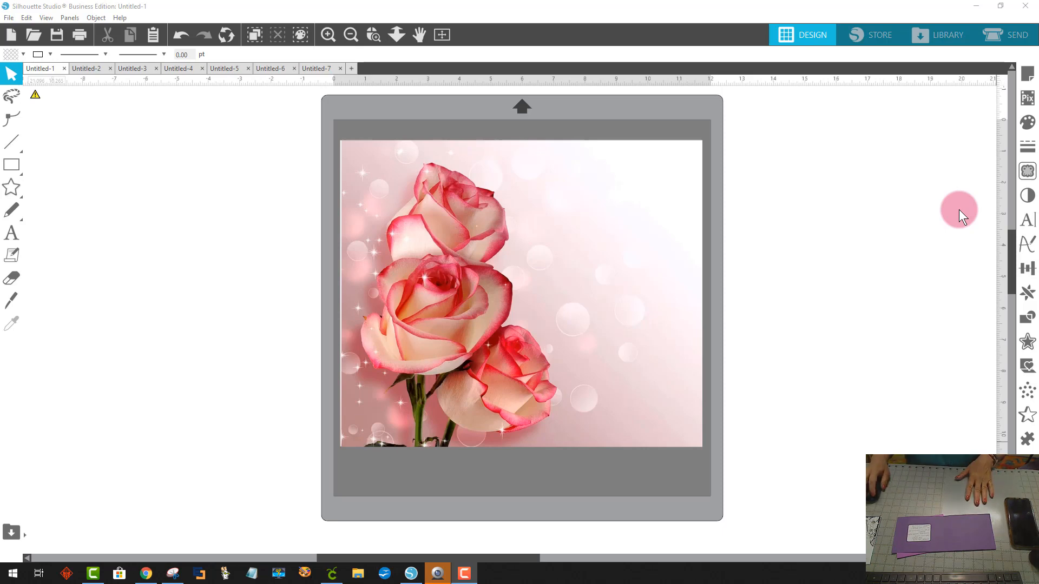
Step: Switch to Chrome and open the "Flower Rose Petal" photo from the Pixabay flower bouquet results
left_click(145, 574)
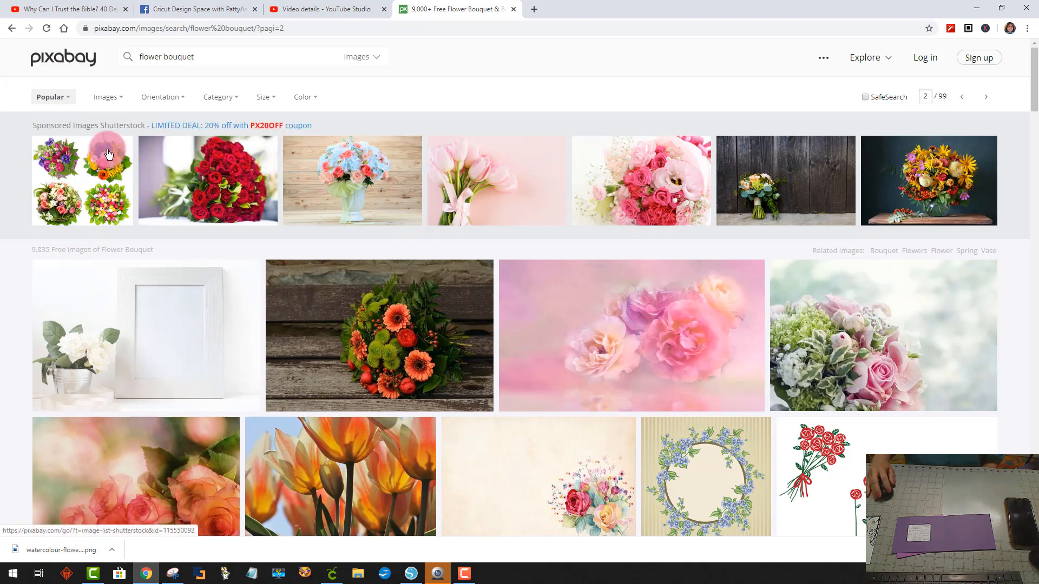
left_click_drag(122, 123, 324, 119)
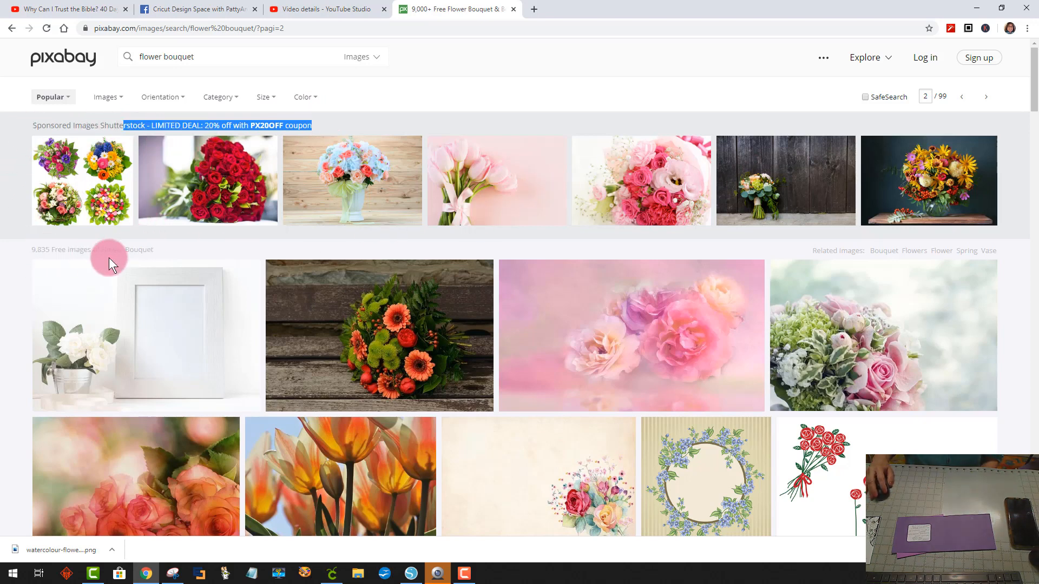
scroll(222, 298, "down", 2)
scroll(379, 309, "down", 9)
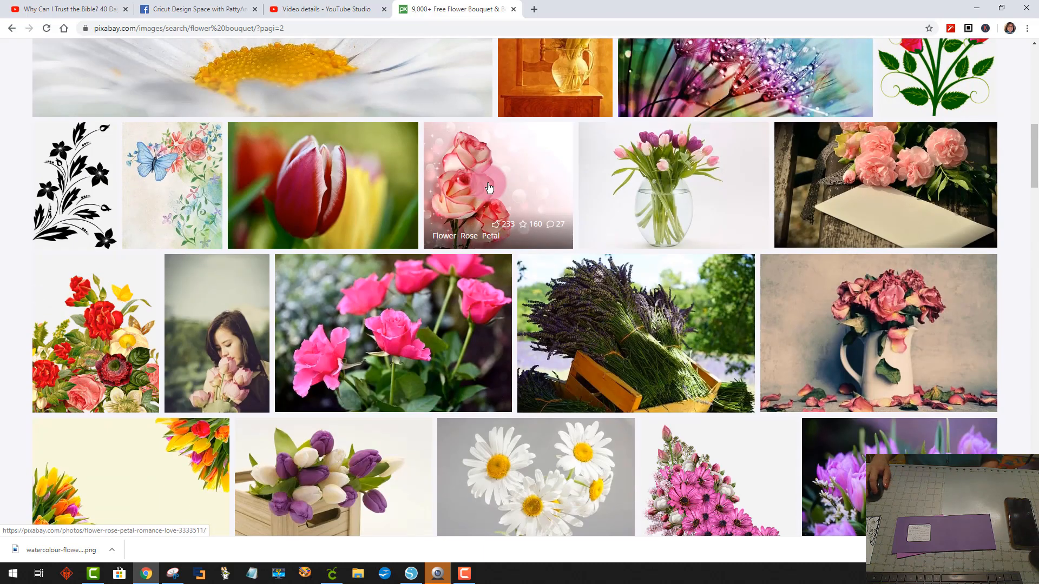
left_click(491, 188)
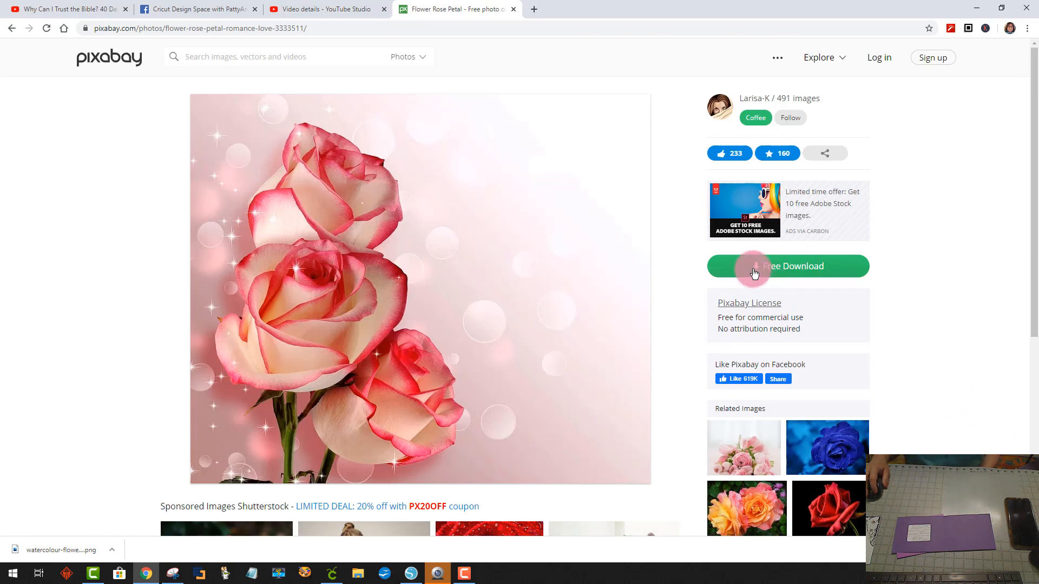
Step: Copy the rose photo from its Pixabay page and switch back to Silhouette Studio
right_click(339, 327)
left_click(377, 356)
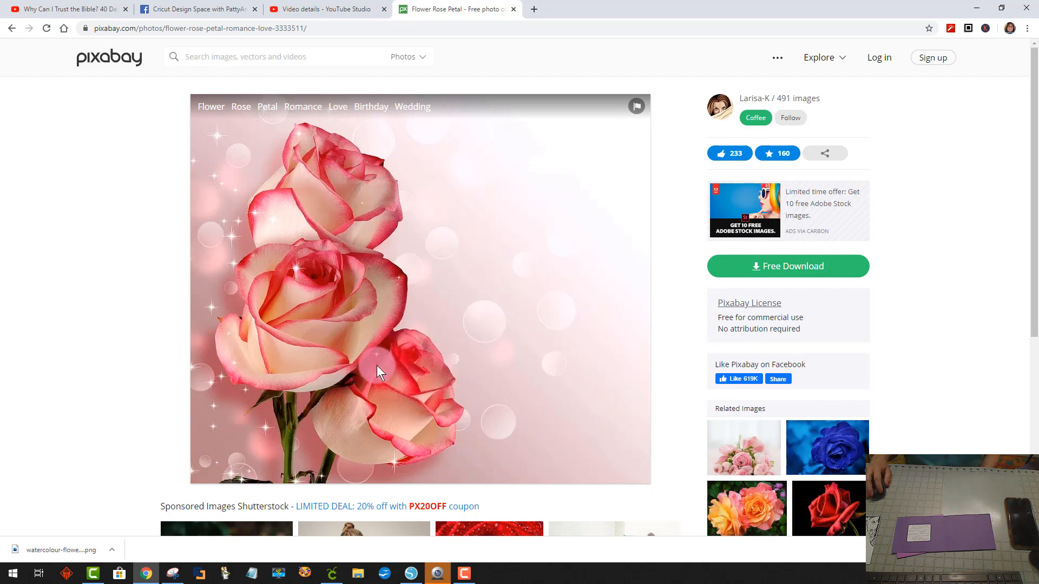
left_click(412, 573)
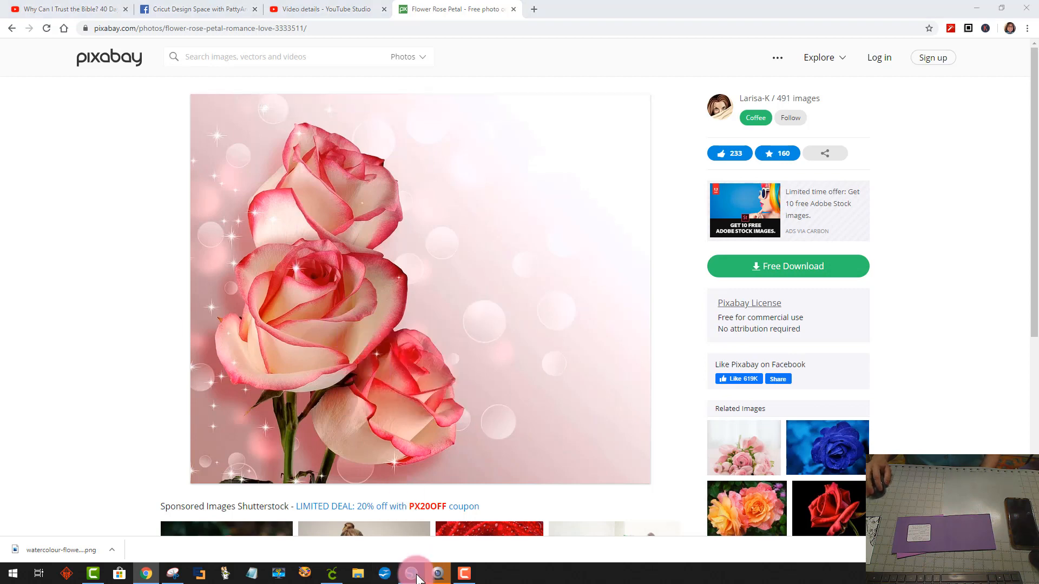
Step: Paste another copy of the rose photo, place it beside the mat and delete it
right_click(45, 179)
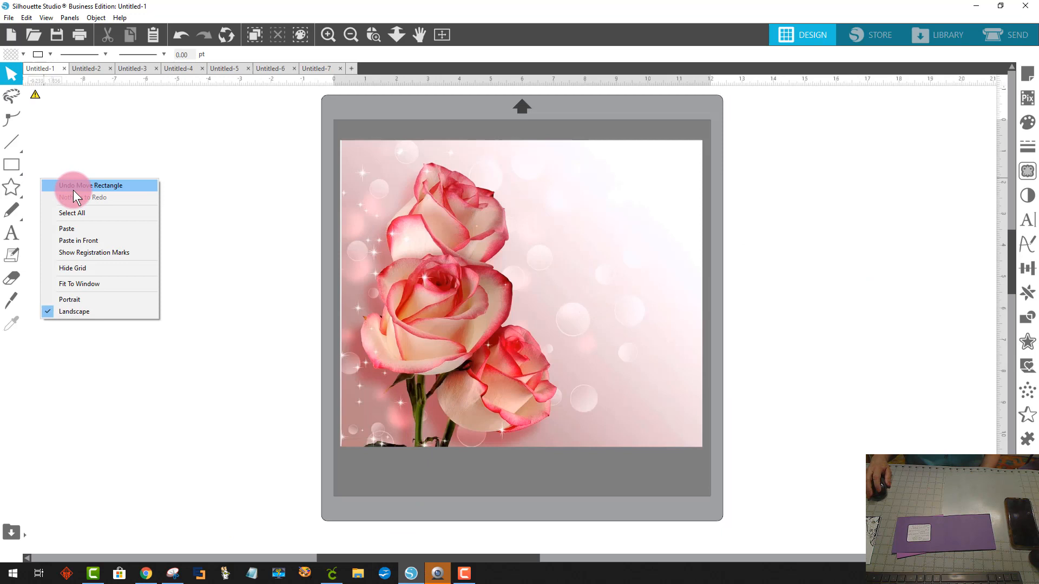
left_click(103, 227)
left_click_drag(485, 337, 239, 269)
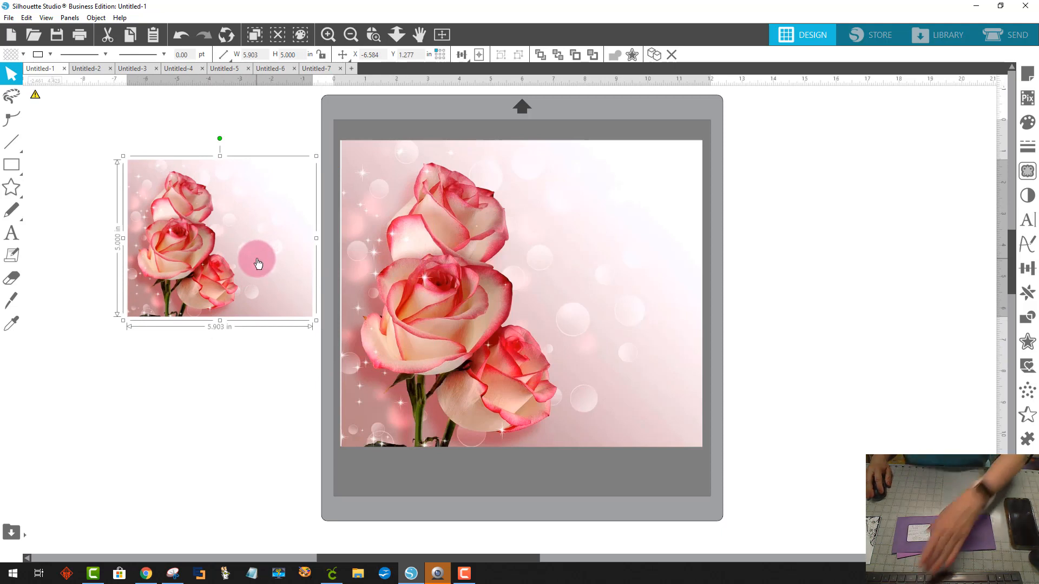
key("Delete")
Step: Move the large rose photo right on the mat to about X 1.43, Y 0.71 in, and open its points for editing
left_click_drag(439, 302, 481, 307)
left_click(341, 172)
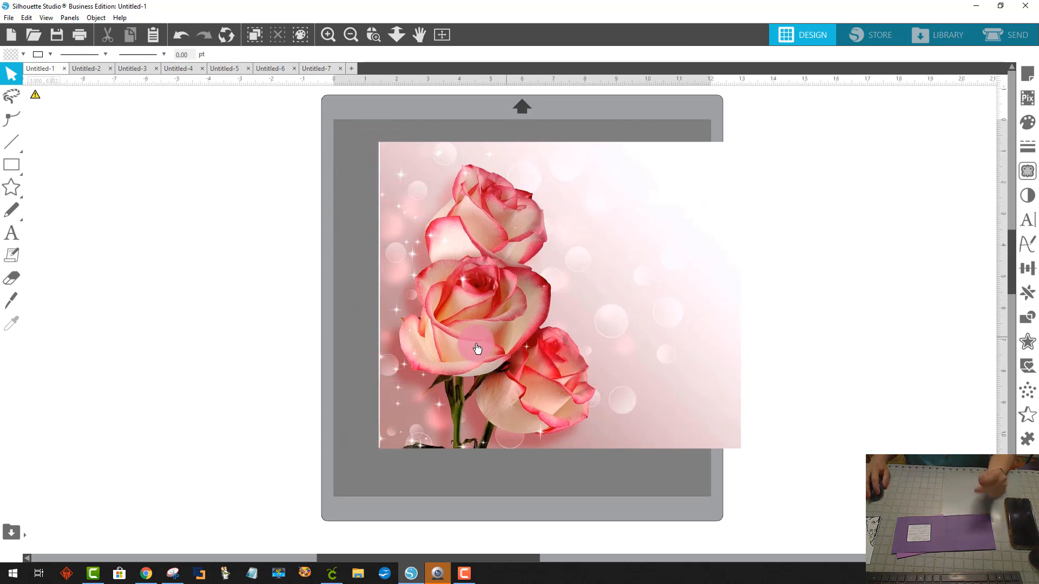
left_click(603, 313)
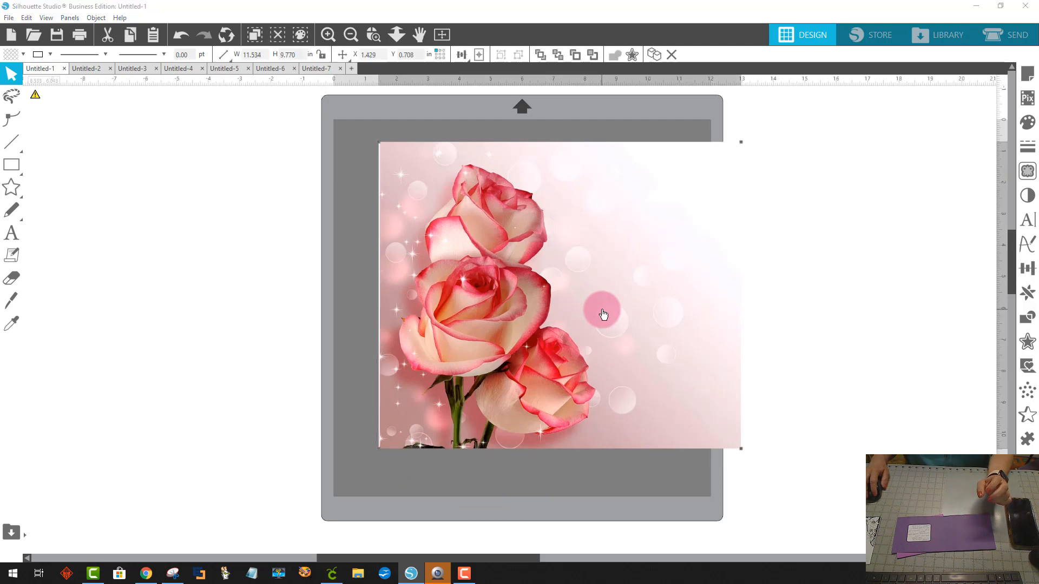
double_click(603, 313)
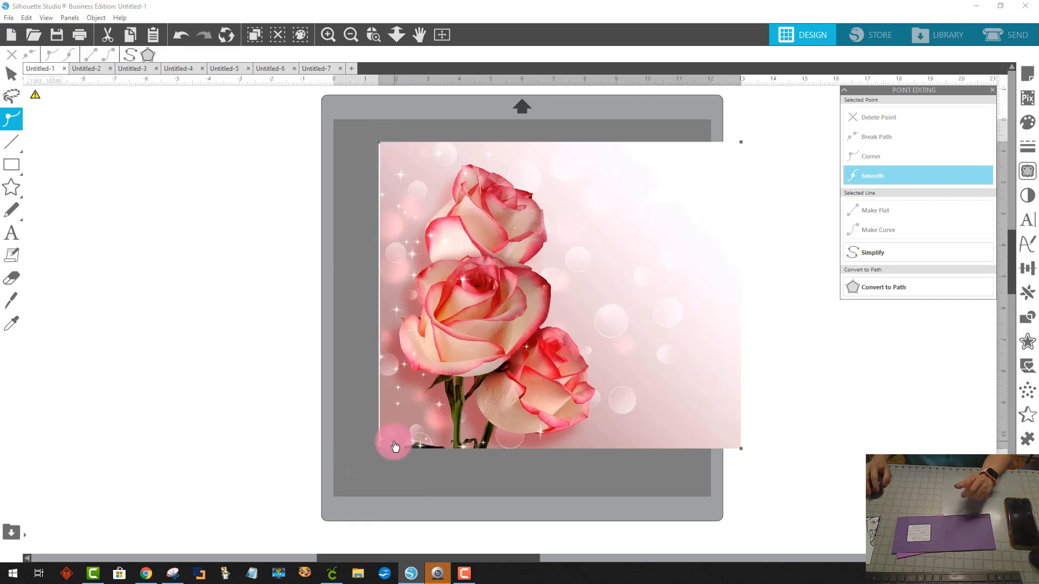
Step: Cut through the photo near its left edge with a straight, solid vertical Knife line about 10.7 in long, with Auto Apply off
left_click(10, 301)
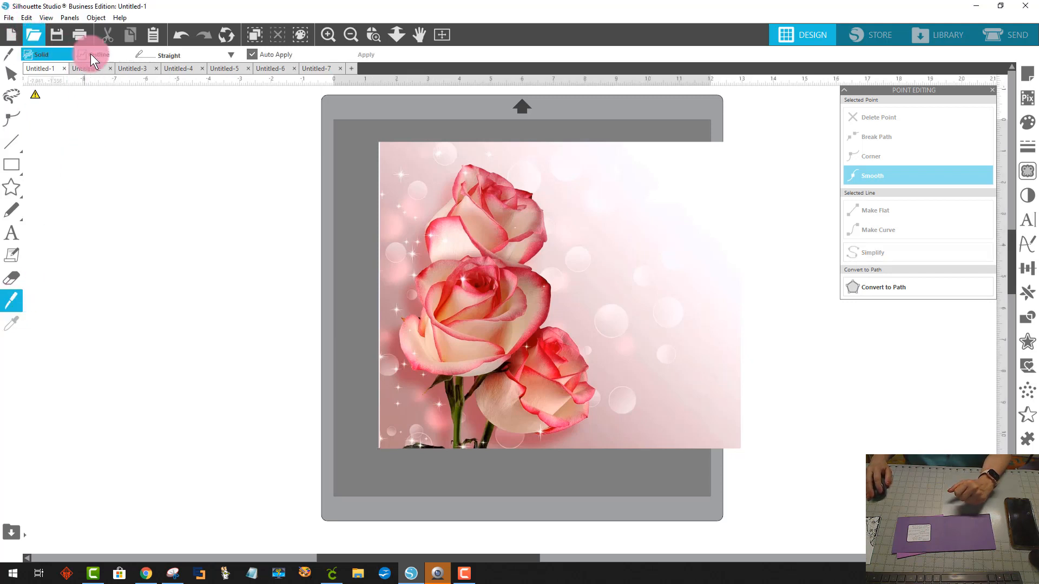
left_click(255, 54)
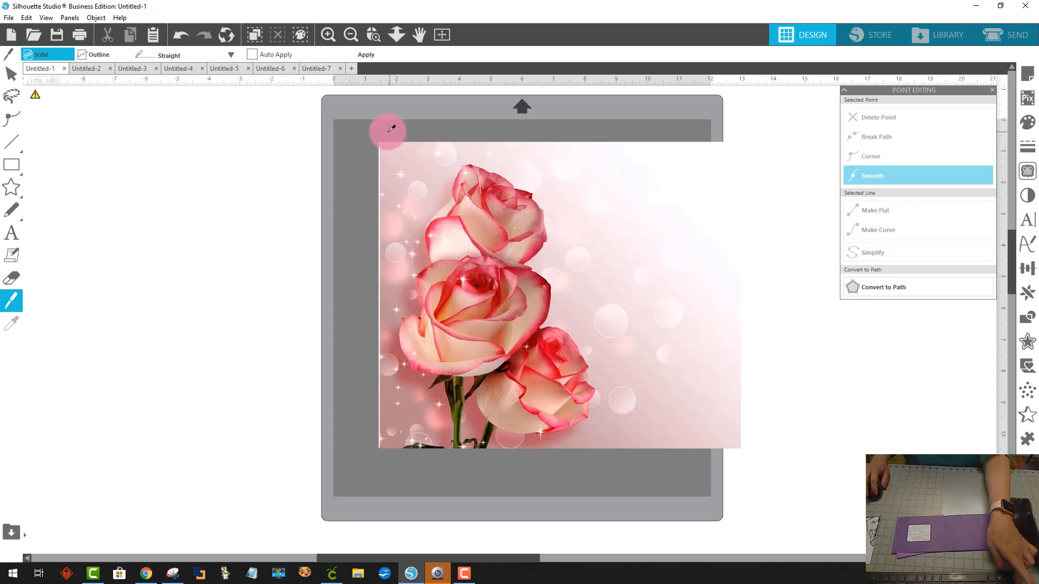
left_click_drag(385, 127, 393, 467)
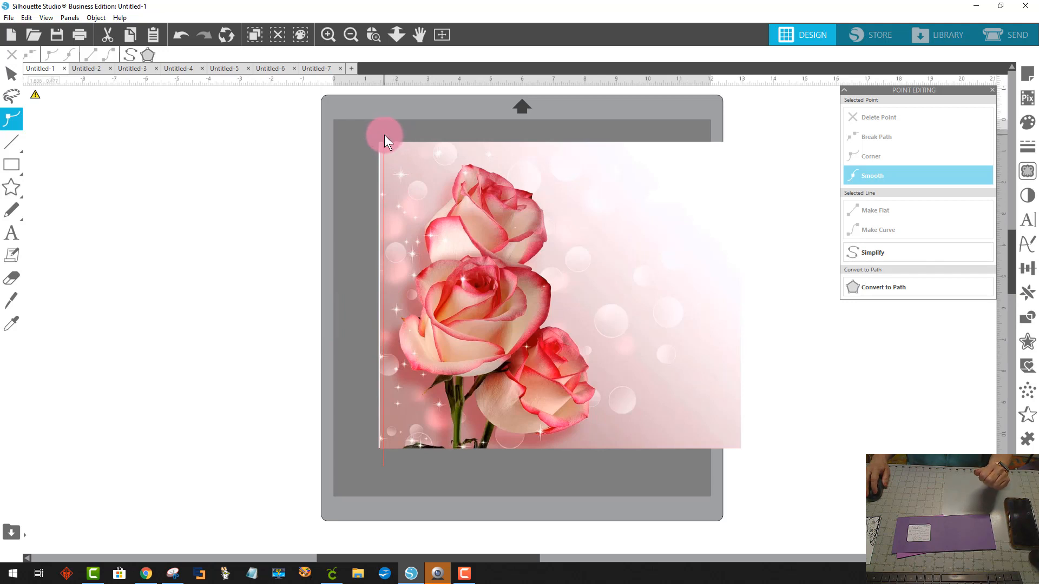
left_click(385, 152)
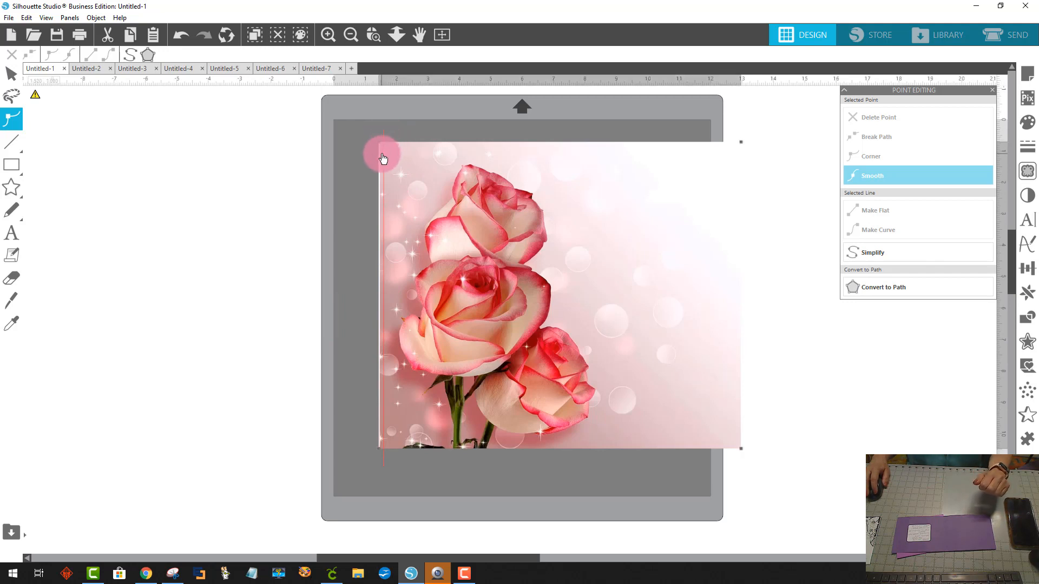
left_click(248, 187)
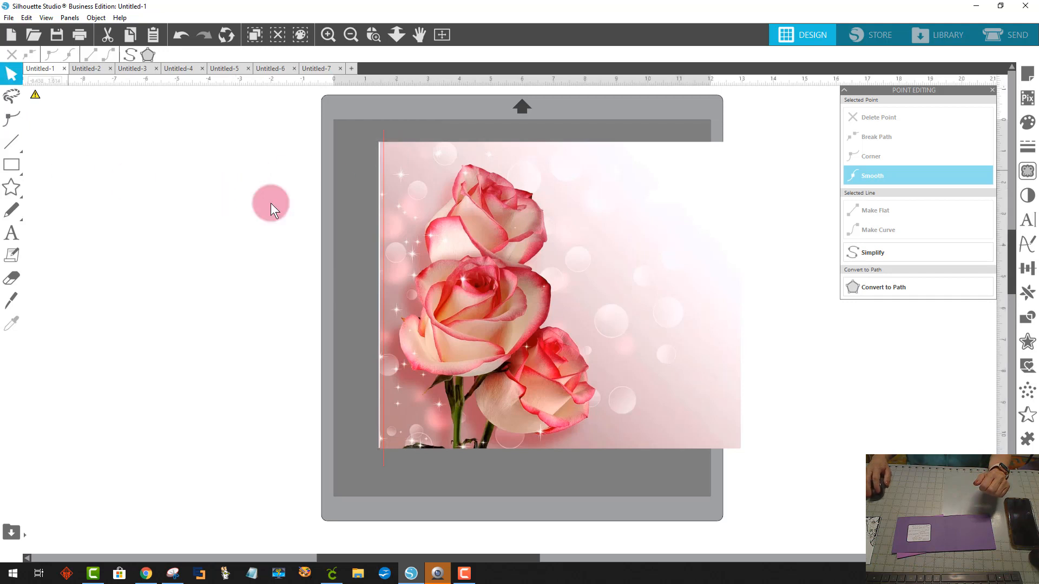
left_click(384, 140)
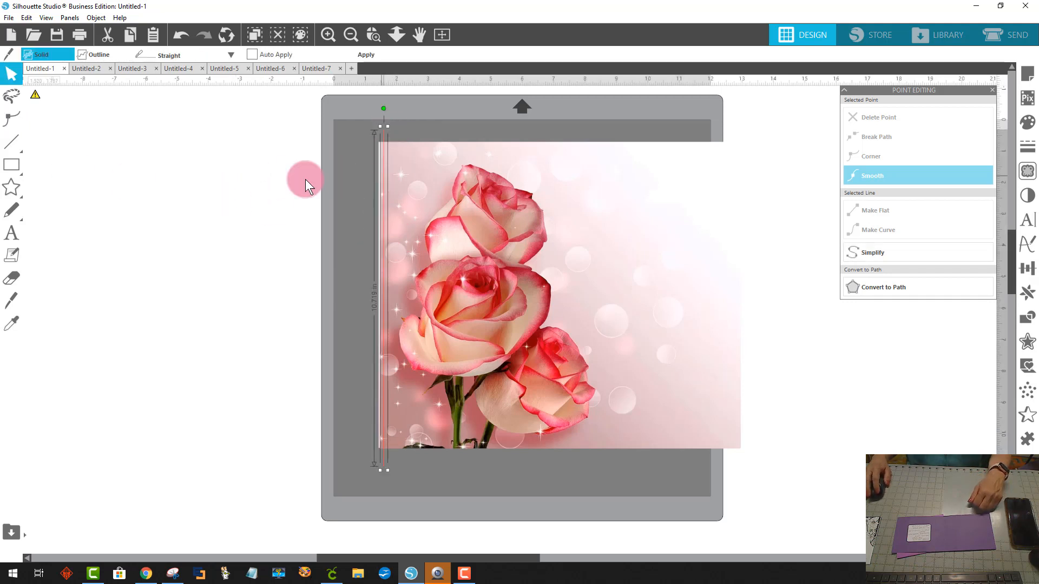
left_click(372, 54)
Step: Delete the thin strip cut from the photo's left edge and move the remaining photo fully onto the mat
left_click(368, 242)
left_click_drag(382, 281, 287, 299)
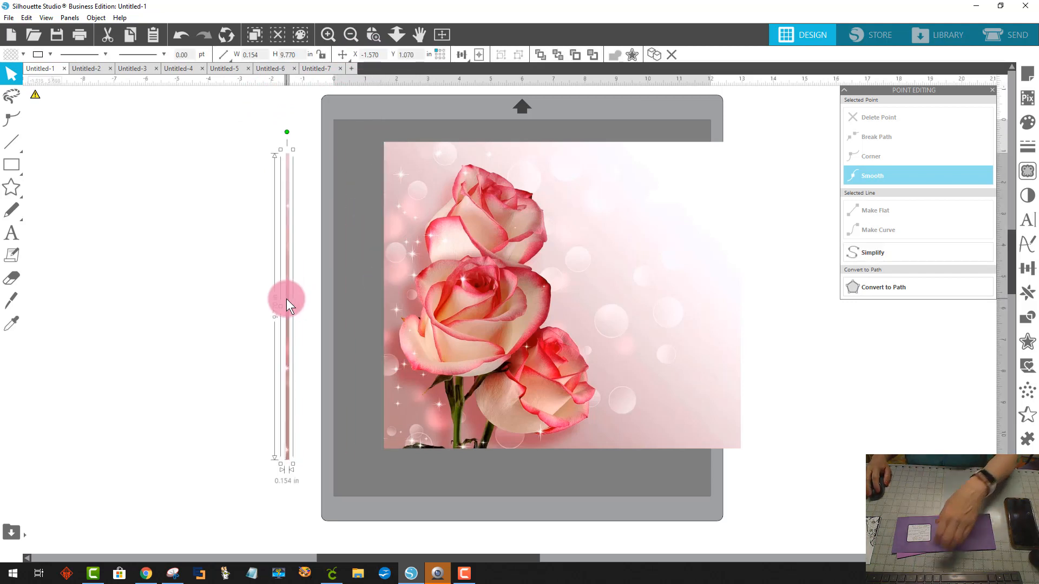
key("Delete")
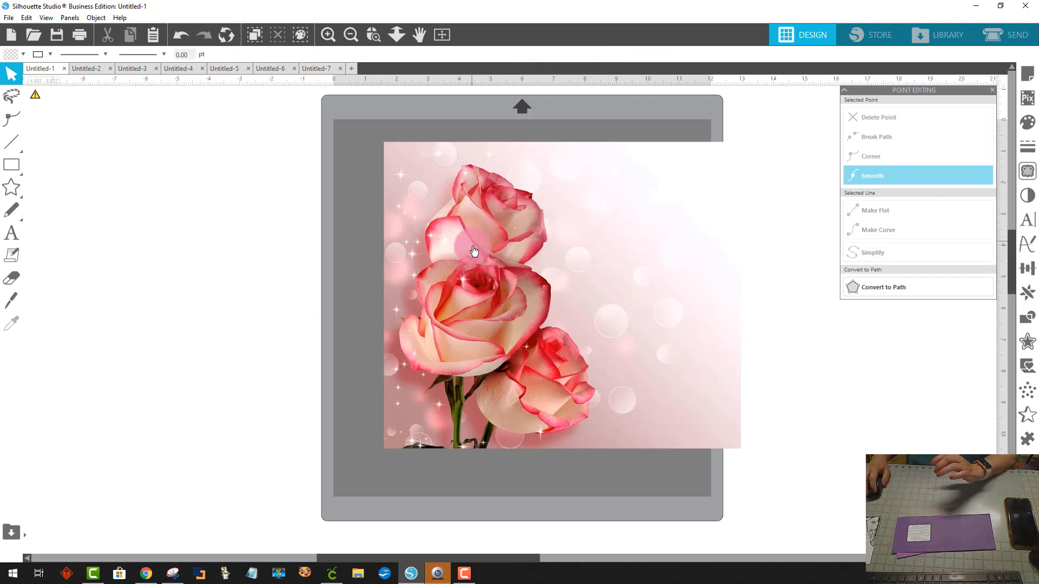
left_click_drag(477, 267, 436, 254)
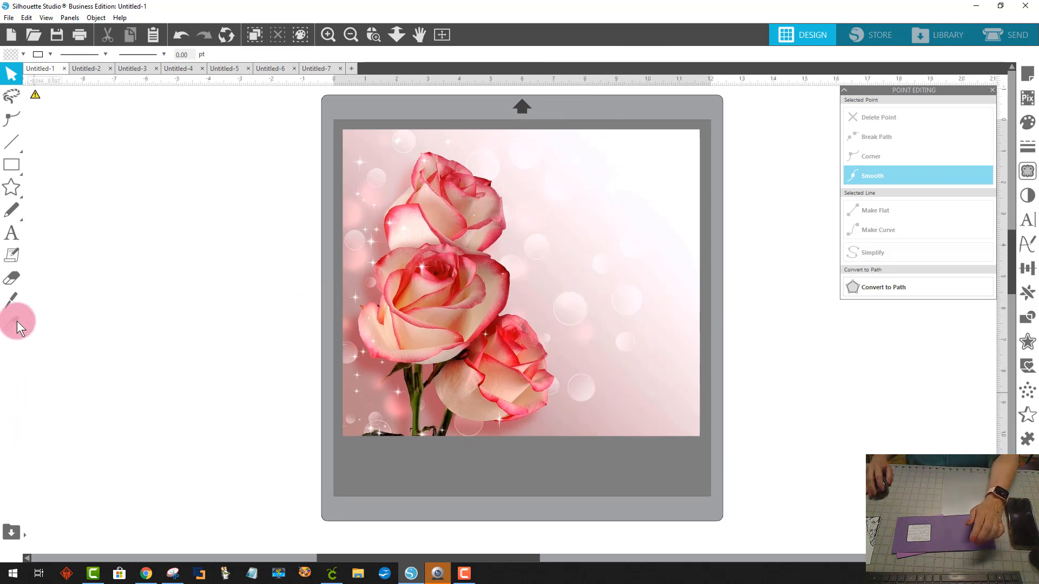
Step: Cut the photo to the right of the roses with a vertical Knife line about 11.2 in long and delete the empty right section
left_click(9, 306)
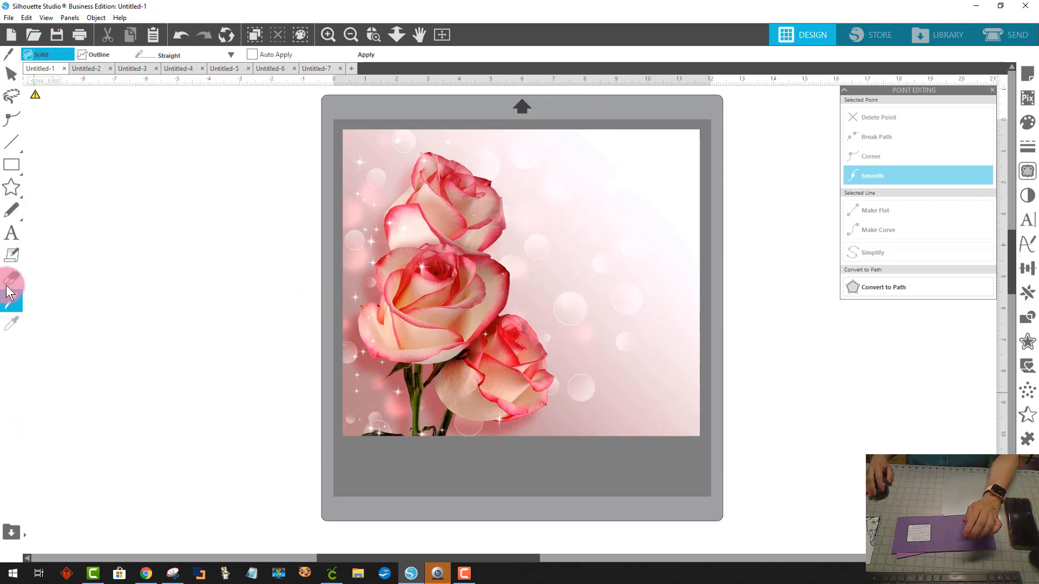
left_click(139, 54)
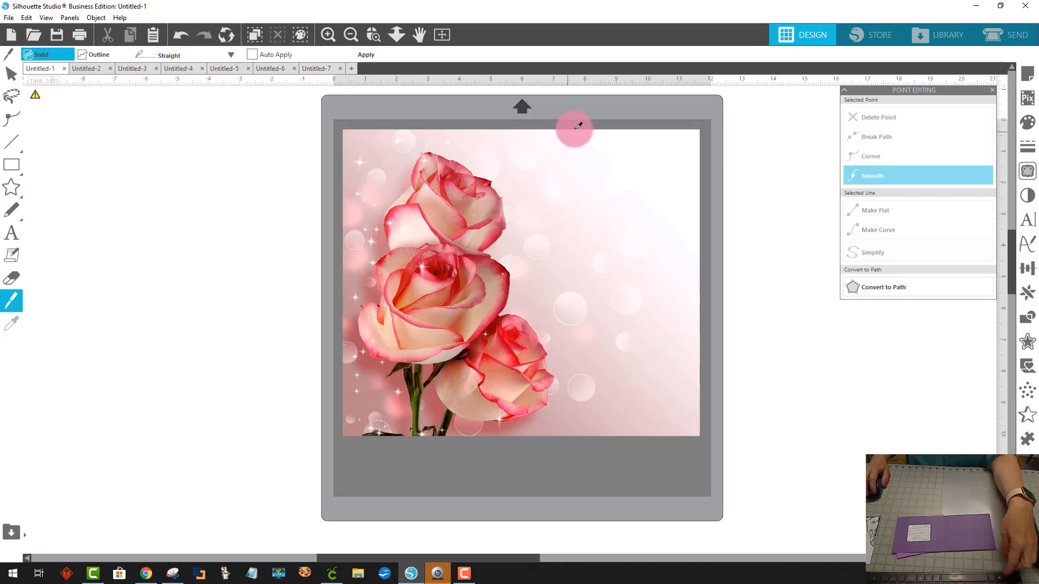
left_click_drag(578, 126, 616, 469)
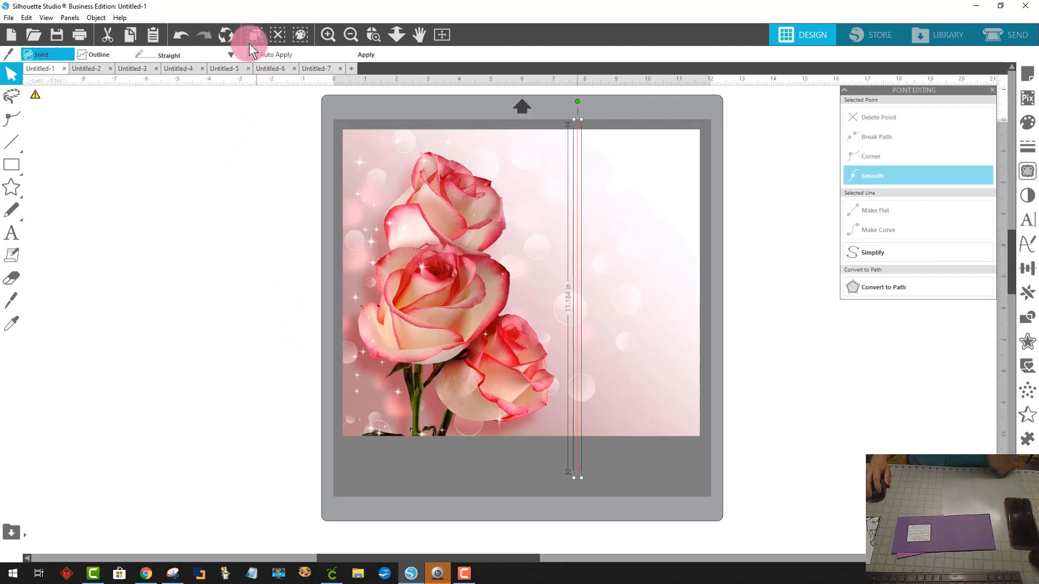
left_click(362, 51)
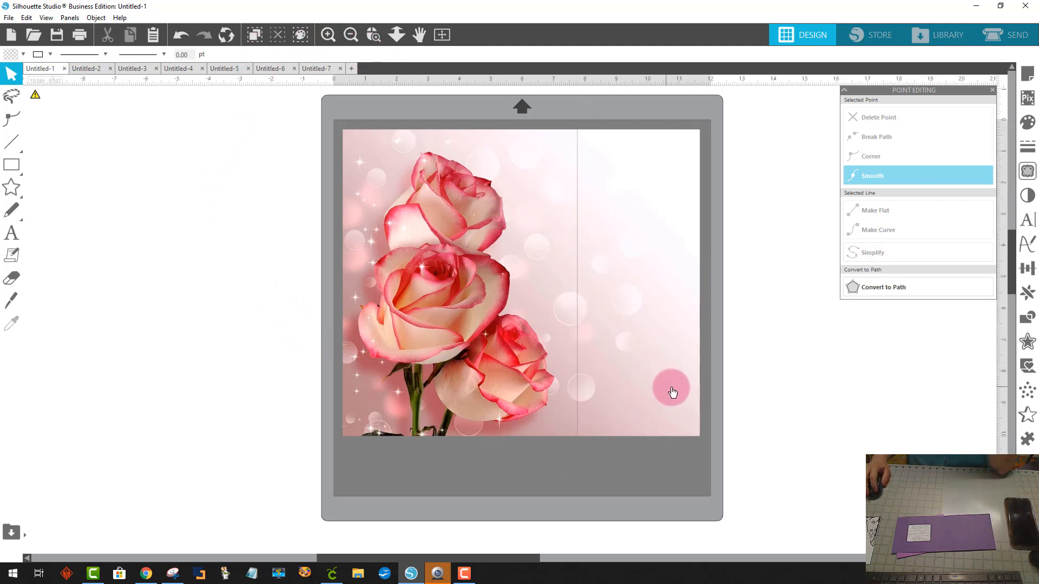
left_click_drag(627, 299, 653, 298)
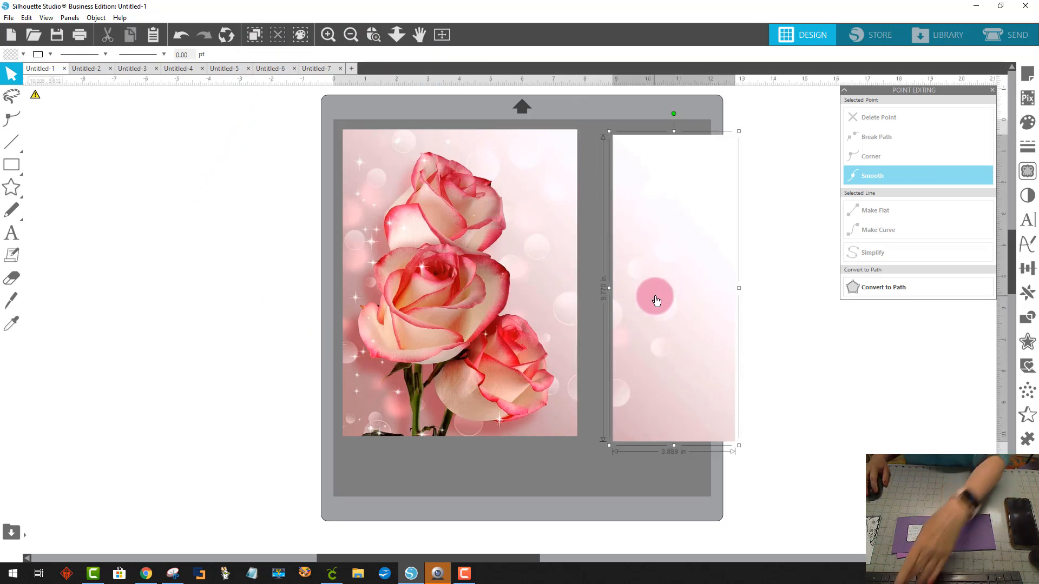
key("Delete")
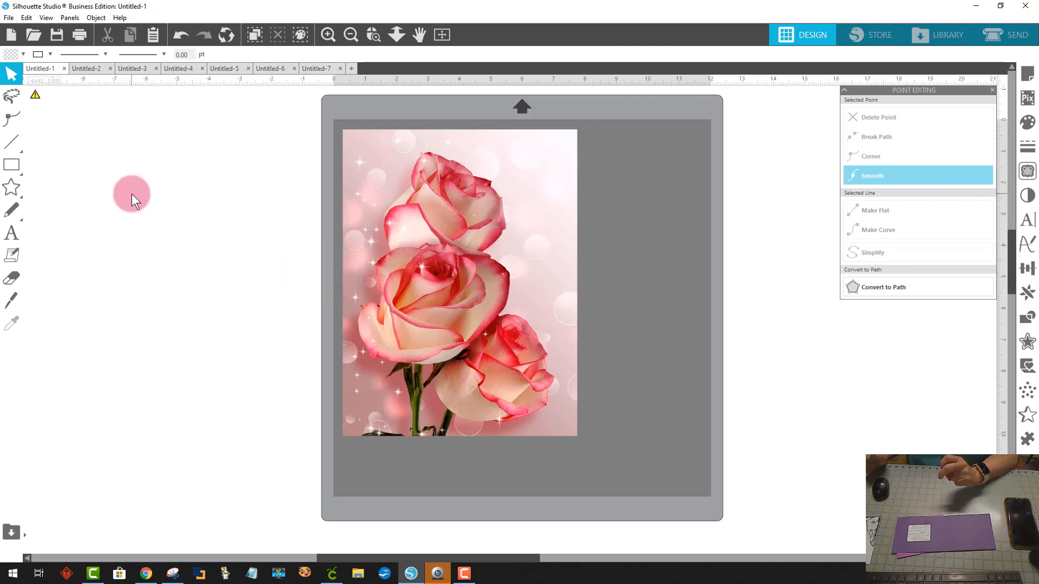
Step: Scale the rose photo down to about 6.42 by 8.41 in and place it at about X 0.82, Y 0.81 in on the mat
left_click(12, 164)
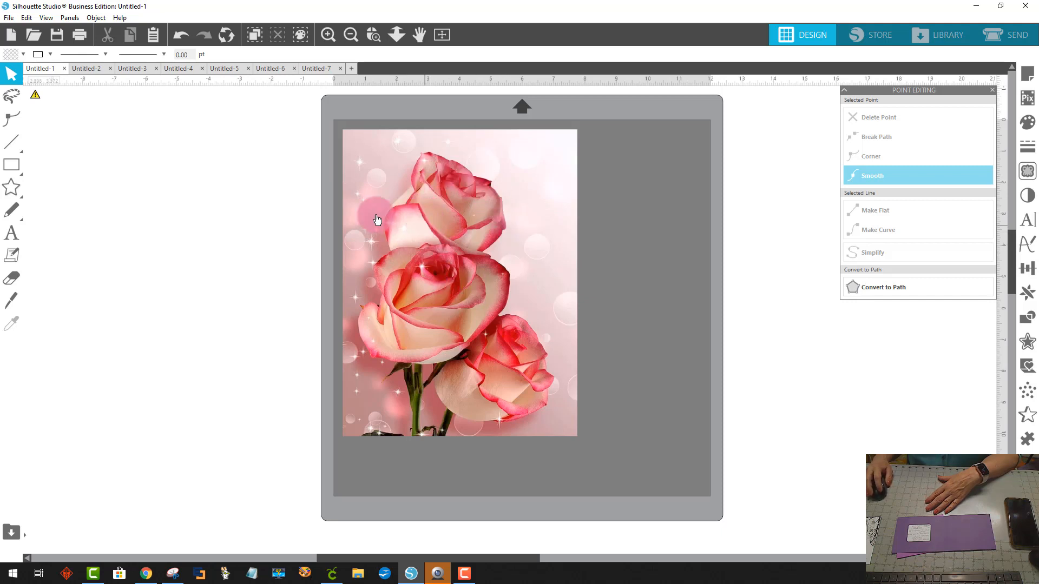
left_click(457, 323)
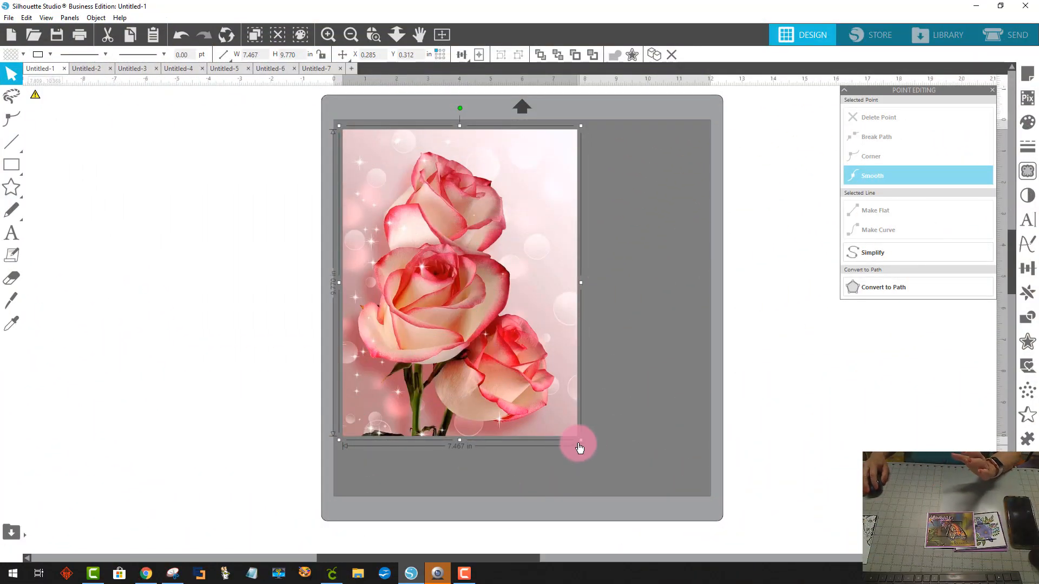
left_click_drag(582, 445, 547, 396)
left_click_drag(543, 335, 542, 338)
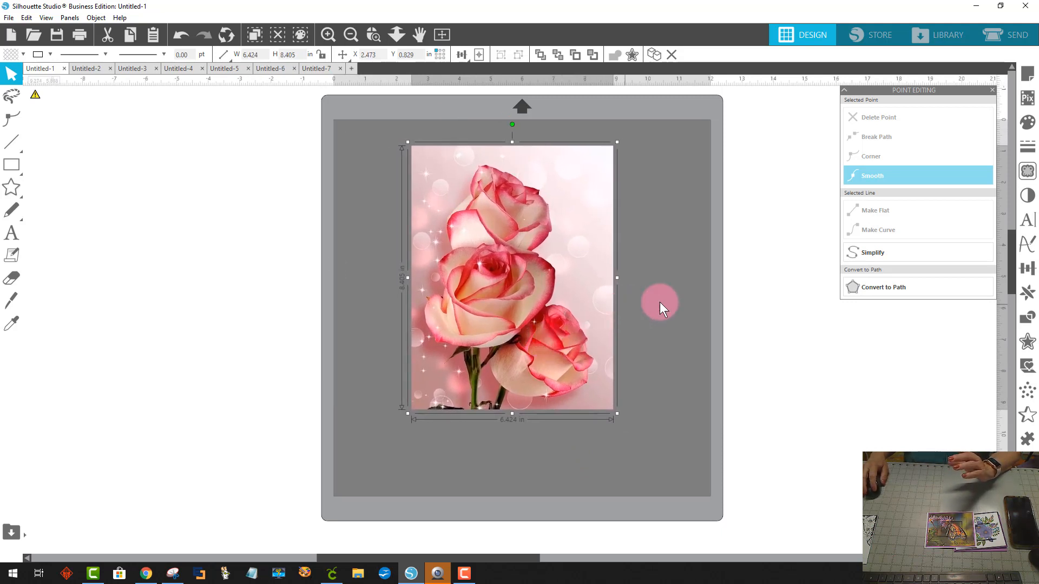
left_click(686, 300)
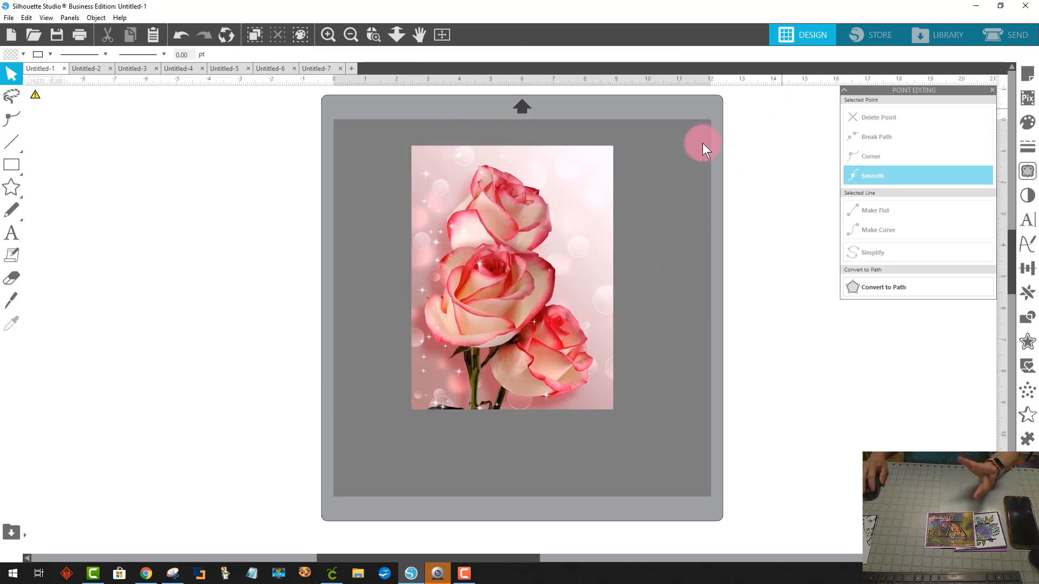
left_click_drag(457, 203, 408, 204)
left_click(689, 236)
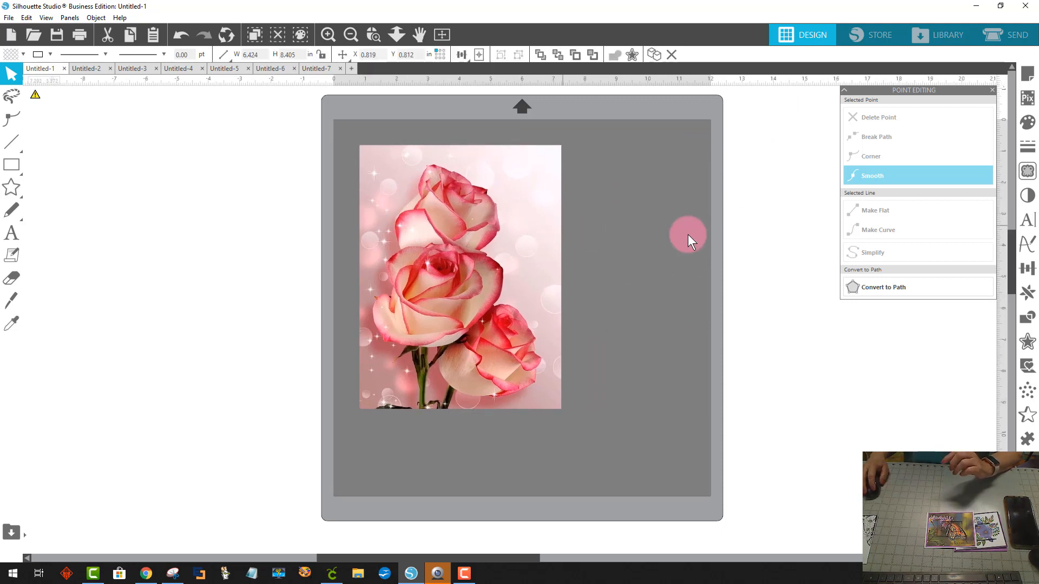
left_click(784, 168)
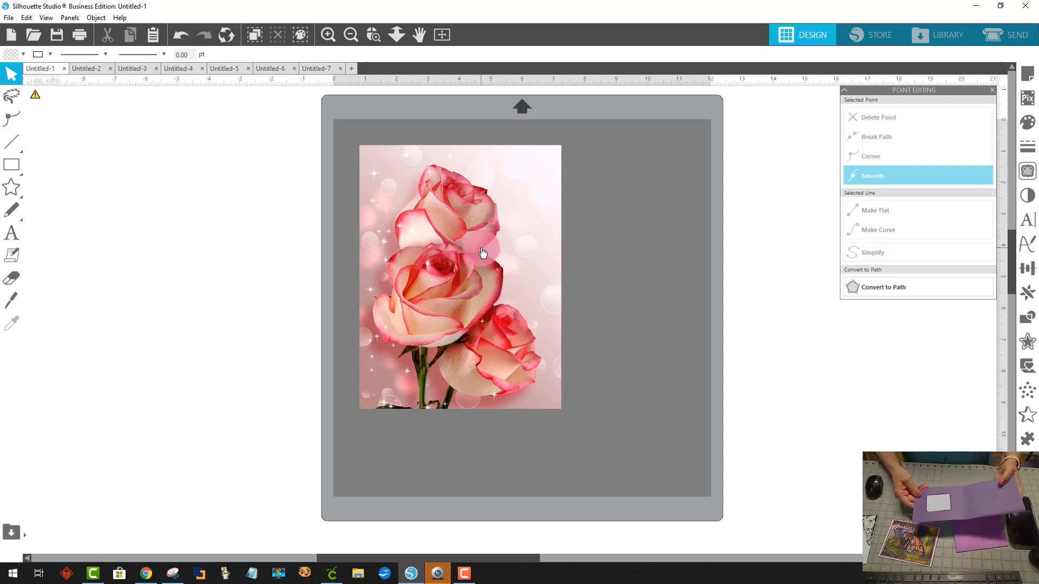
Step: Duplicate the rose photo, place the copy off the mat to the left, and shift the original slightly right
left_click(411, 234)
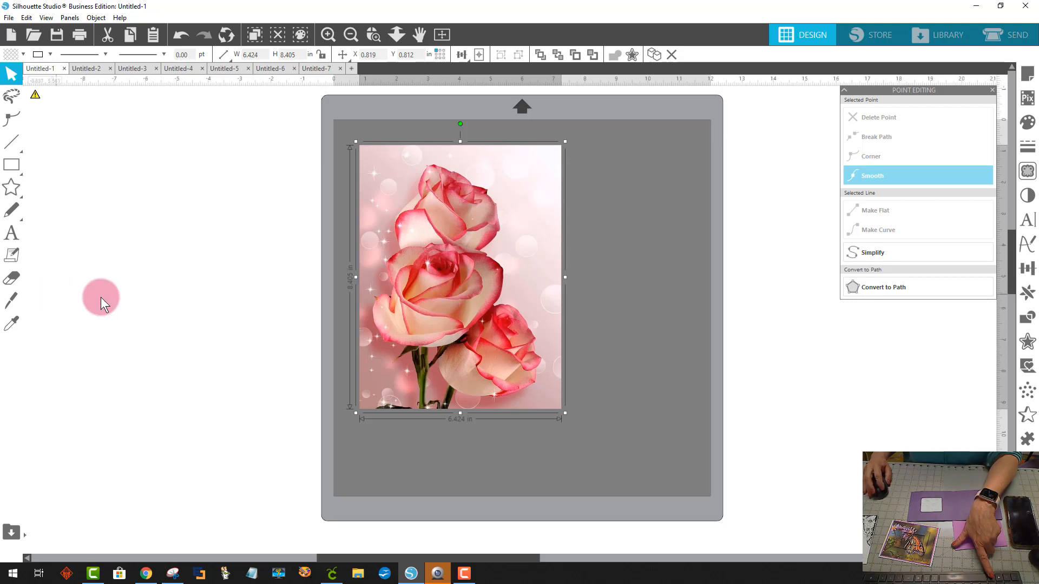
right_click(507, 266)
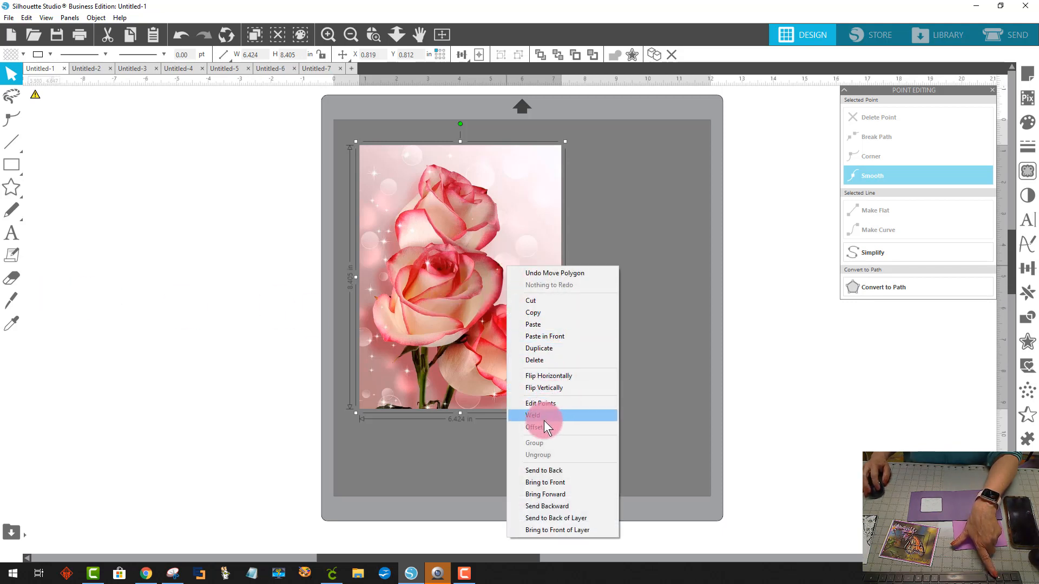
left_click(551, 347)
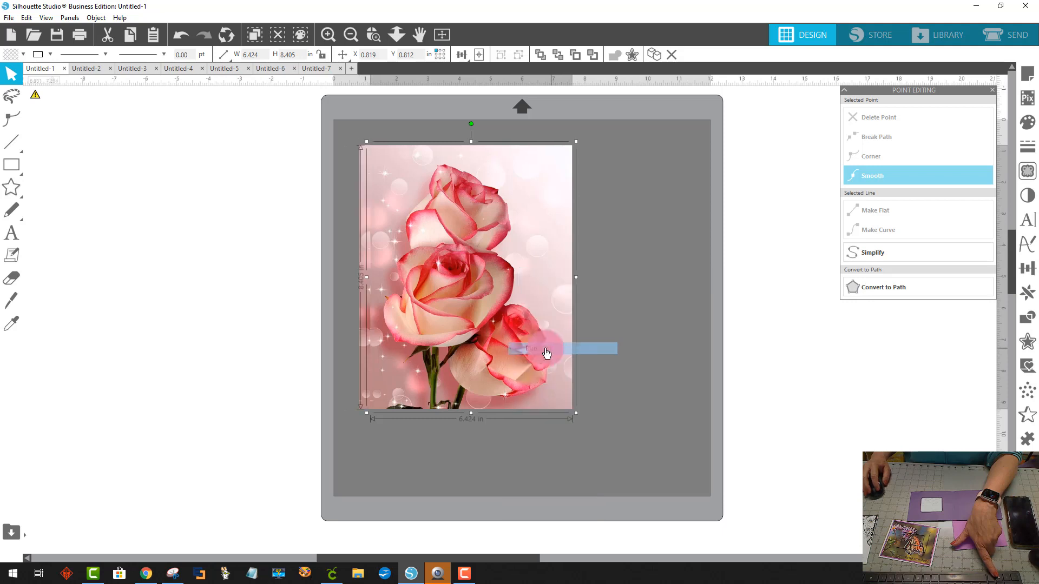
left_click_drag(436, 294, 112, 307)
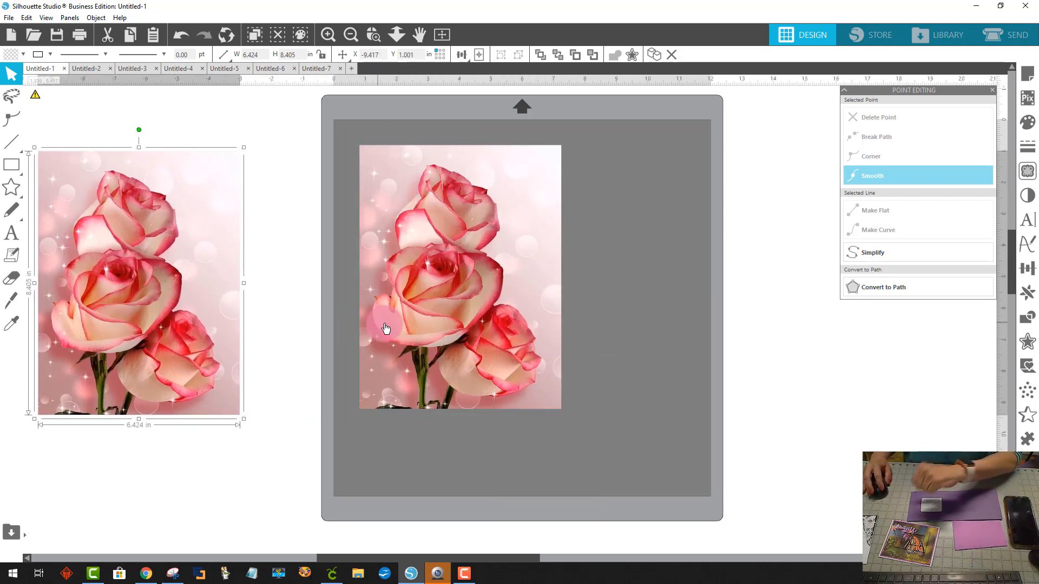
left_click_drag(457, 325, 492, 328)
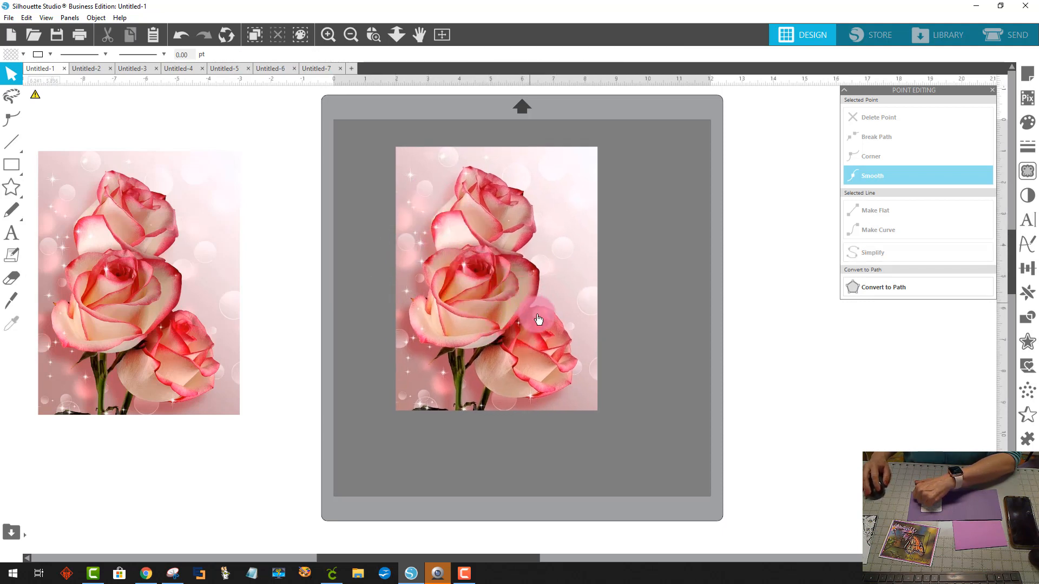
Step: Draw a rectangle about 4.22 by 5.69 in over the roses on the mat and set its fill transparency to 57%
left_click(12, 165)
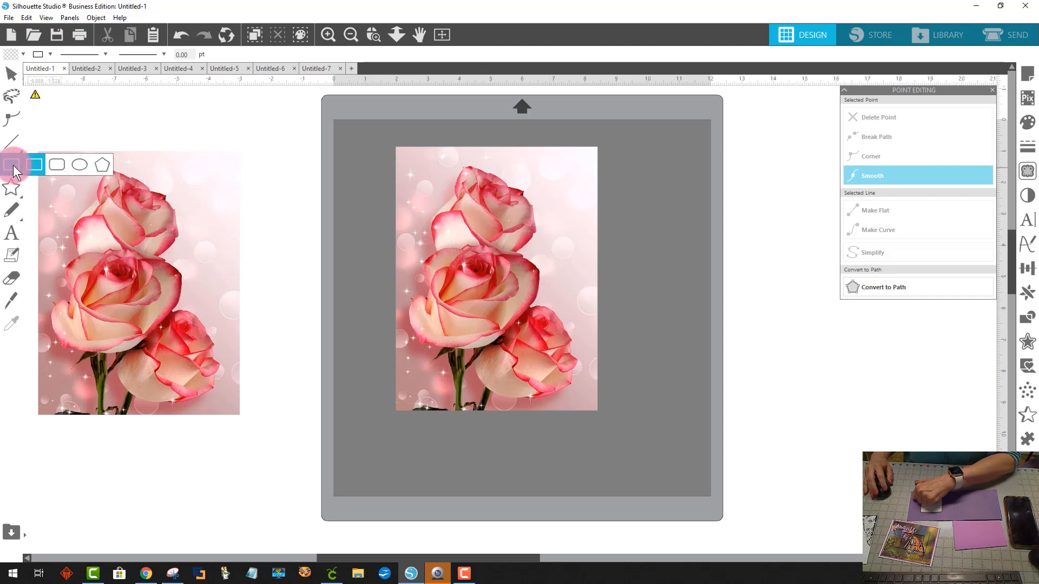
left_click_drag(423, 186, 555, 366)
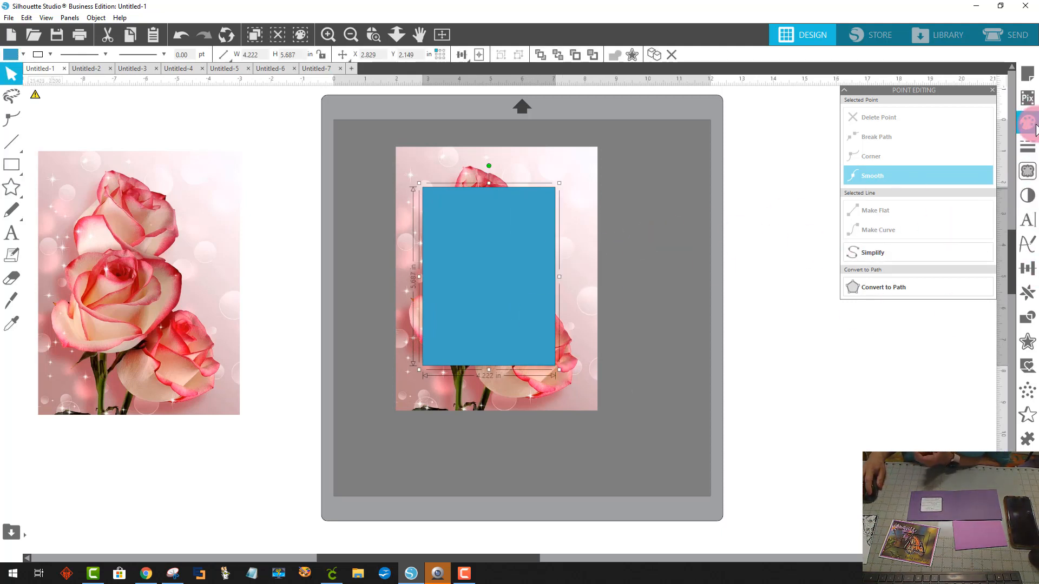
left_click(1028, 124)
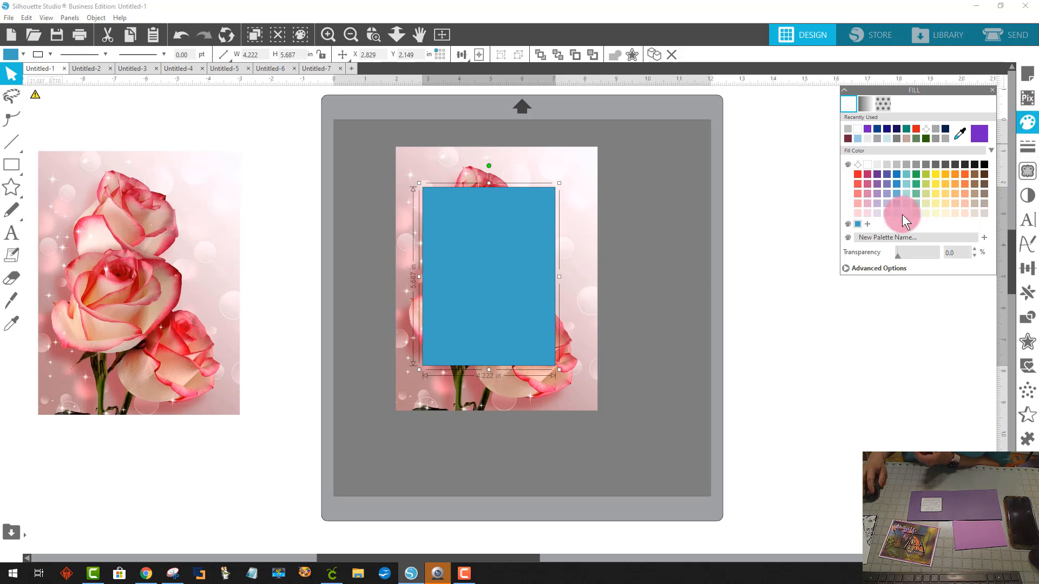
left_click_drag(901, 258, 920, 255)
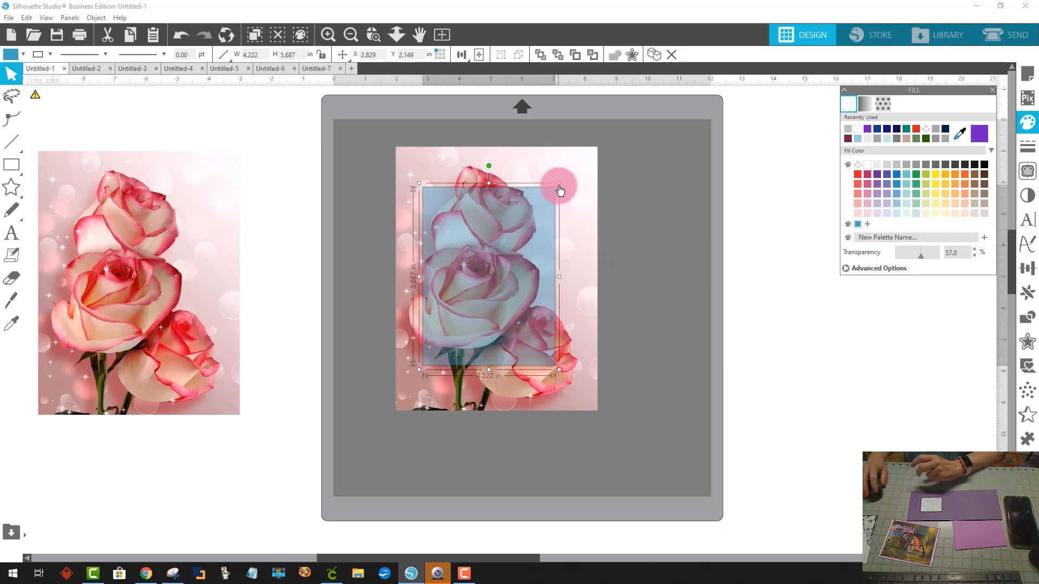
Step: Create a 0.5 in internal offset of the blue rectangle with square corners
left_click(1028, 349)
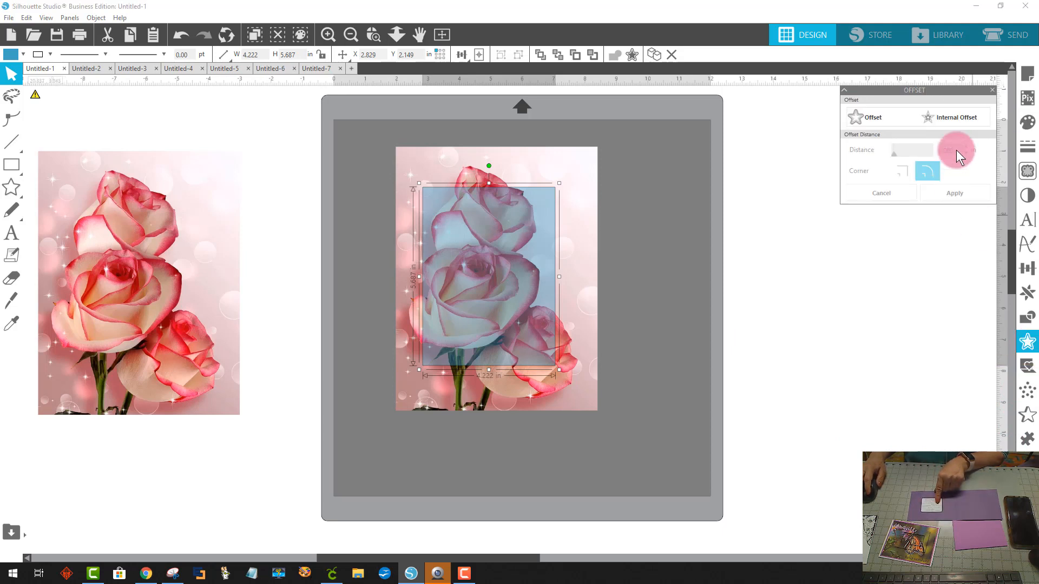
left_click(953, 120)
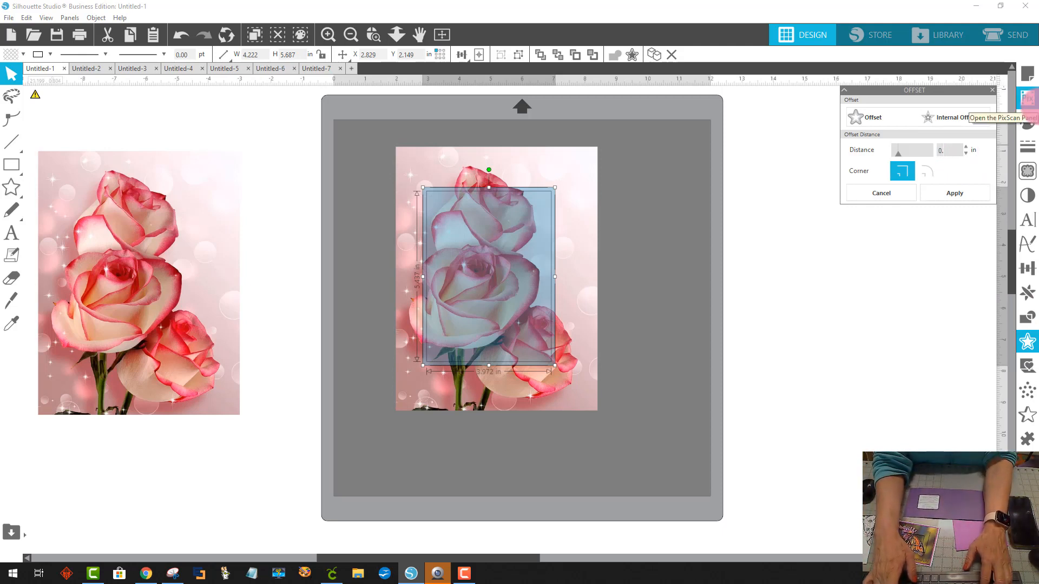
type("5")
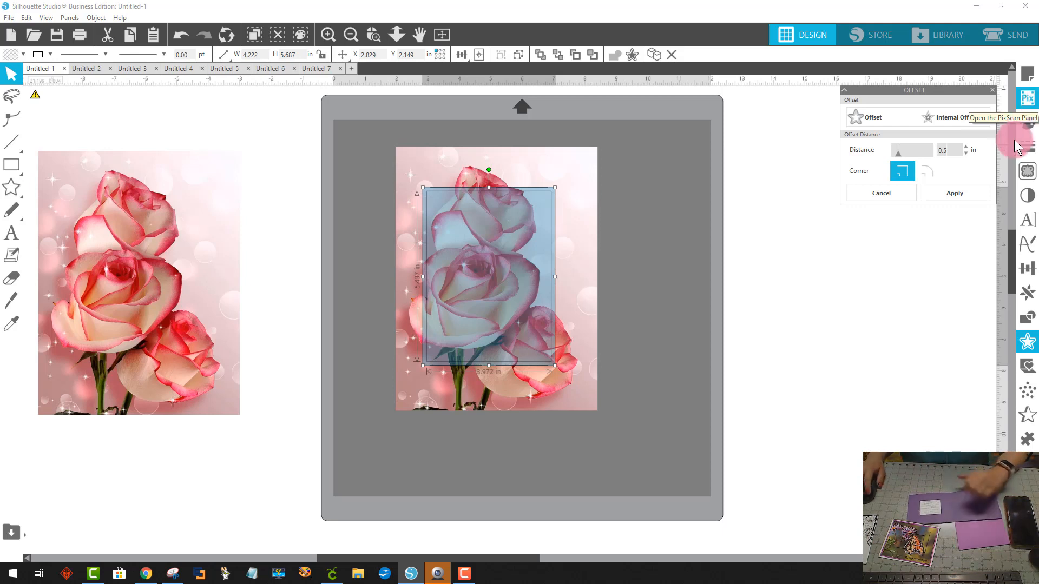
left_click(969, 194)
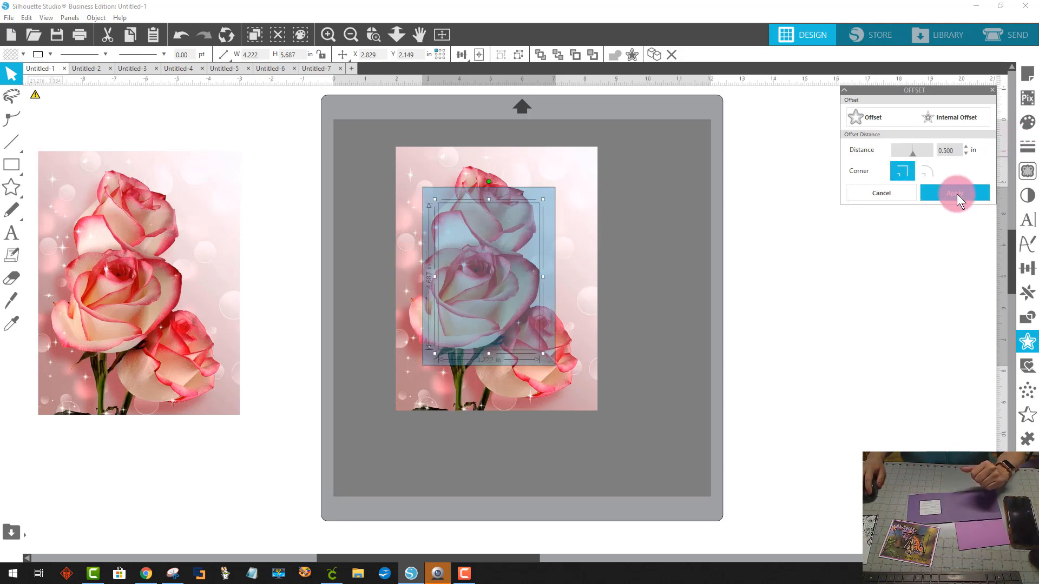
left_click(605, 426)
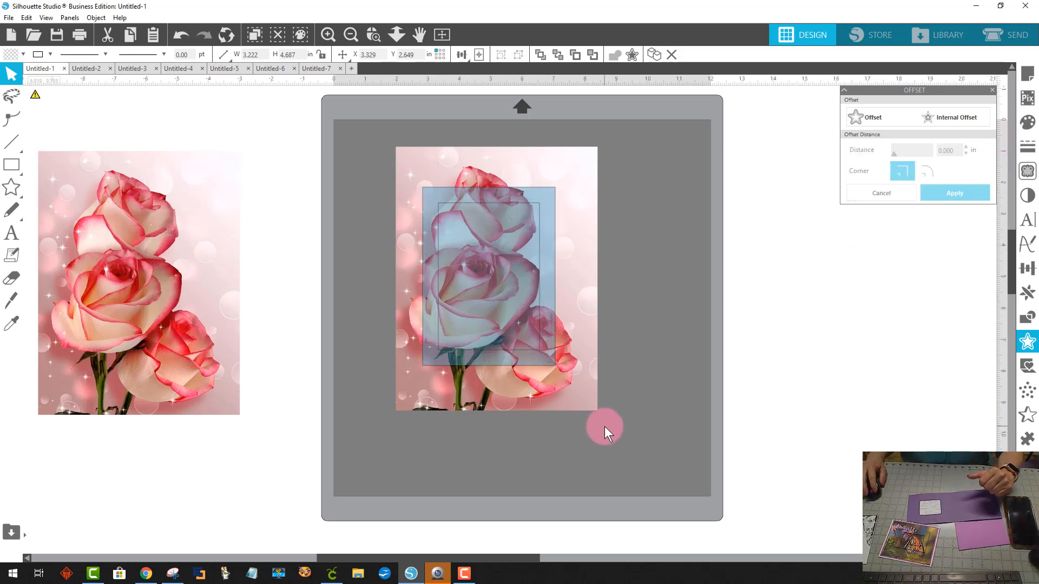
Step: Send the blue rectangle and its inner offset rectangle to the back, behind the rose photo
left_click(522, 346)
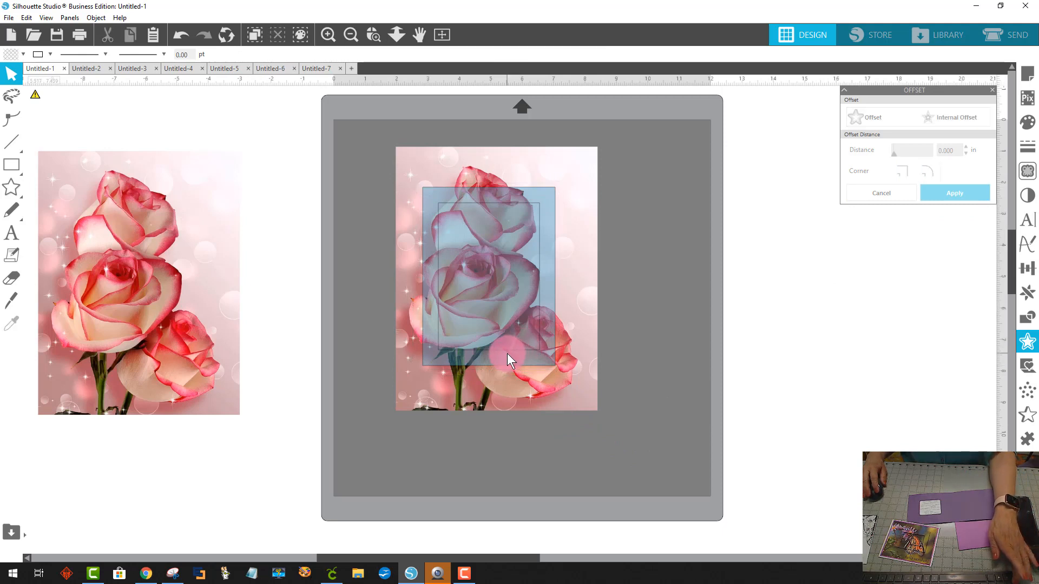
left_click(568, 372)
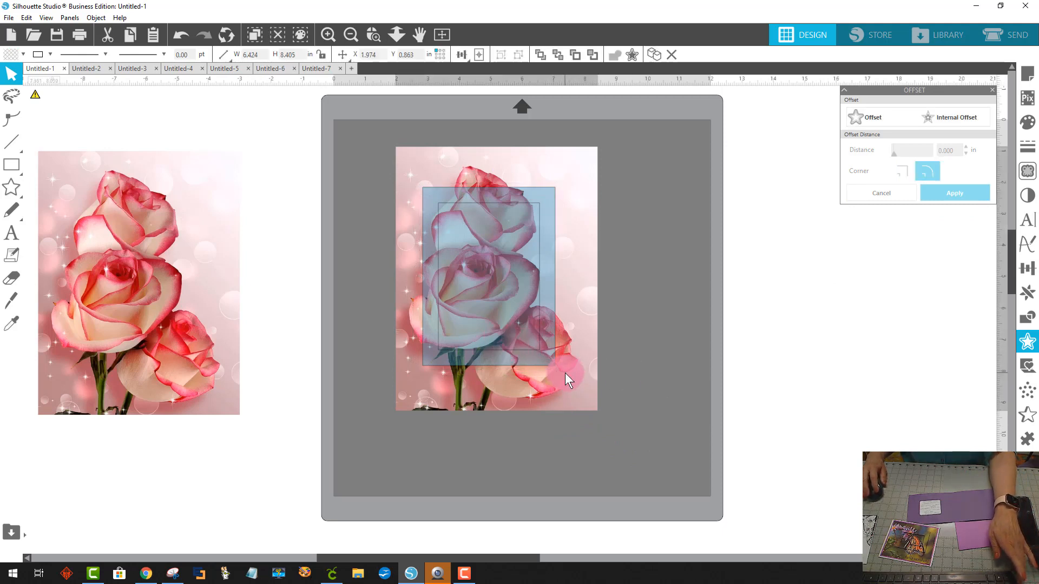
left_click(674, 301)
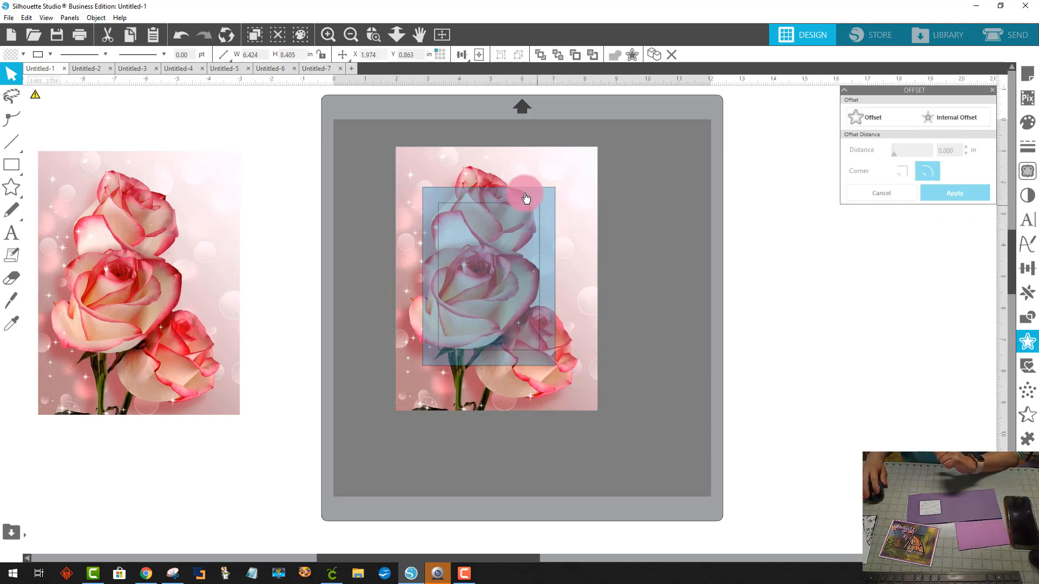
left_click(509, 190)
left_click(507, 192)
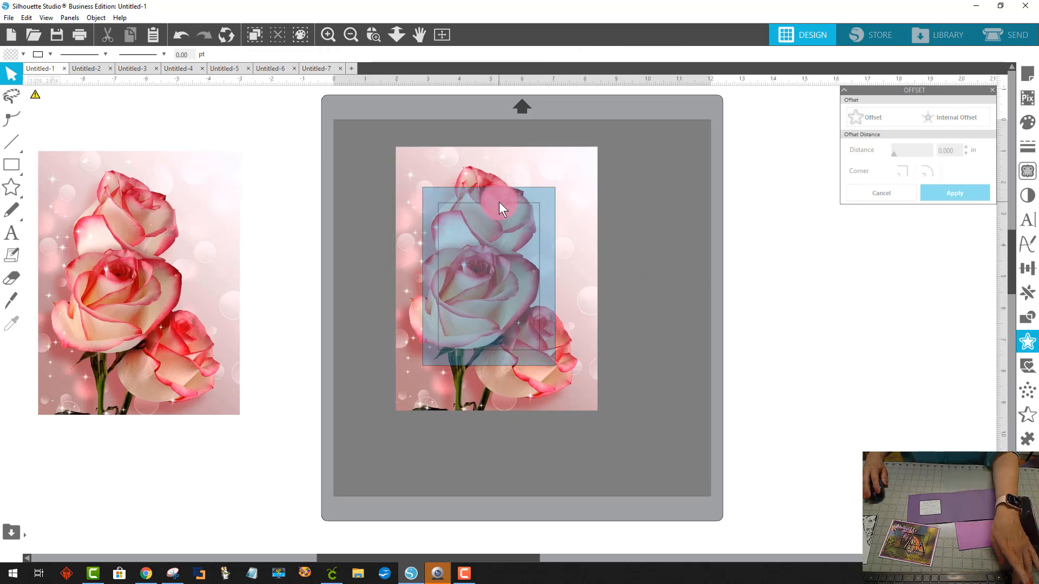
right_click(495, 189)
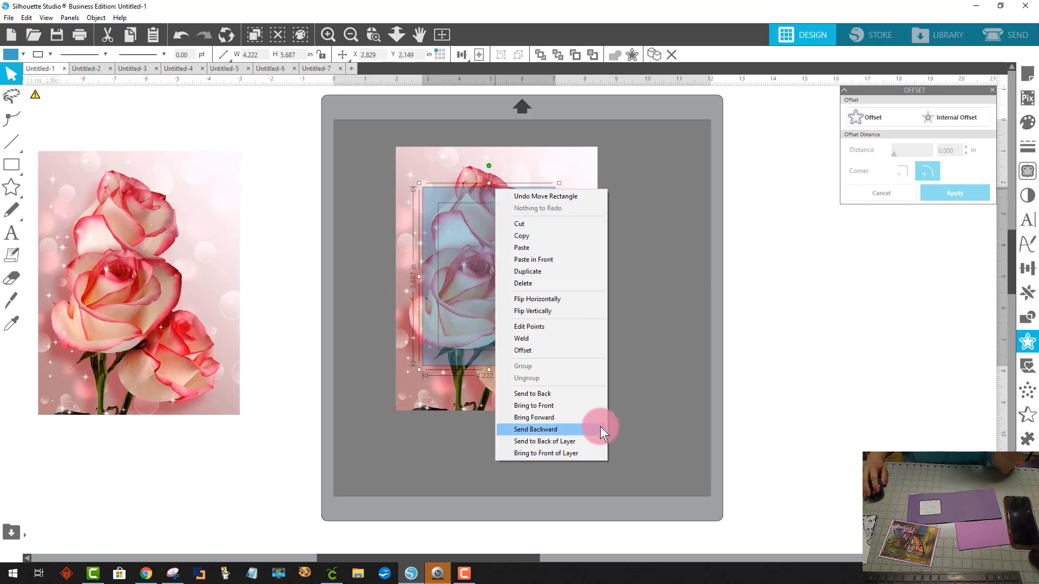
left_click(585, 395)
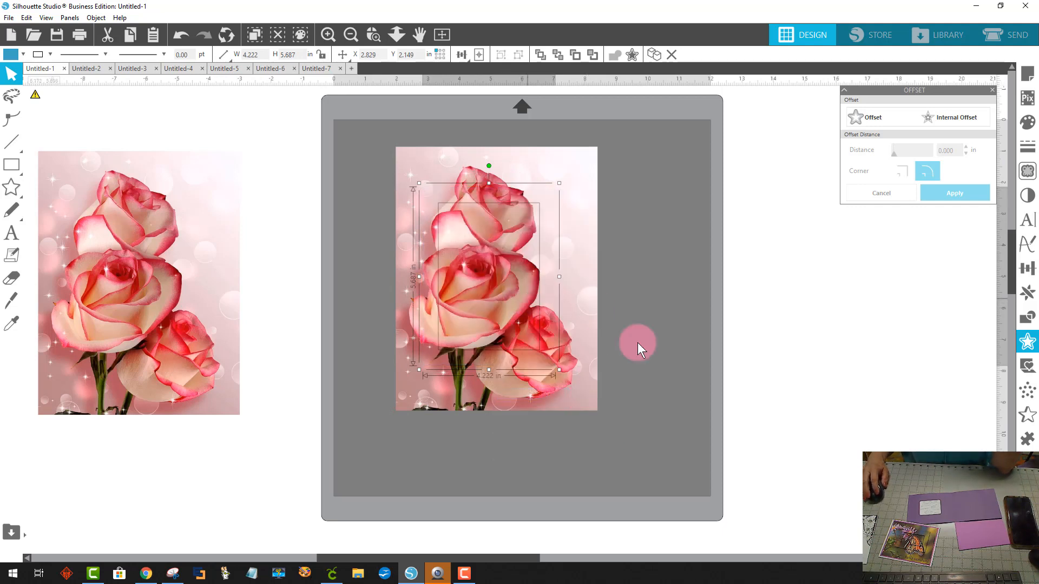
left_click(645, 460)
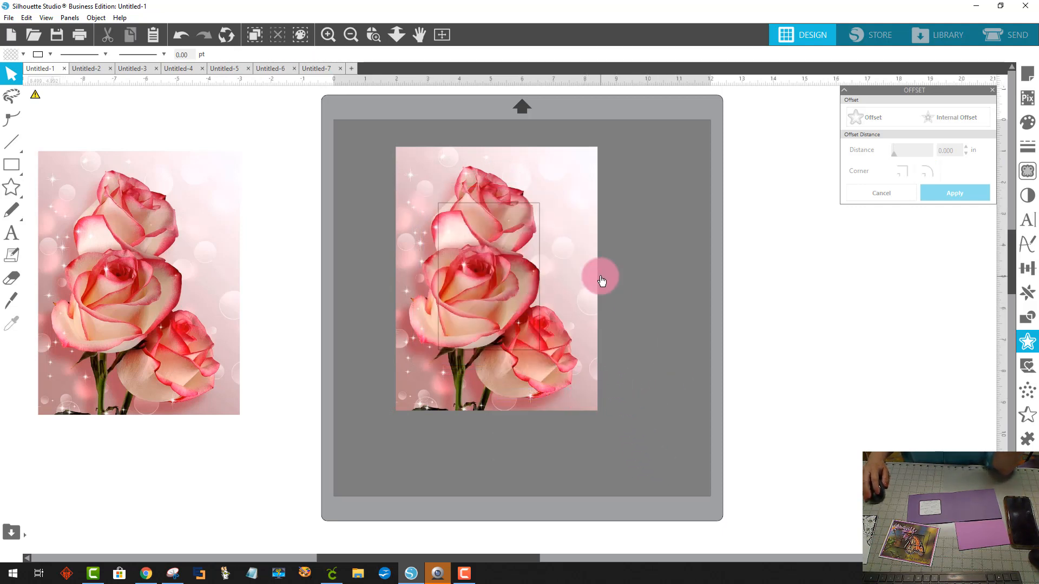
left_click(498, 203)
right_click(498, 204)
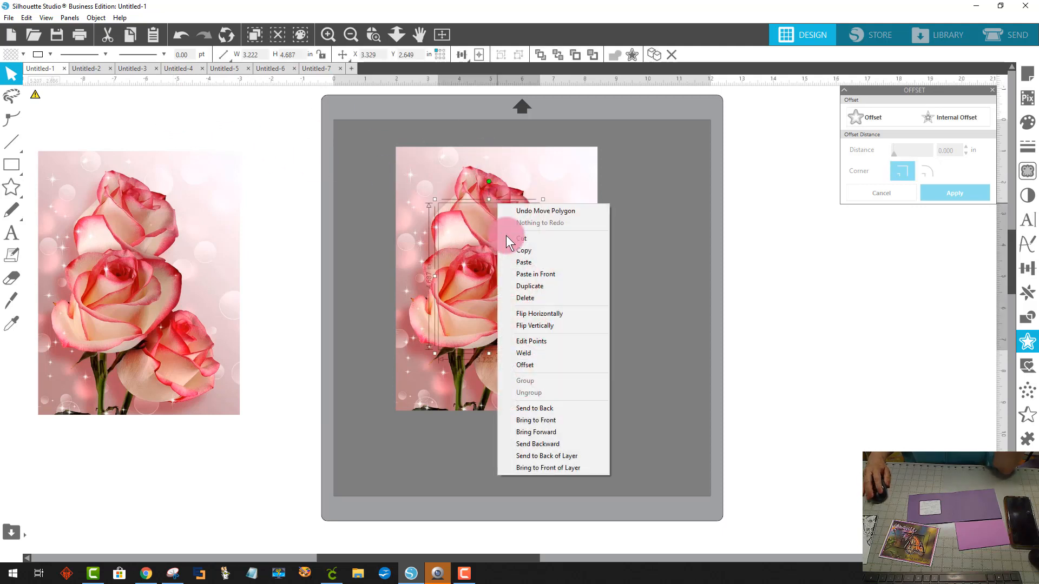
left_click(538, 412)
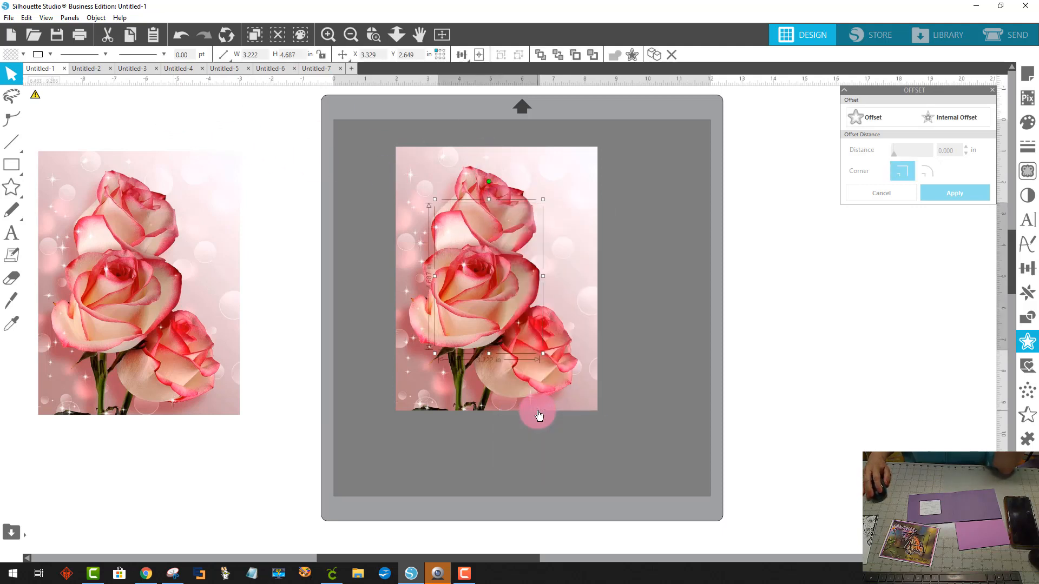
left_click(680, 374)
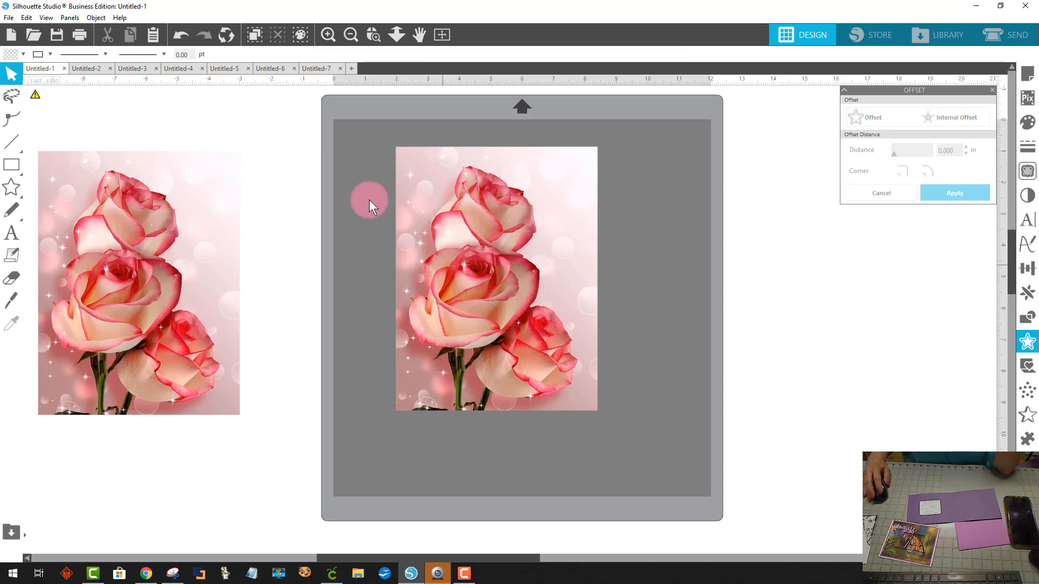
Step: Undo sending both rectangles to the back
left_click(174, 35)
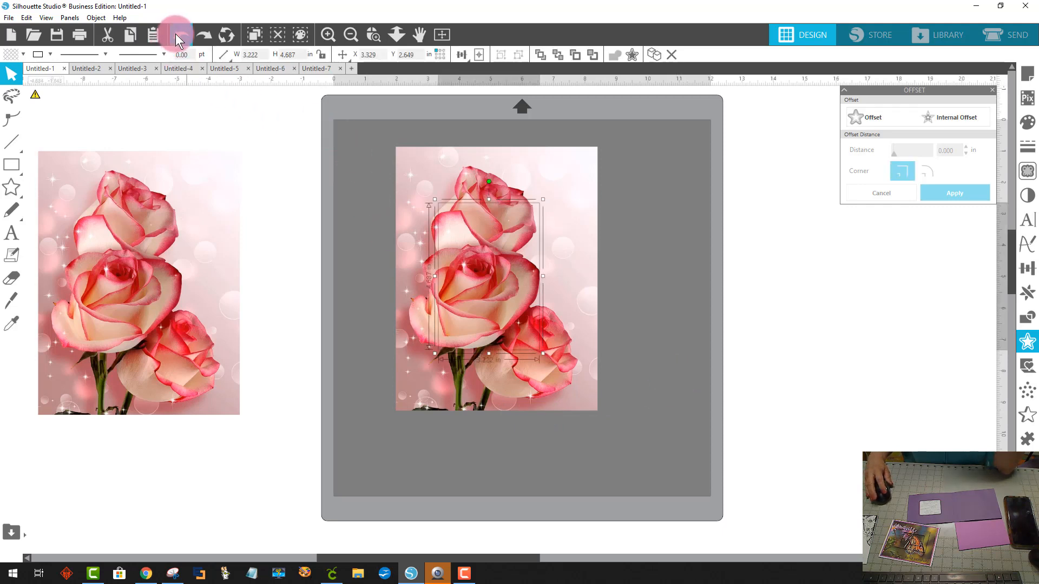
left_click(176, 36)
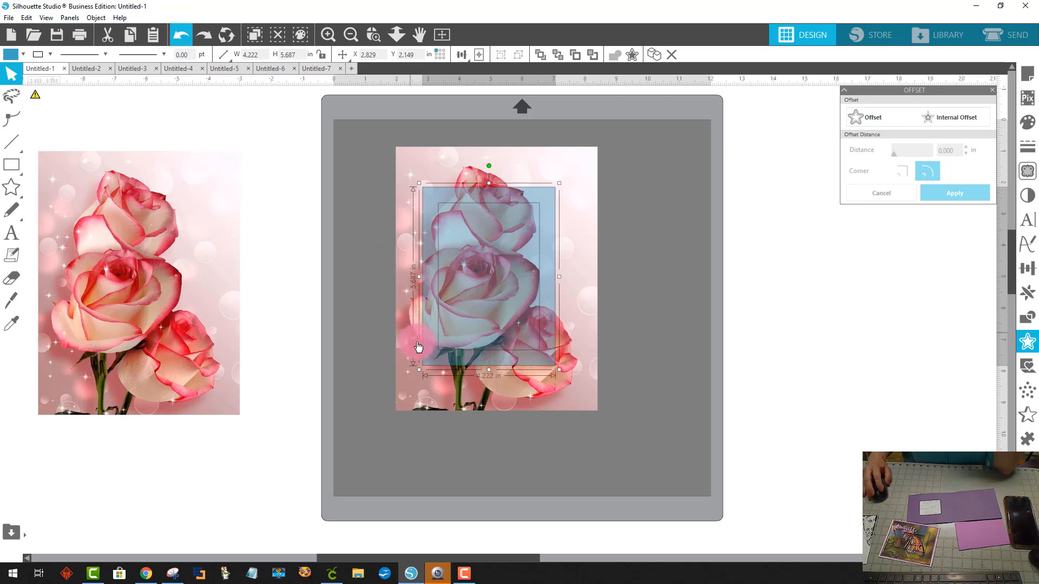
left_click(529, 475)
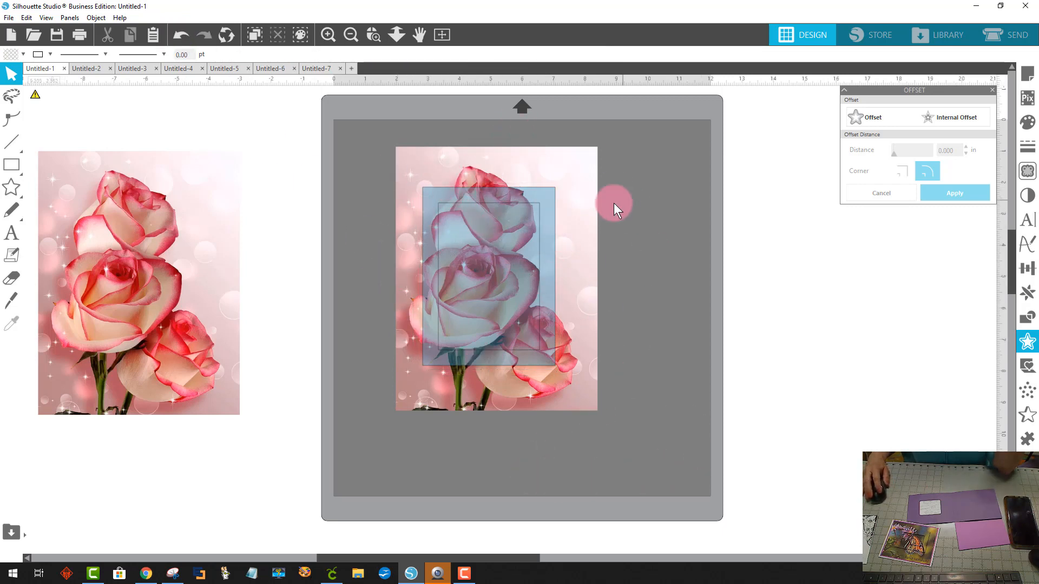
Step: Bring the rose photo on the mat to the front, over both rectangles
left_click(580, 164)
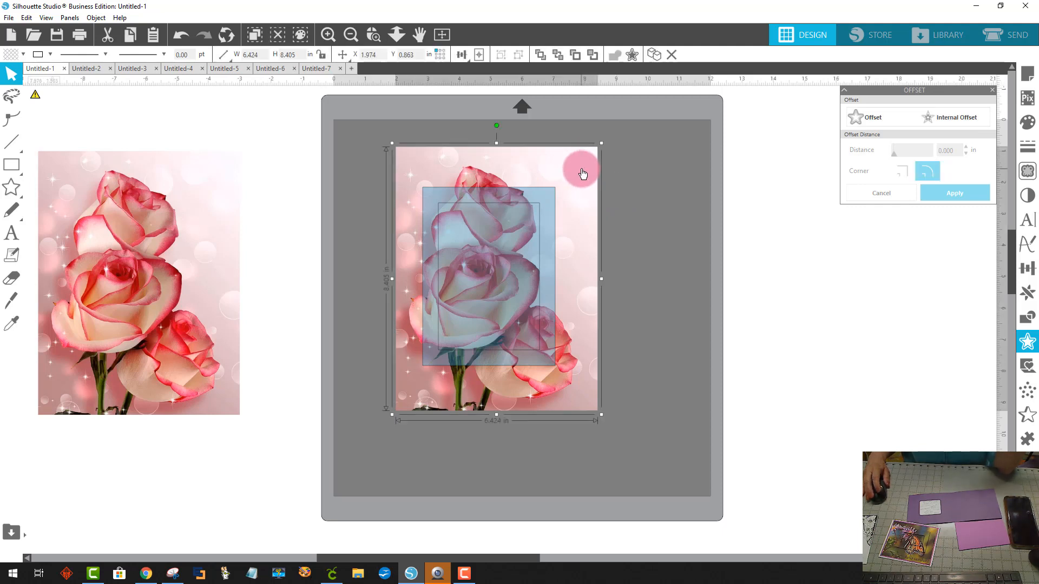
right_click(582, 173)
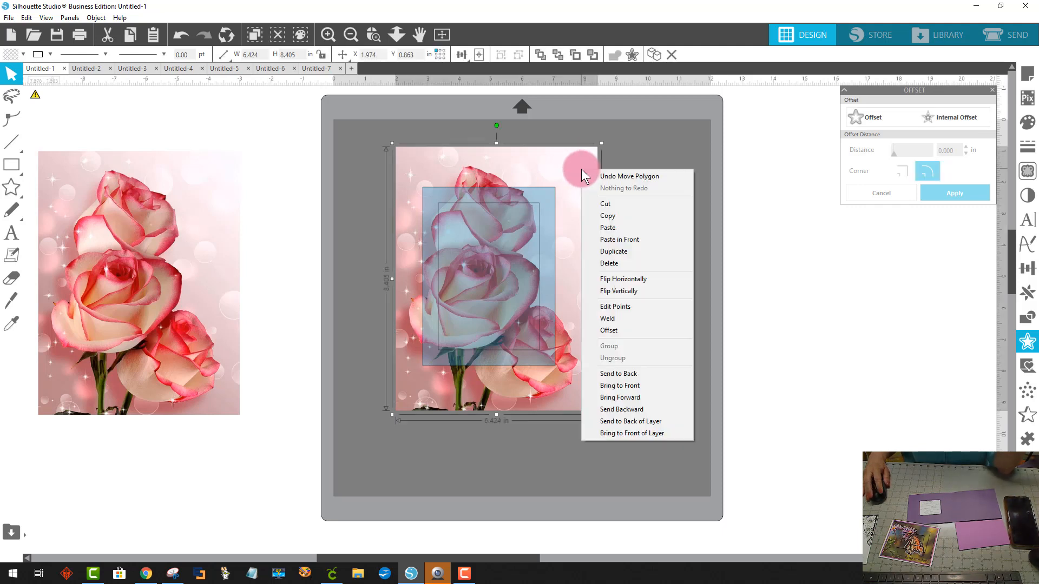
left_click(627, 386)
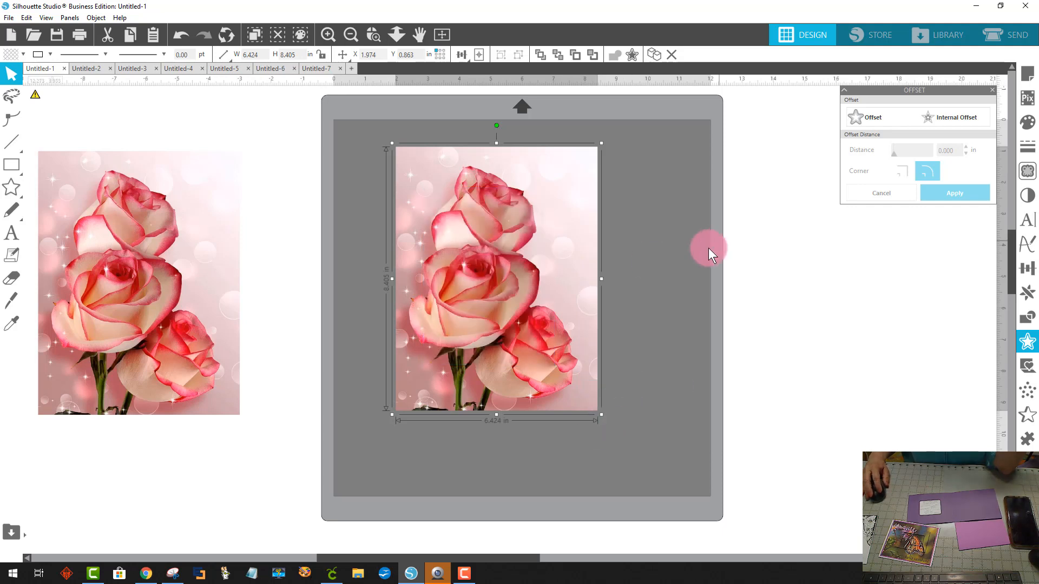
Step: Select the rose photo on the mat together with both rectangles and split them with Divide
left_click(633, 428)
left_click(515, 328)
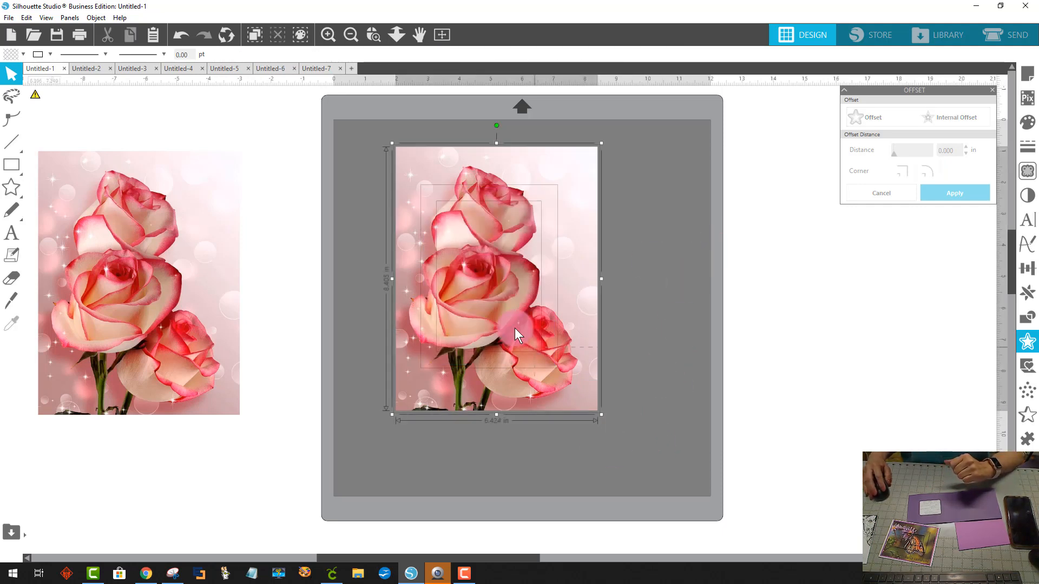
left_click(468, 186)
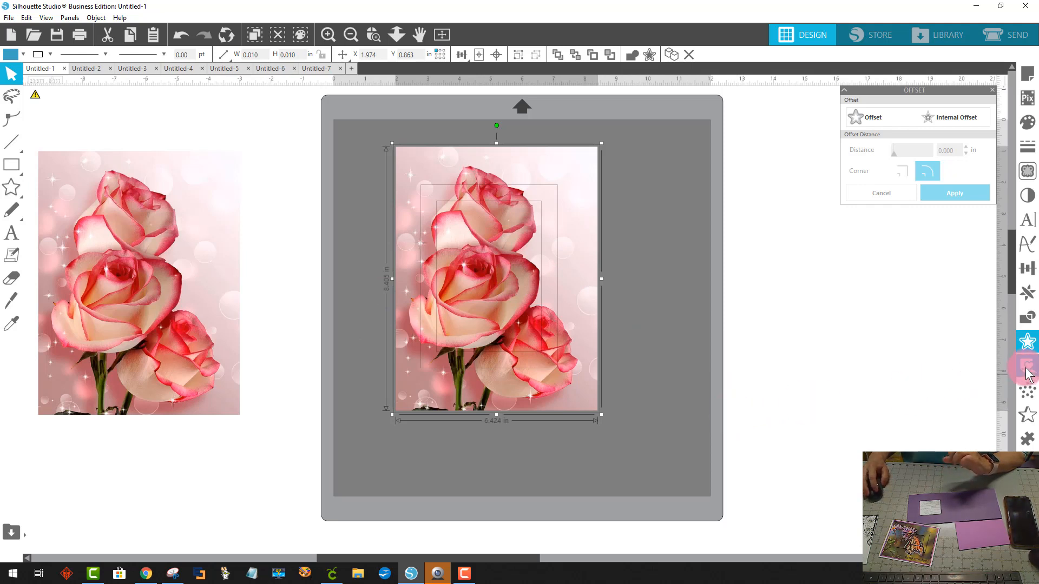
left_click(1028, 316)
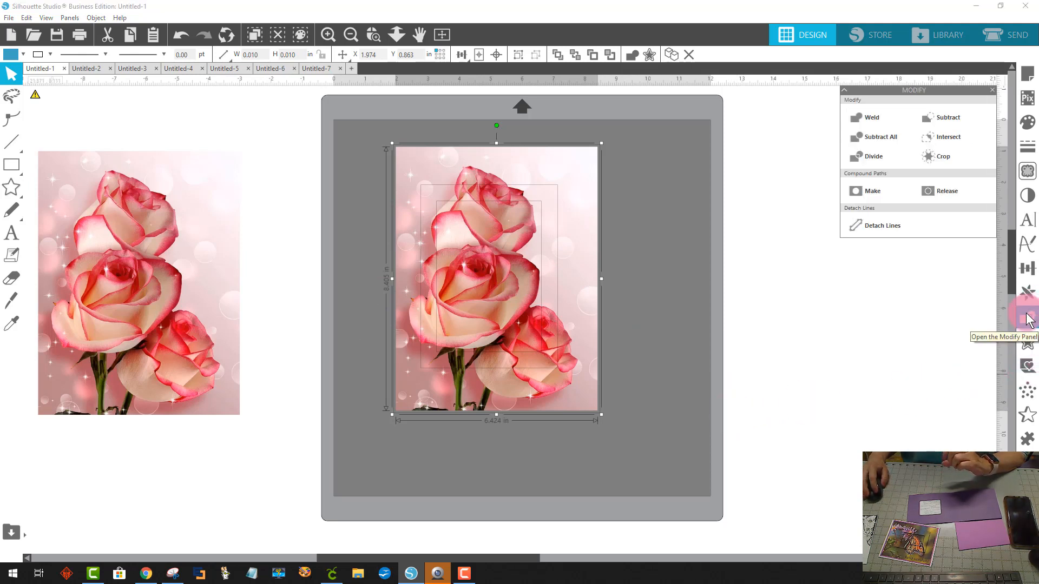
left_click(878, 156)
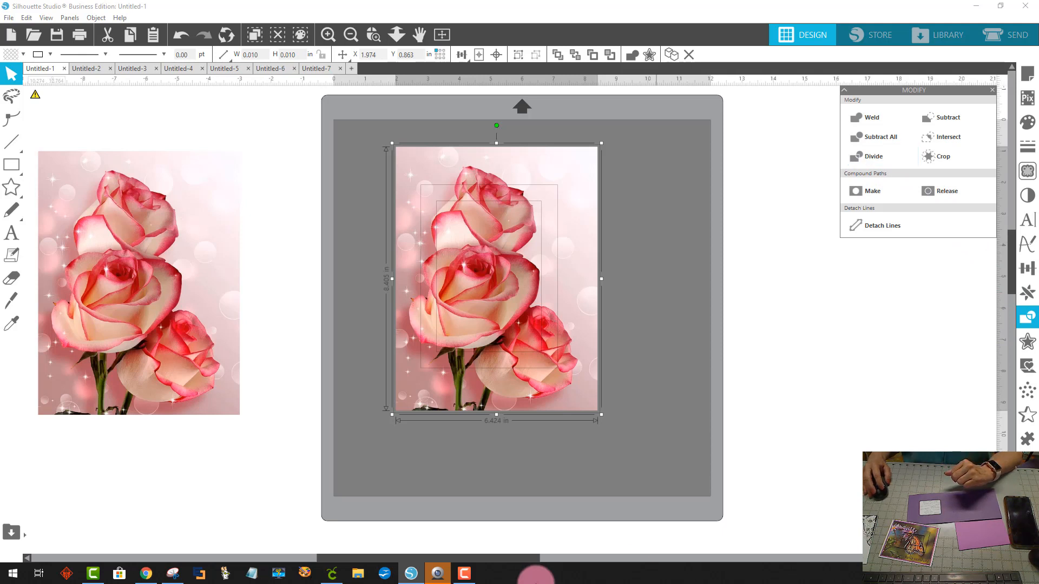
Step: Spread the divided photo pieces apart into a center panel, a middle frame and an outer frame, moving the uncut copy farther off the mat
left_click_drag(139, 321, 2, 330)
left_click_drag(612, 293, 803, 302)
left_click_drag(557, 287, 365, 287)
mouse_move(502, 186)
left_mouse_down()
mouse_move(505, 195)
mouse_move(490, 194)
left_mouse_up()
left_click_drag(668, 172, 626, 168)
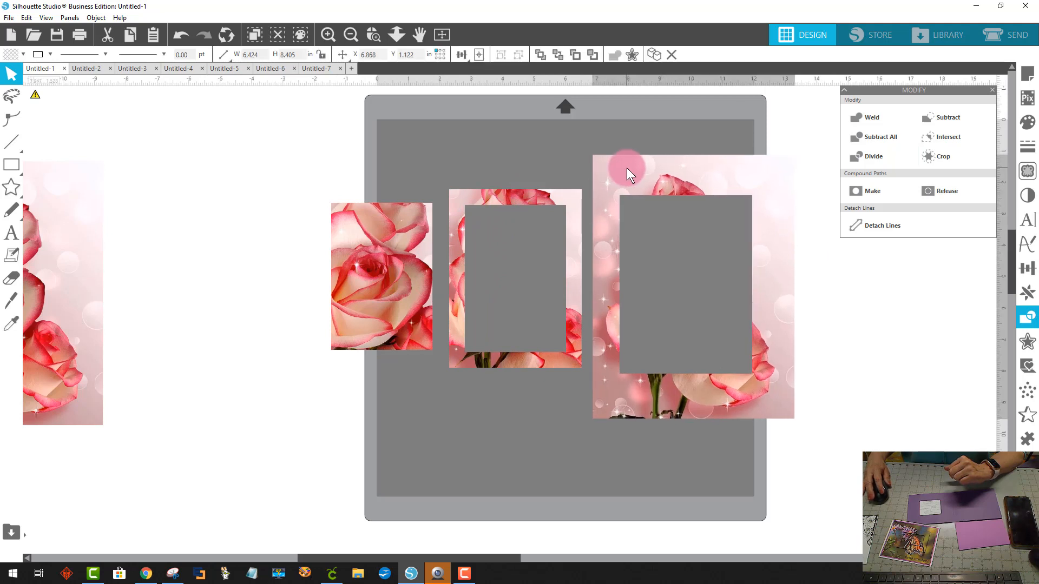